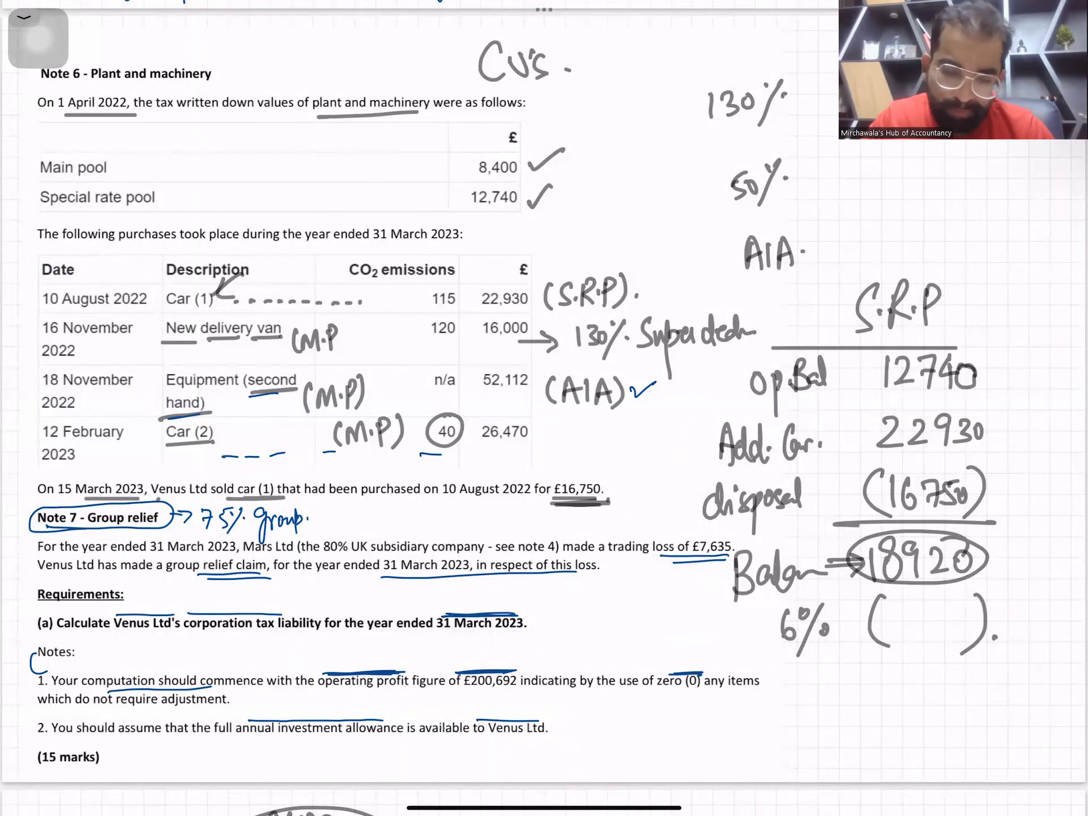
Review Question 3's plant and machinery note, profit or loss statement and notes 1 to 5.
scroll(544, 408, "up", 5)
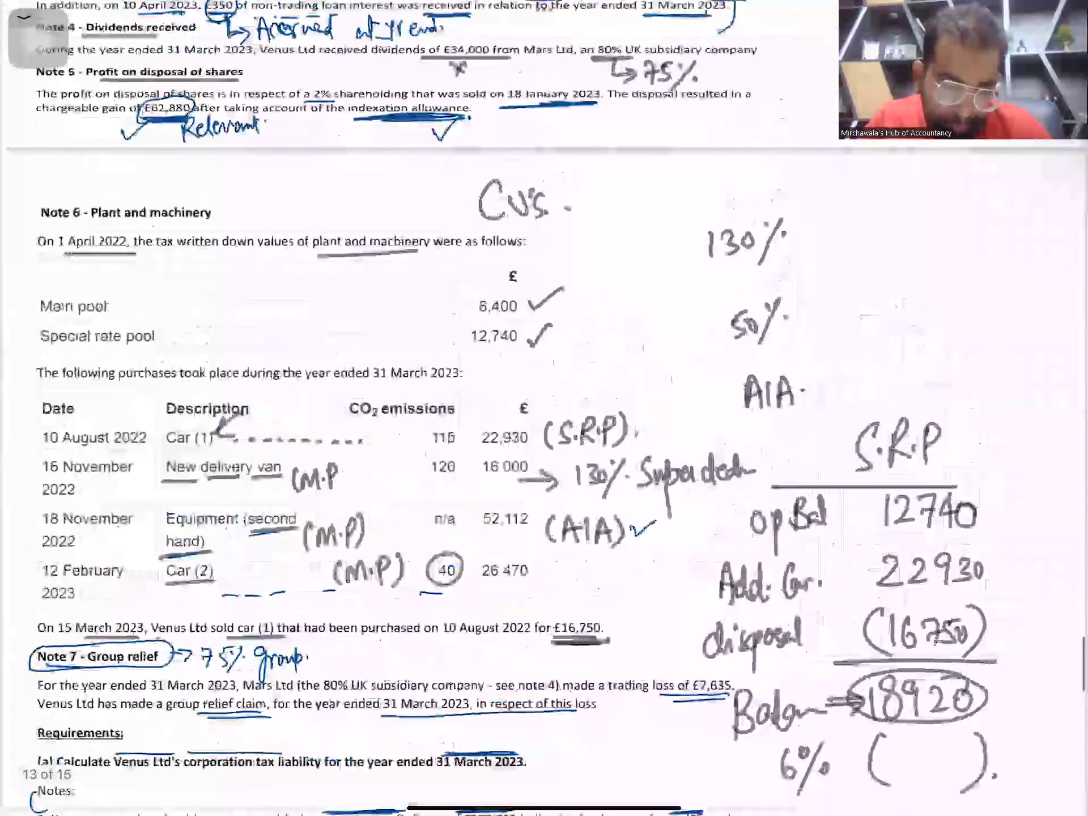
scroll(544, 408, "up", 5)
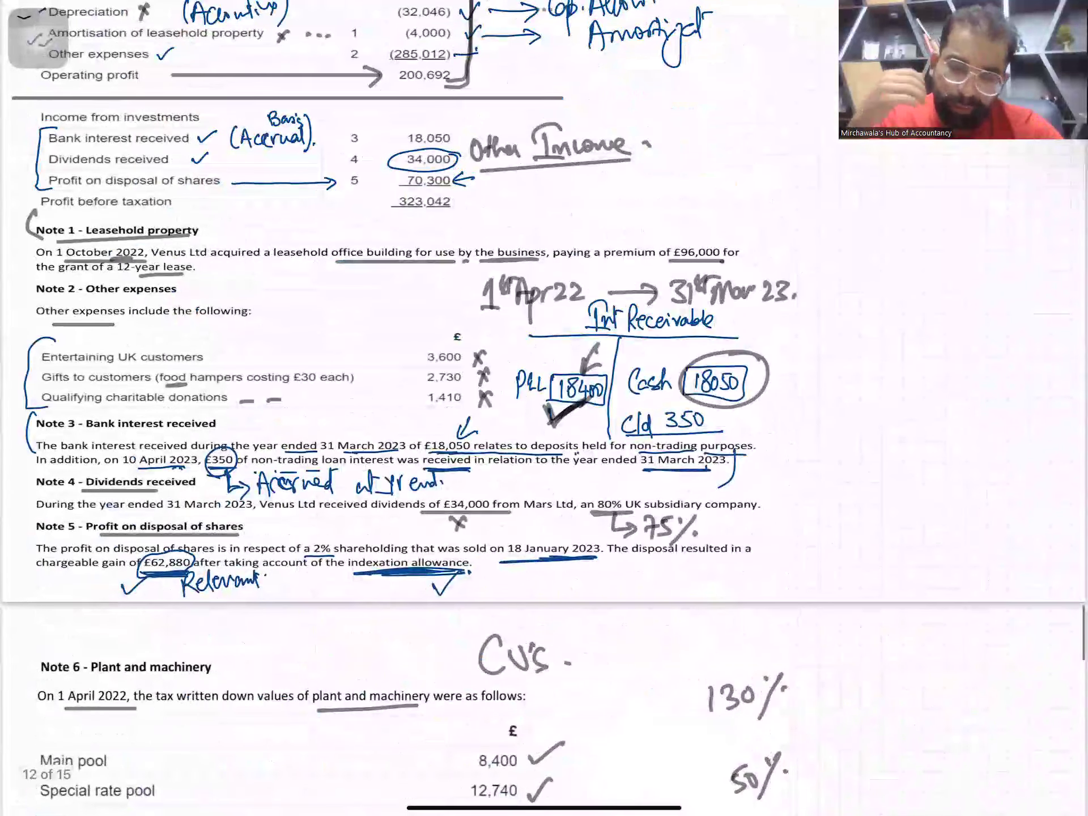
scroll(544, 408, "up", 4)
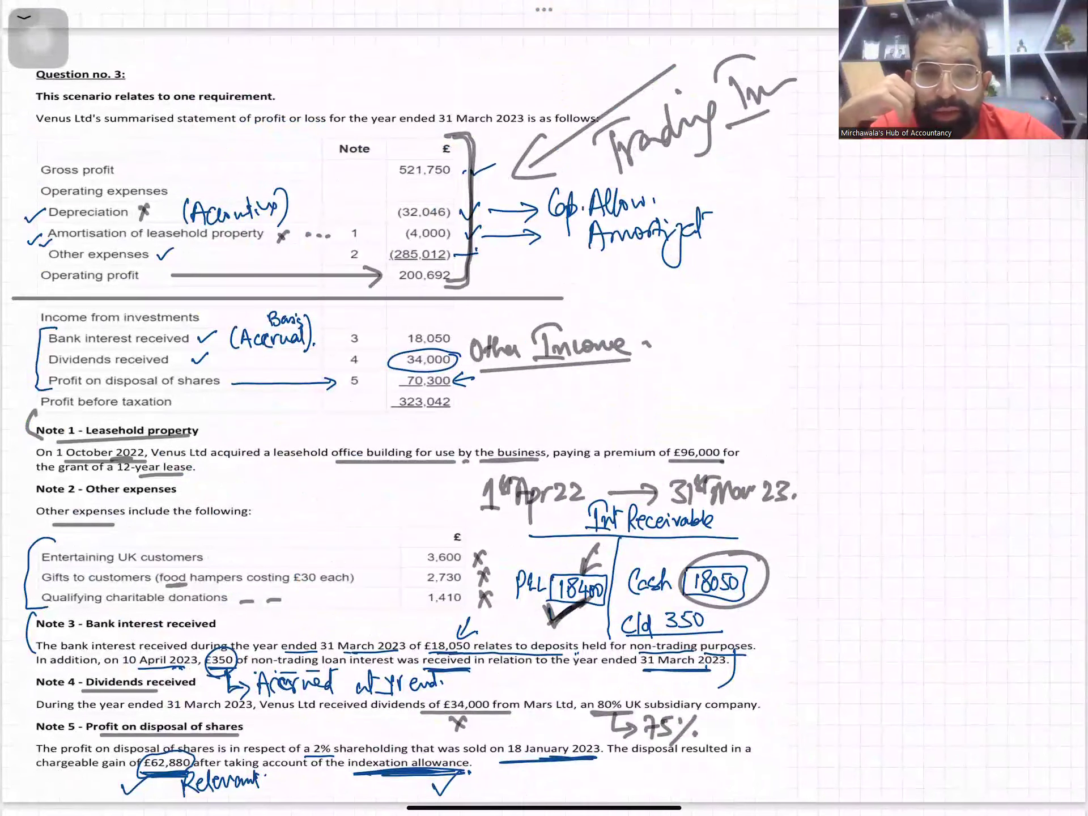
scroll(544, 408, "down", 1)
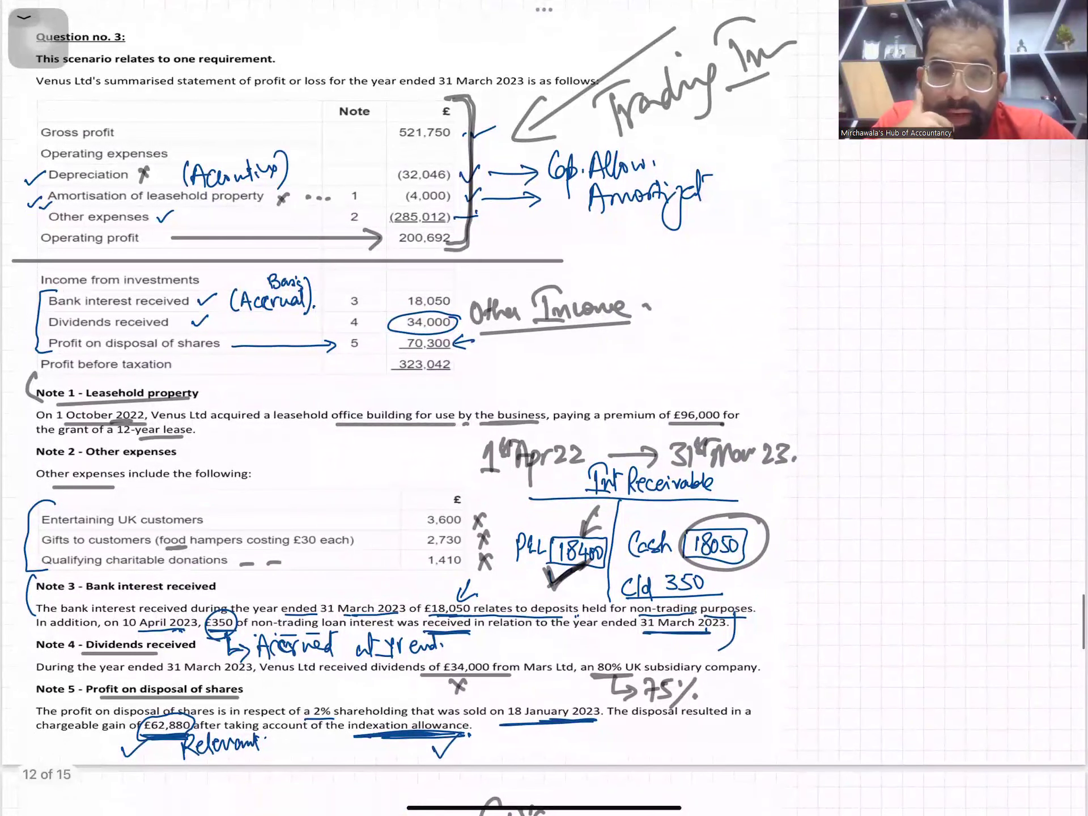
scroll(543, 408, "up", 1)
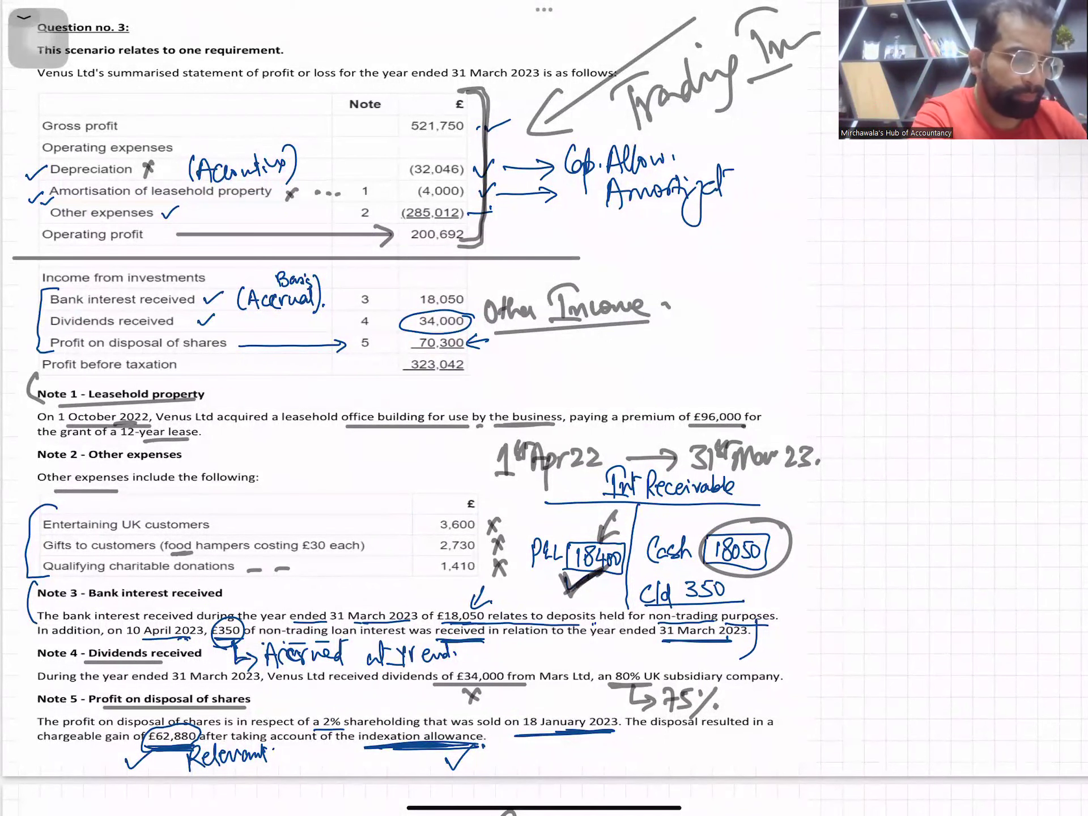
Leave the annotated question and switch to the Excel workbook's Q3 - Template sheet.
scroll(544, 408, "down", 2)
left_click_drag(544, 808, 544, 510)
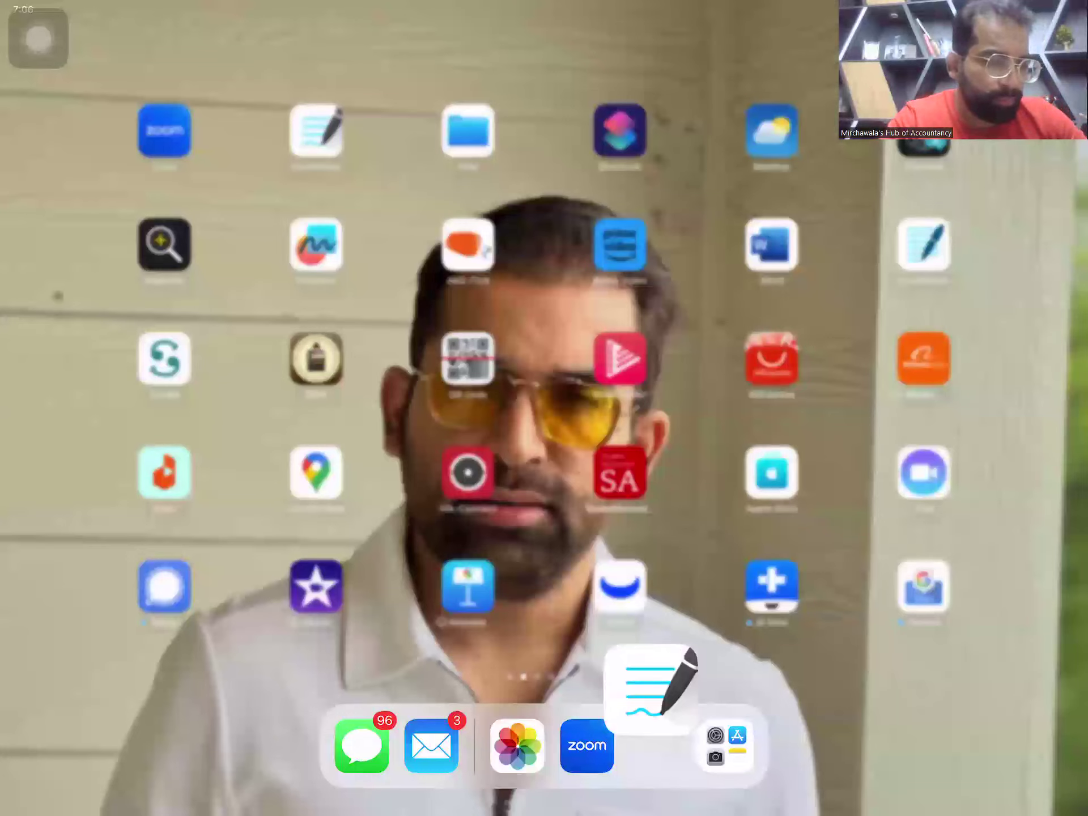
left_click(517, 745)
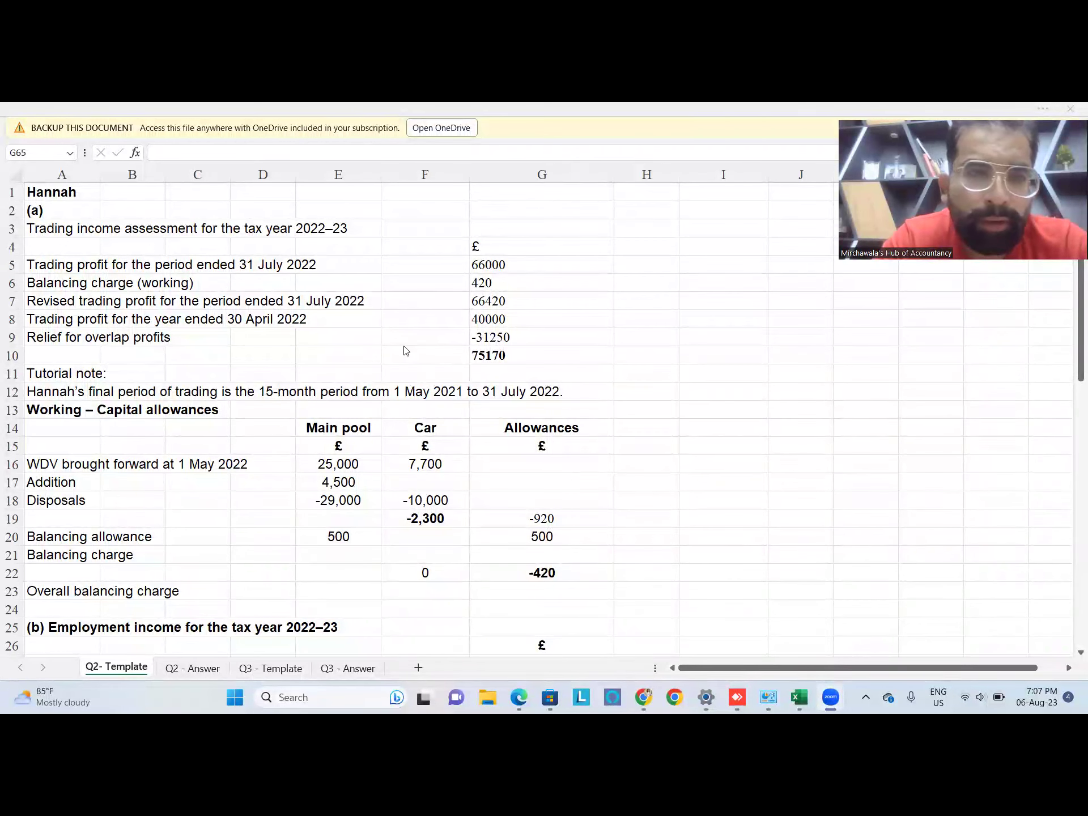
left_click(285, 673)
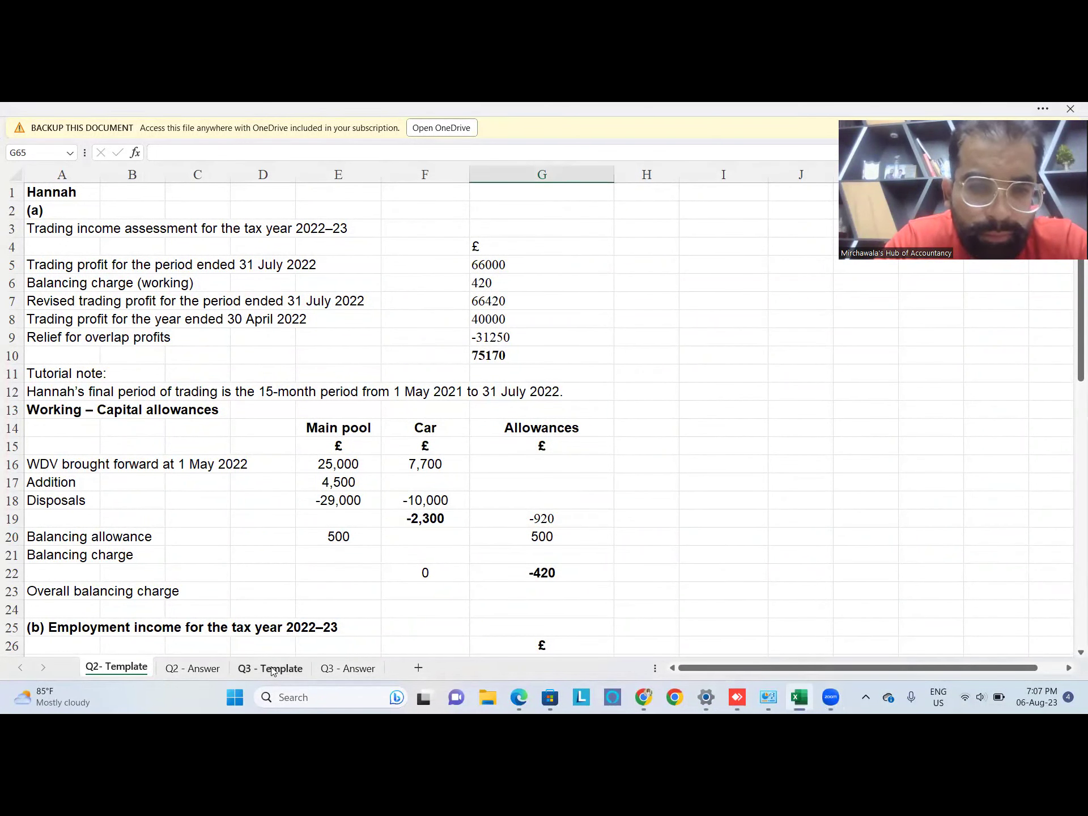
left_click(272, 673)
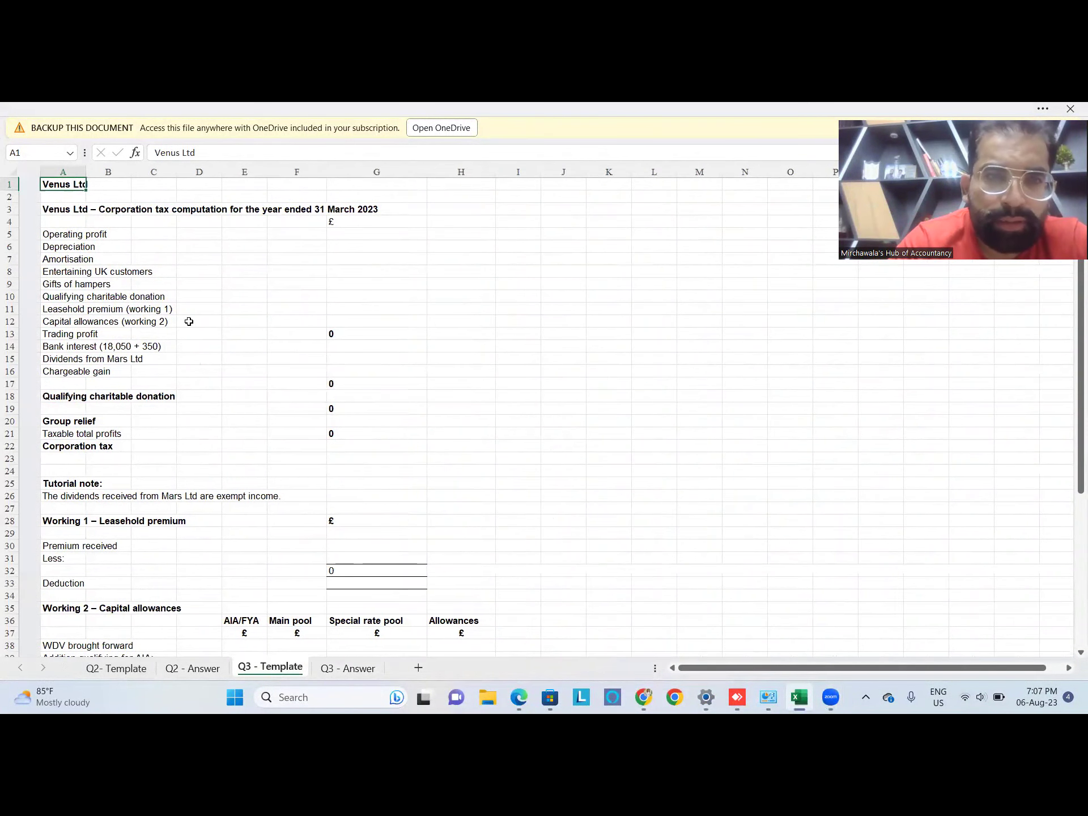
In Working 2, enter WDV brought forward of 8400 for the main pool and 12740 for the special rate pool.
scroll(188, 321, "up", 2)
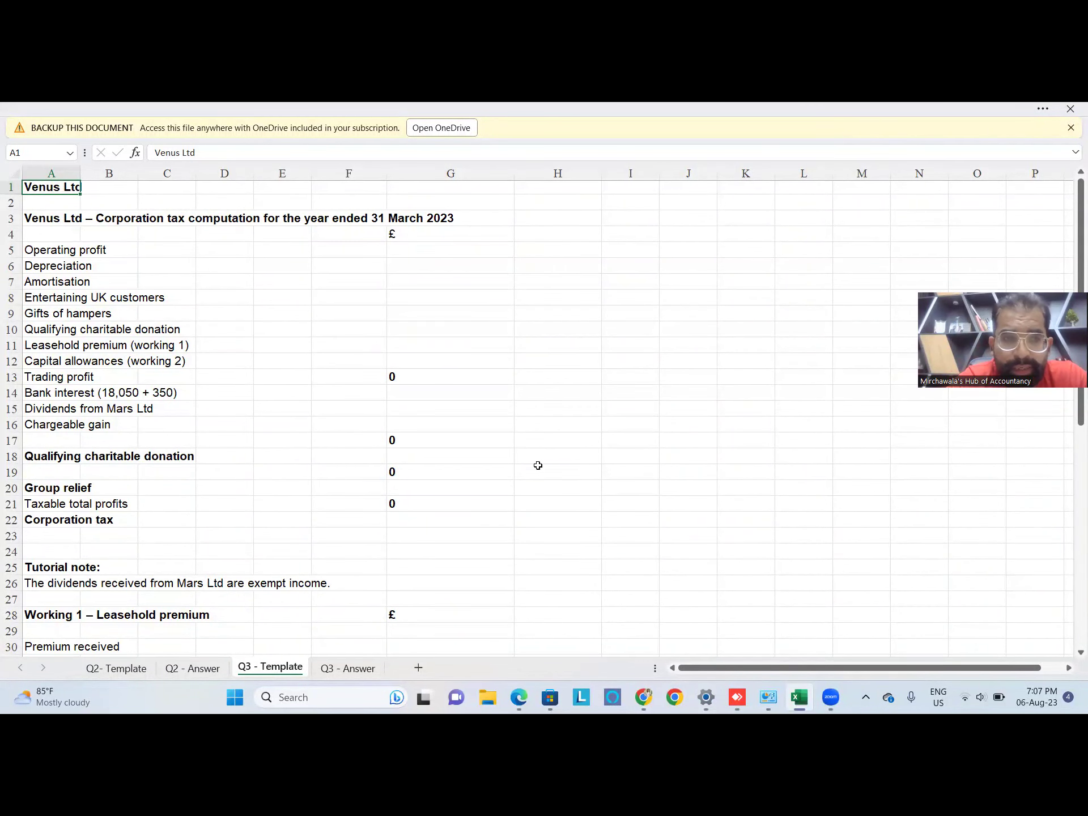
scroll(378, 520, "down", 10)
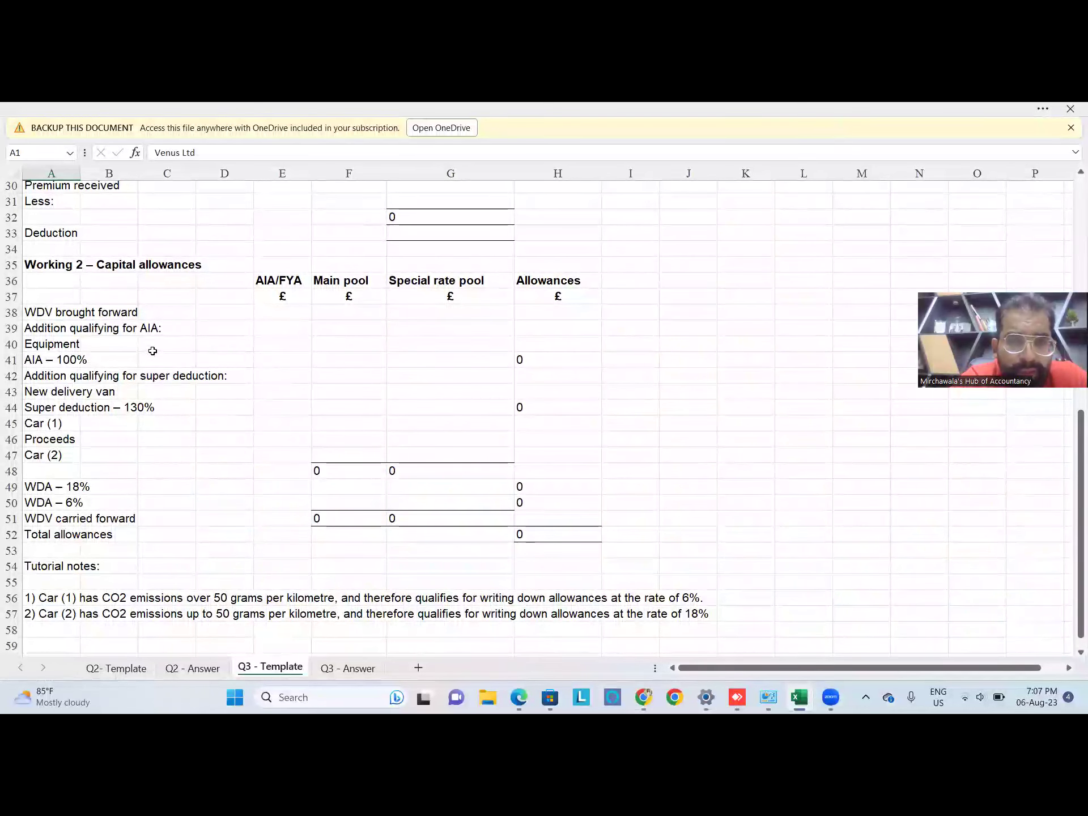
scroll(176, 342, "up", 2, "ctrl")
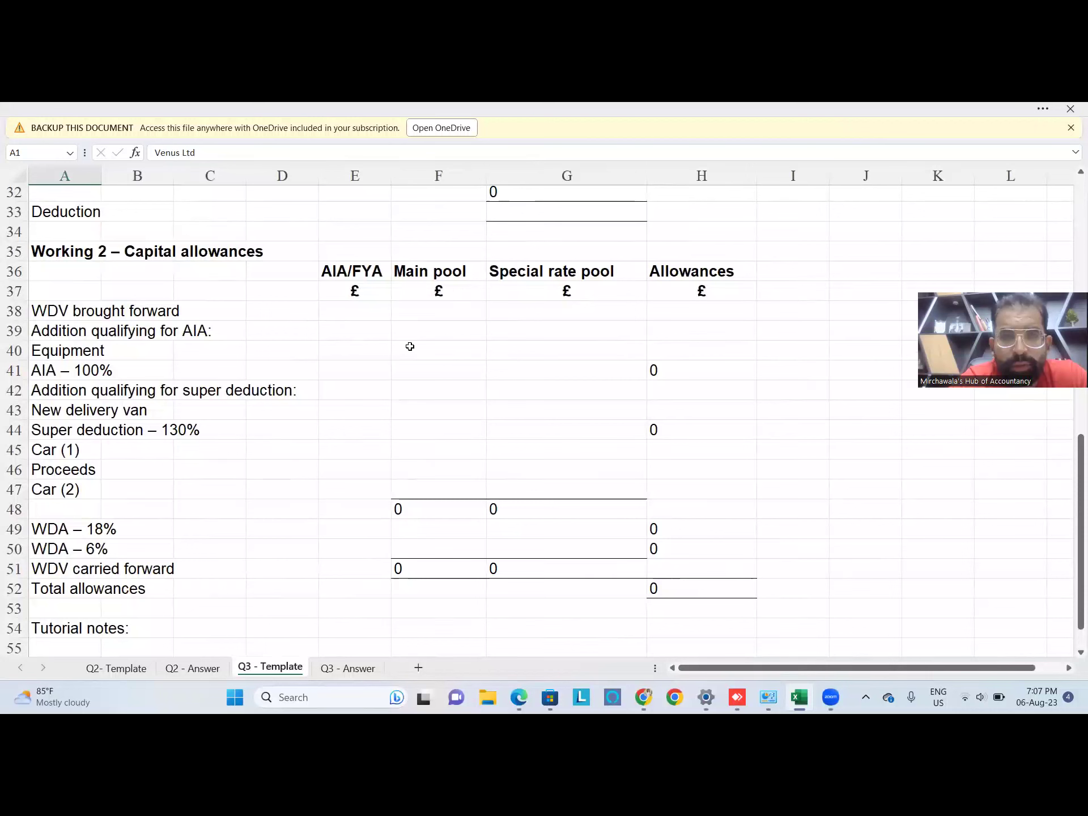
left_click(450, 313)
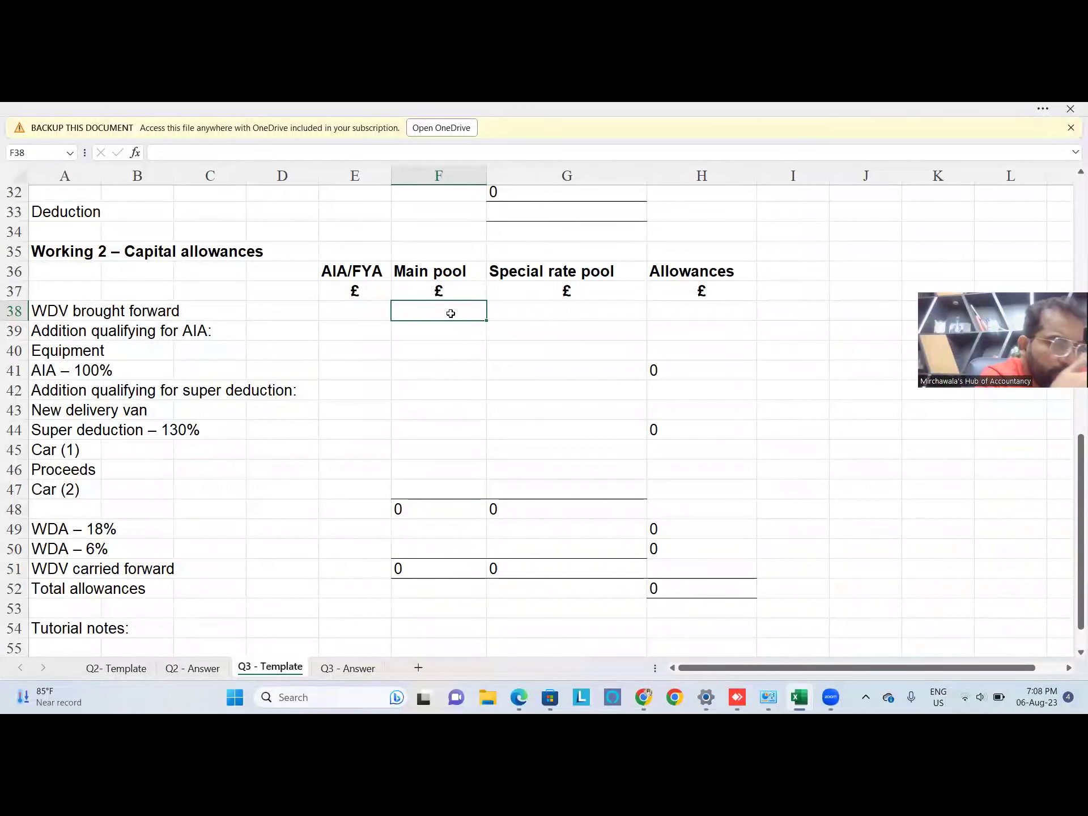
type("8400")
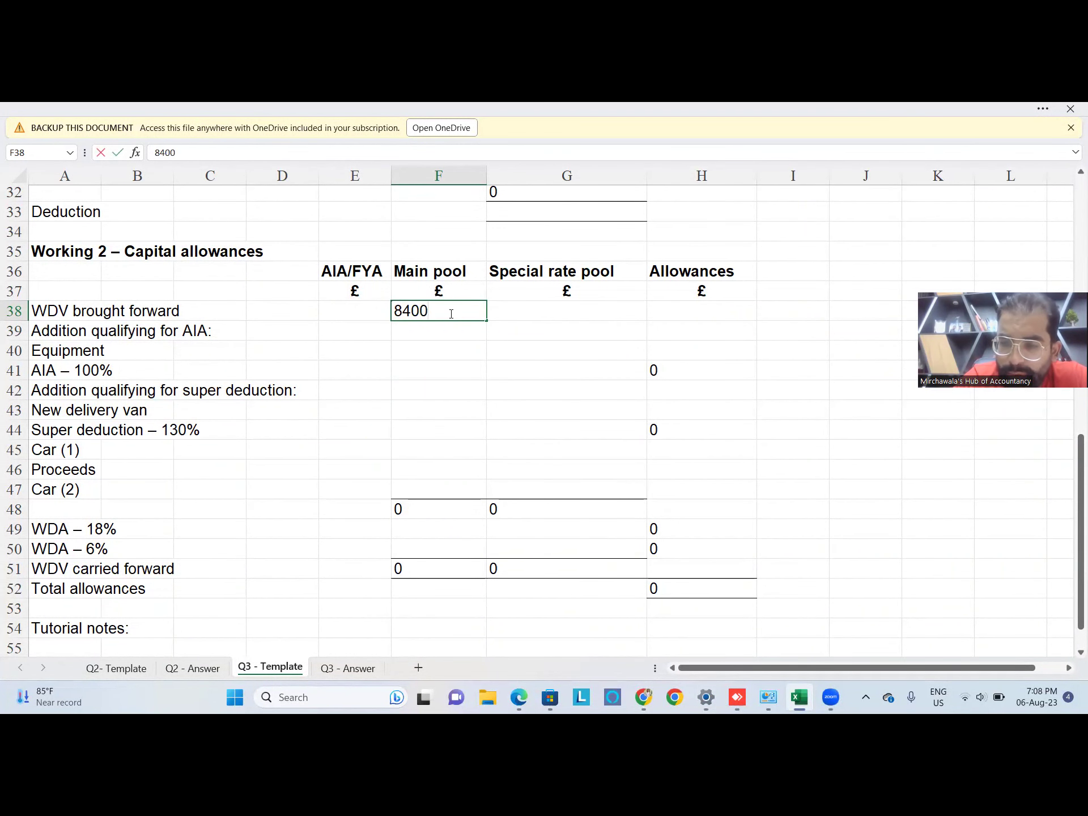
key("Tab")
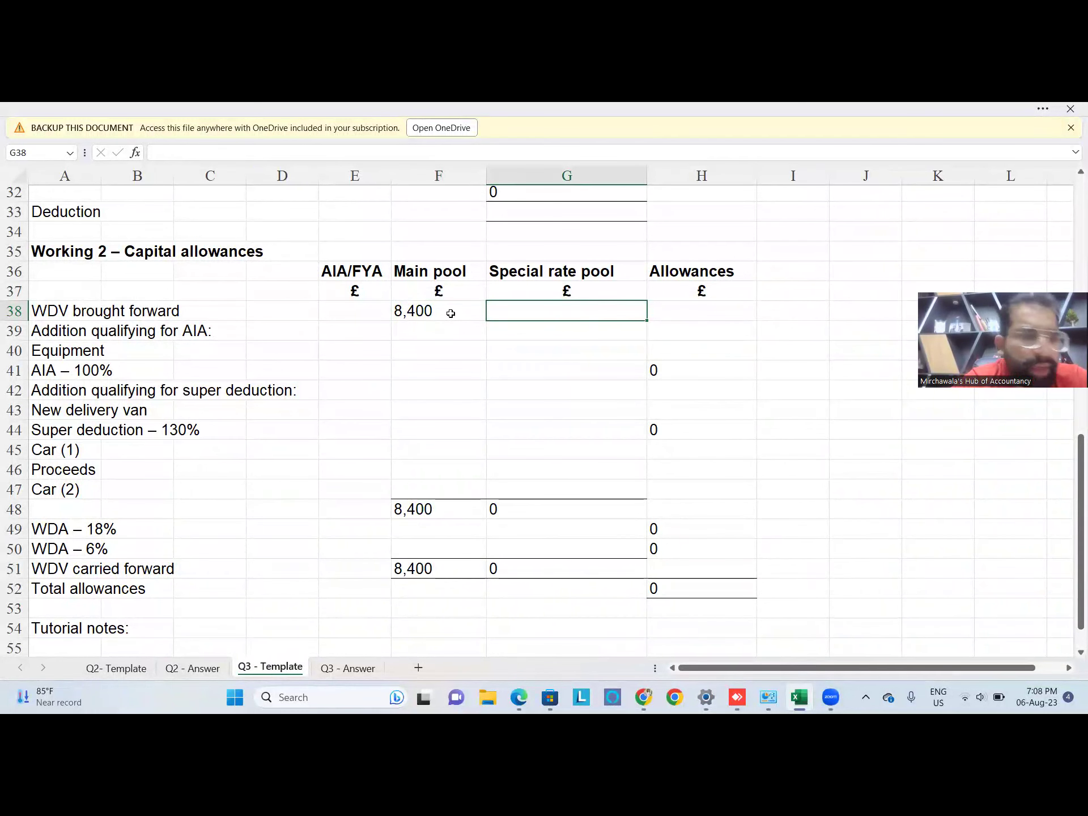
type("12740")
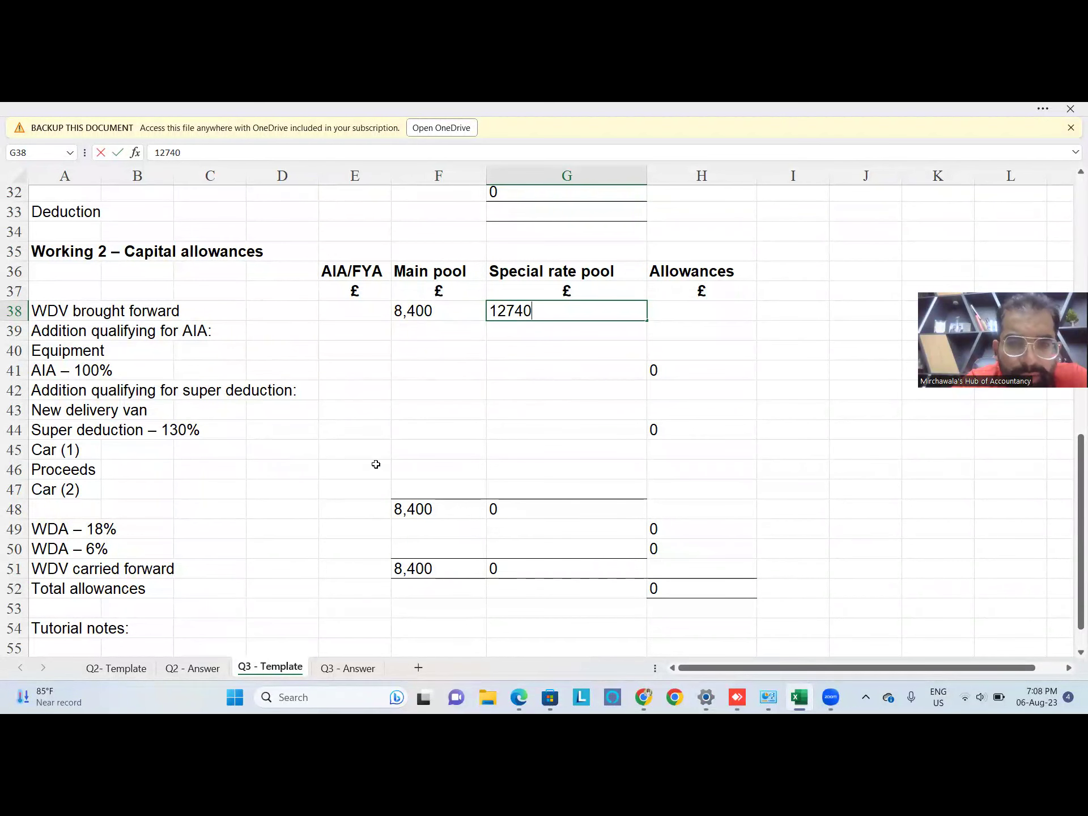
Enter 22930 as the Car (1) addition in the special rate pool, cell G45.
left_click(511, 447)
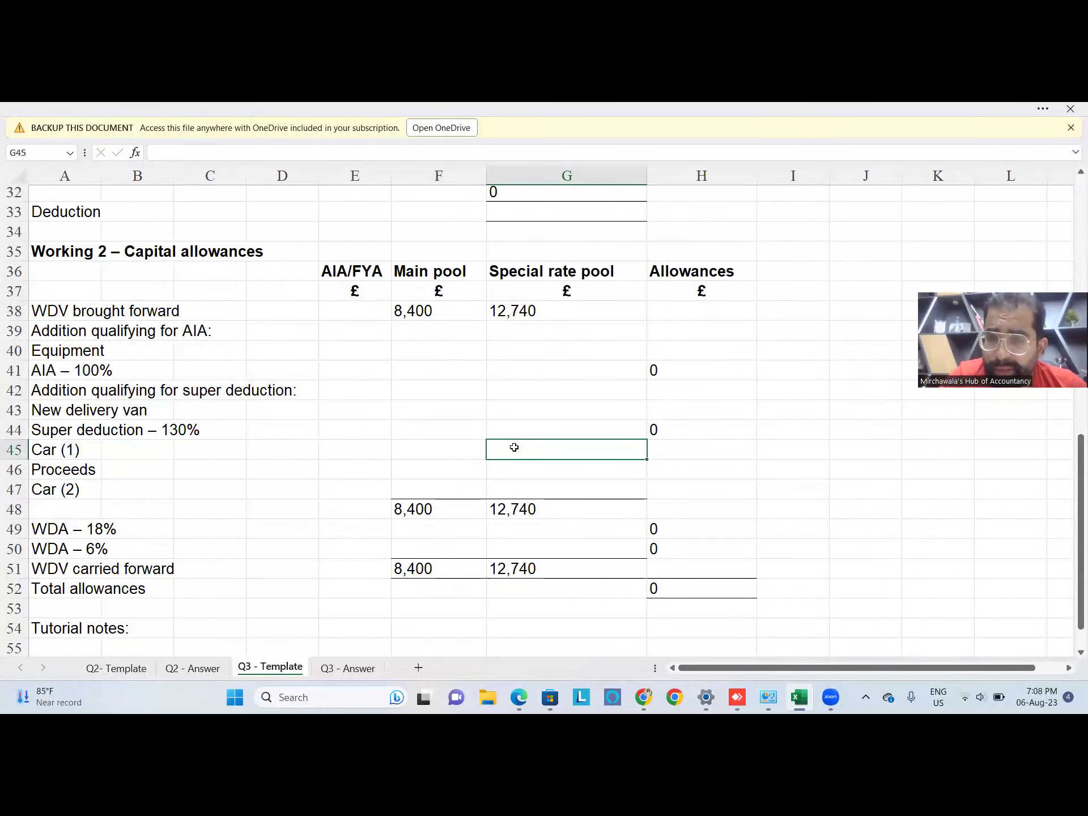
type("22930")
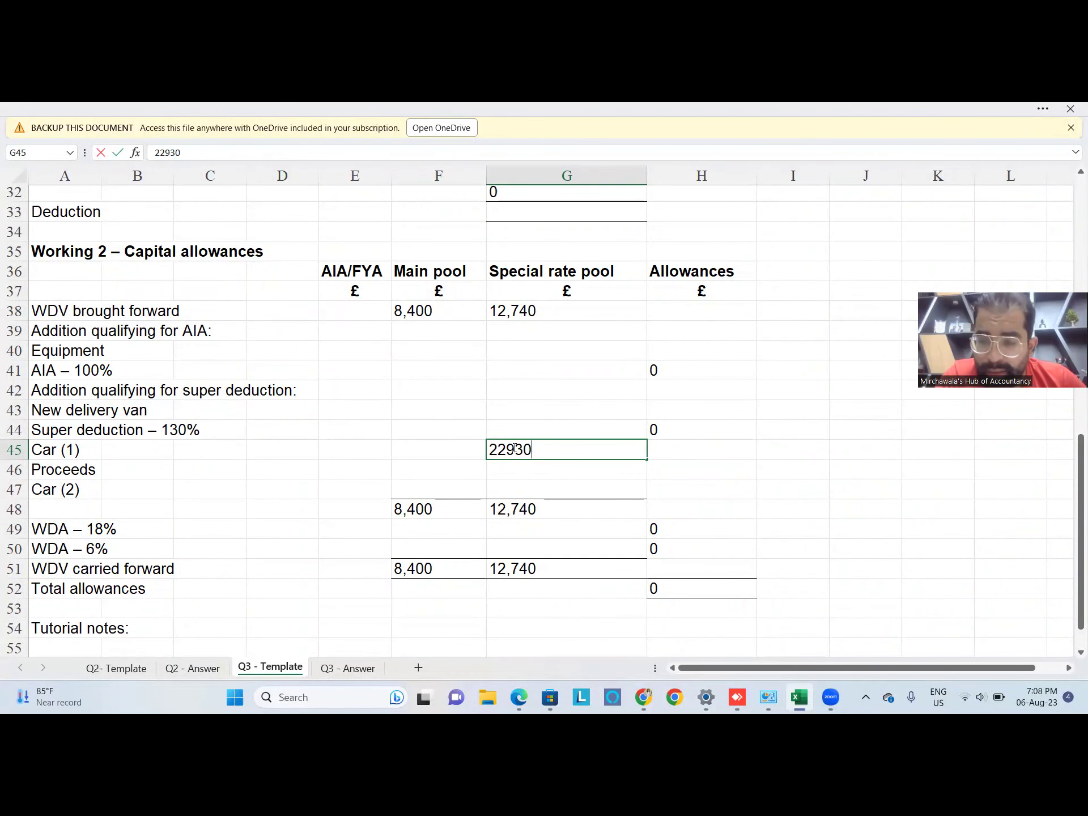
key("Return")
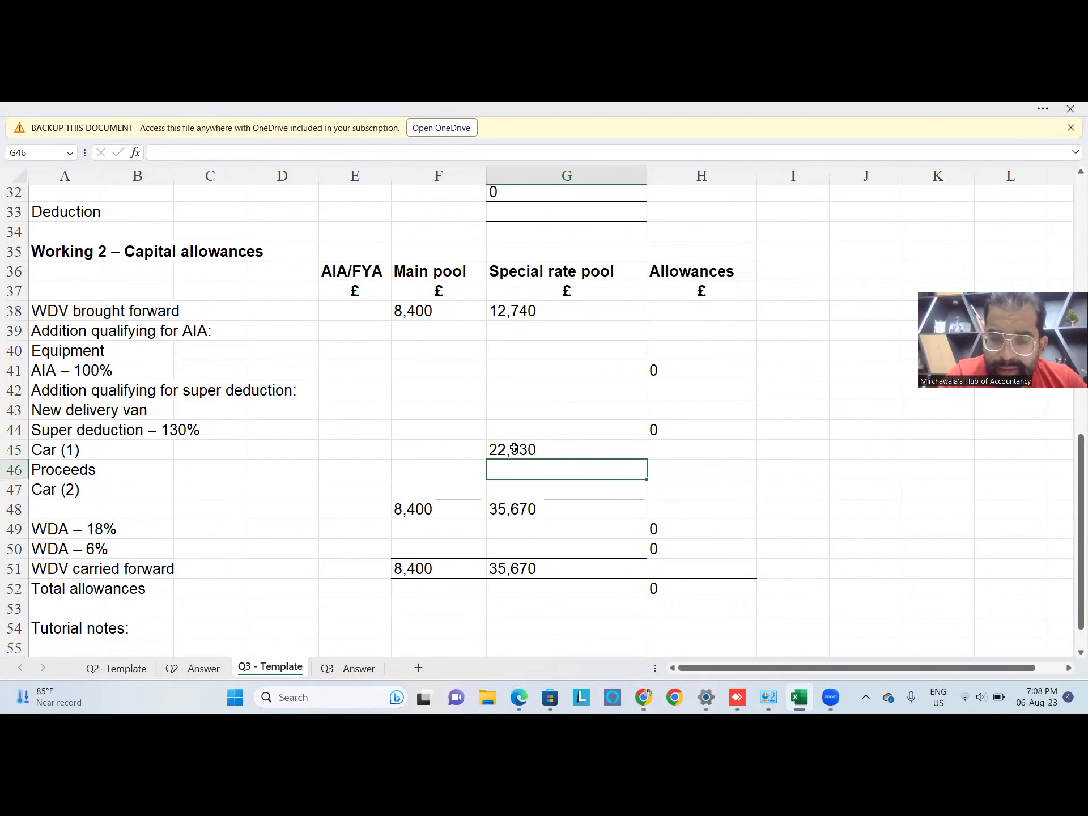
Clear the prefilled subtotal formulas of the special rate pool and main pool in G48 and F48.
key("Down")
key("Down")
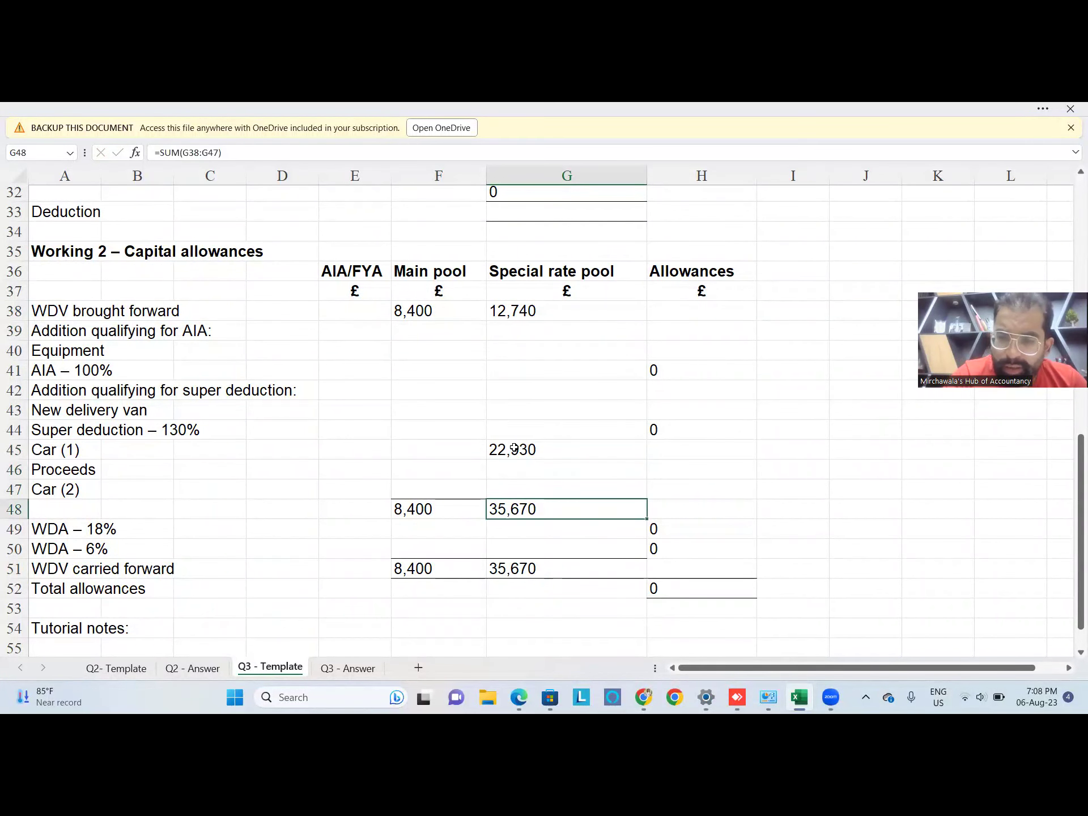
key("F2")
key("BackSpace")
key("Return")
key("Left")
key("Up")
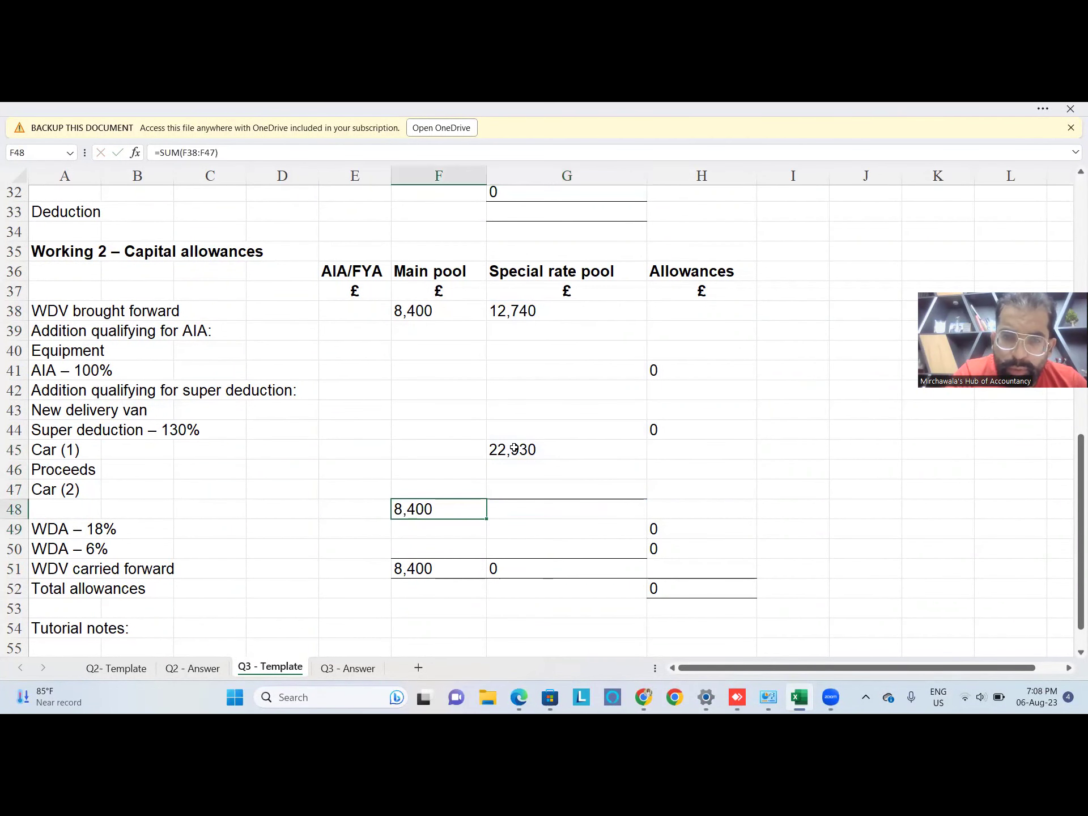
key("BackSpace")
key("Return")
Clear the prefilled WDV carried forward formulas of both pools in F51 and G51.
key("Down")
key("Down")
key("F2")
key("BackSpace")
key("Tab")
key("F2")
key("BackSpace")
key("Tab")
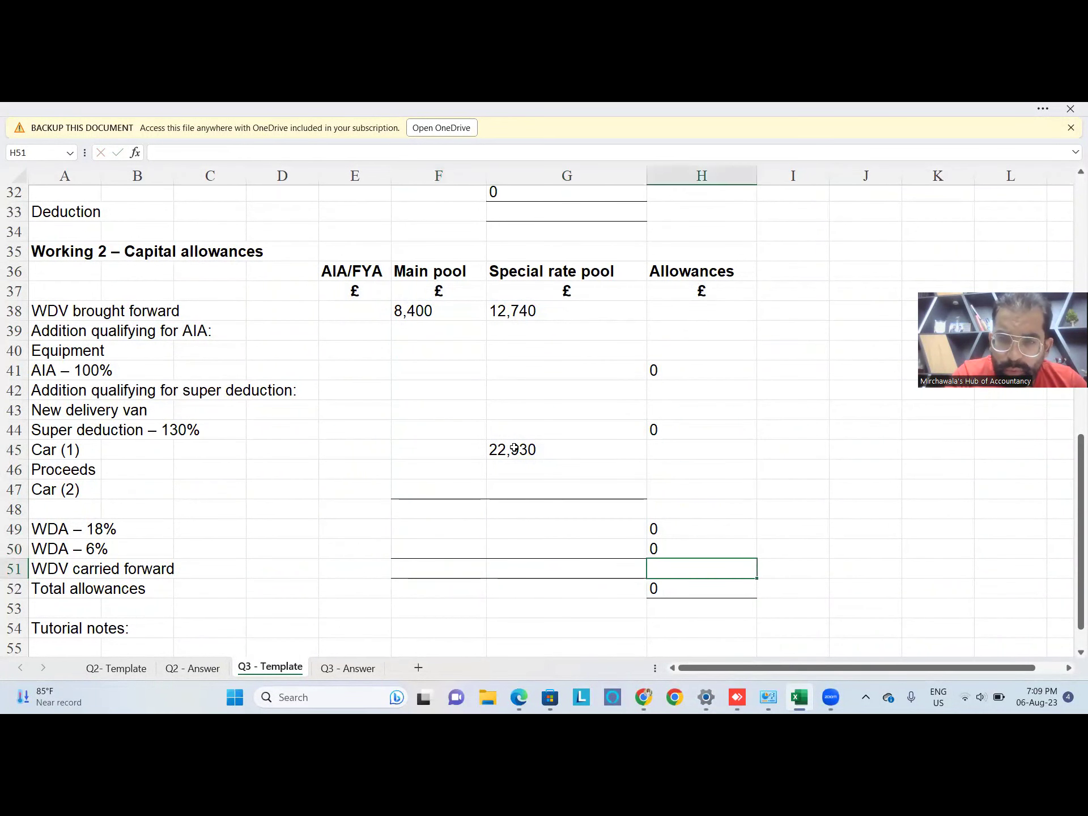
Clear the prefilled 6% and 18% WDA amounts in the Allowances column, cells H50 and H49.
key("Up")
key("F2")
key("BackSpace")
key("Up")
key("F2")
key("BackSpace")
Clear the prefilled super deduction and AIA amounts in the Allowances column, cells H44 and H41.
key("Up")
key("Up")
key("Up")
key("Up")
key("Up")
key("F2")
key("BackSpace")
key("Up")
key("Up")
key("Up")
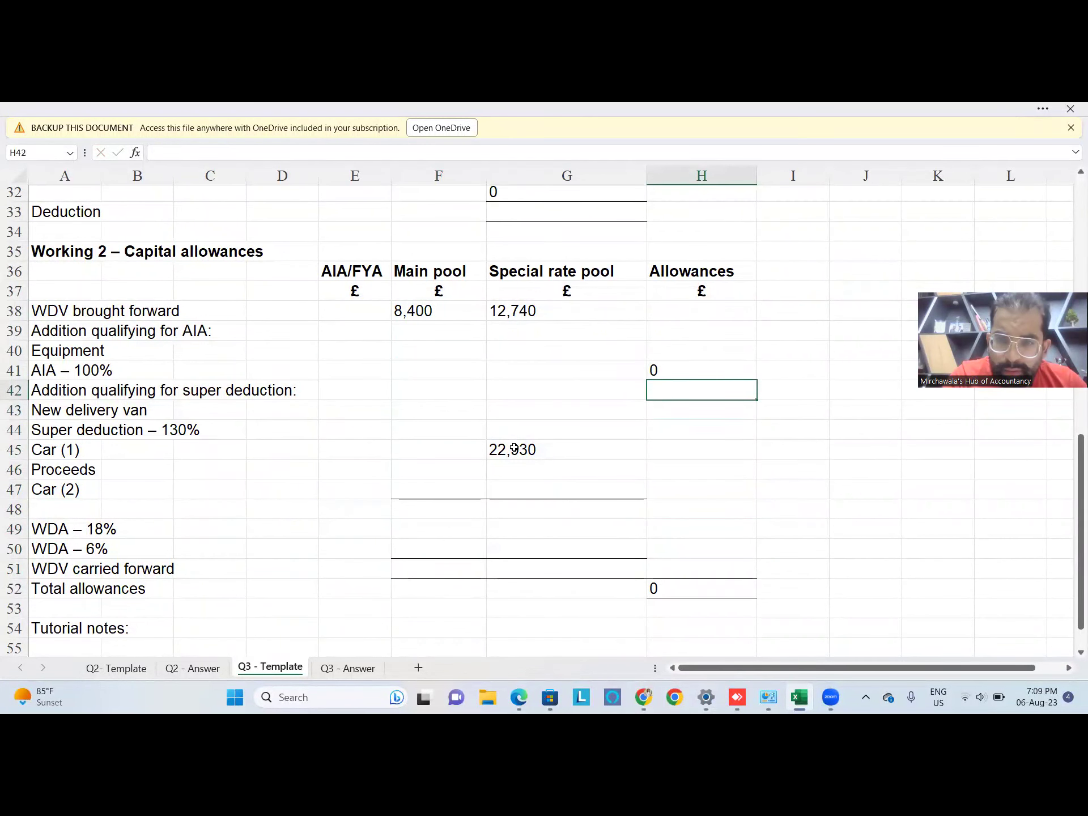
key("F2")
key("BackSpace")
key("Return")
Enter -16750 as the disposal proceeds in the special rate pool, cell G46.
key("Down")
key("Down")
key("Down")
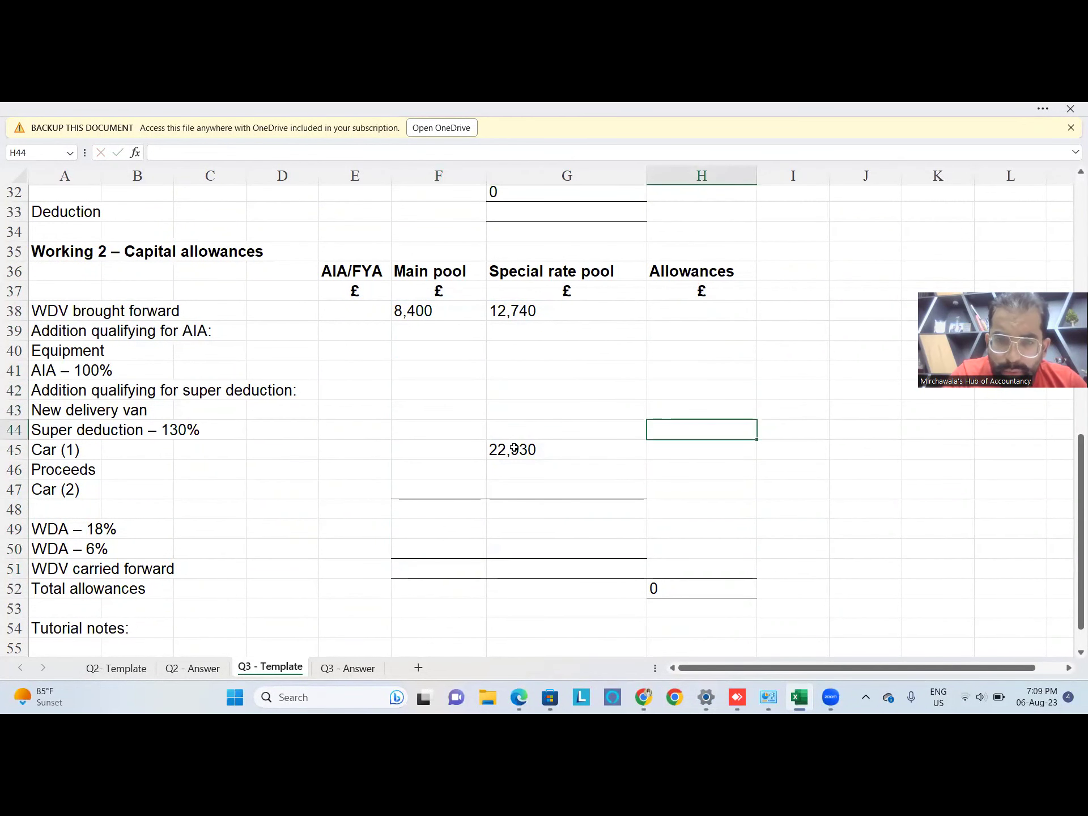
key("Left")
key("Down")
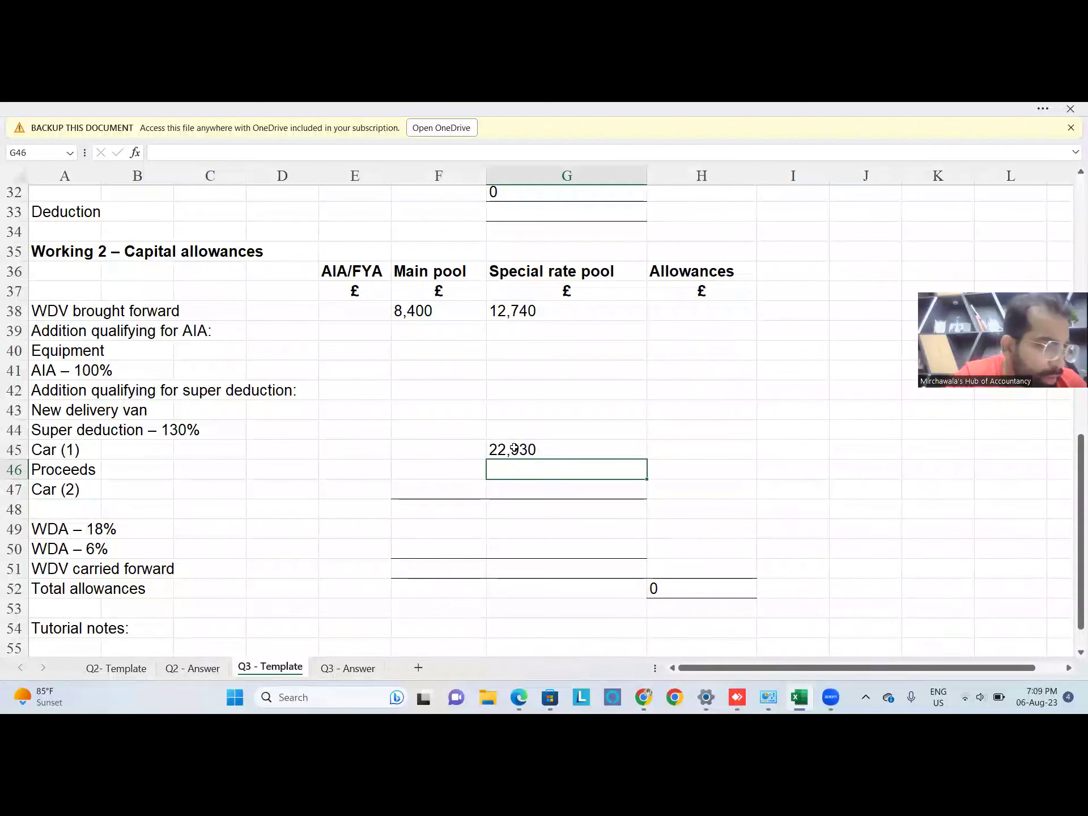
type("-16750")
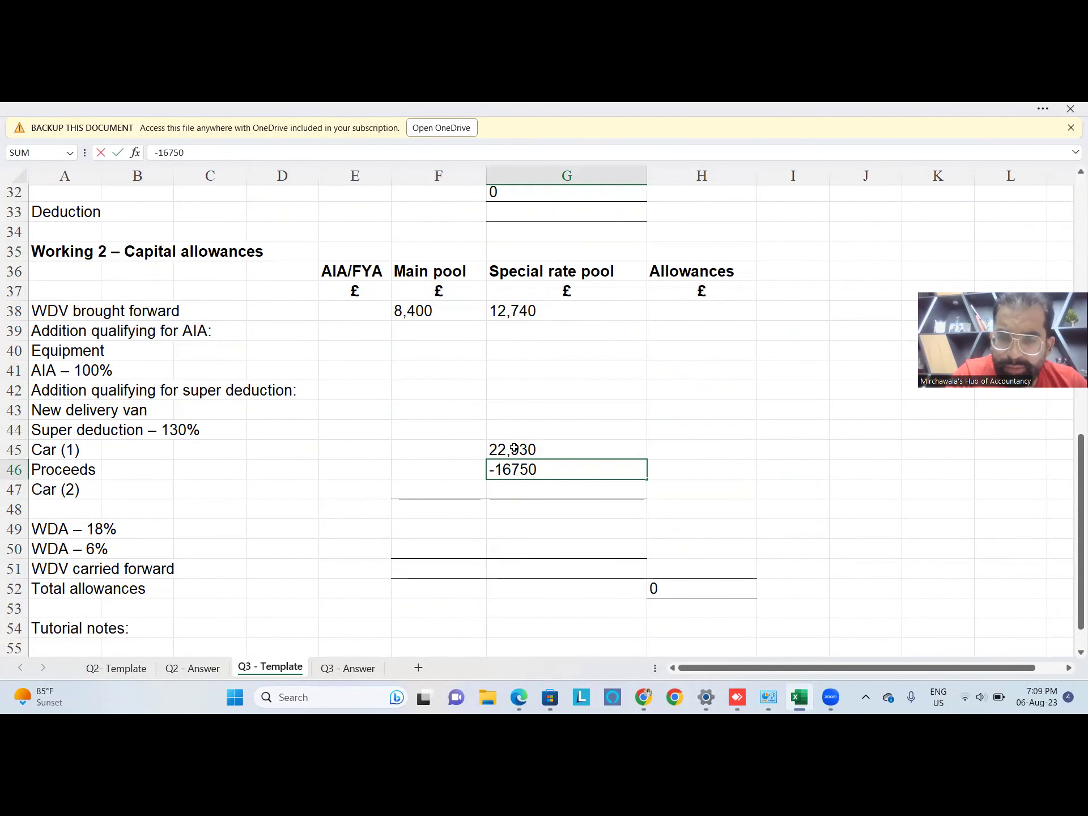
key("Return")
key("Return")
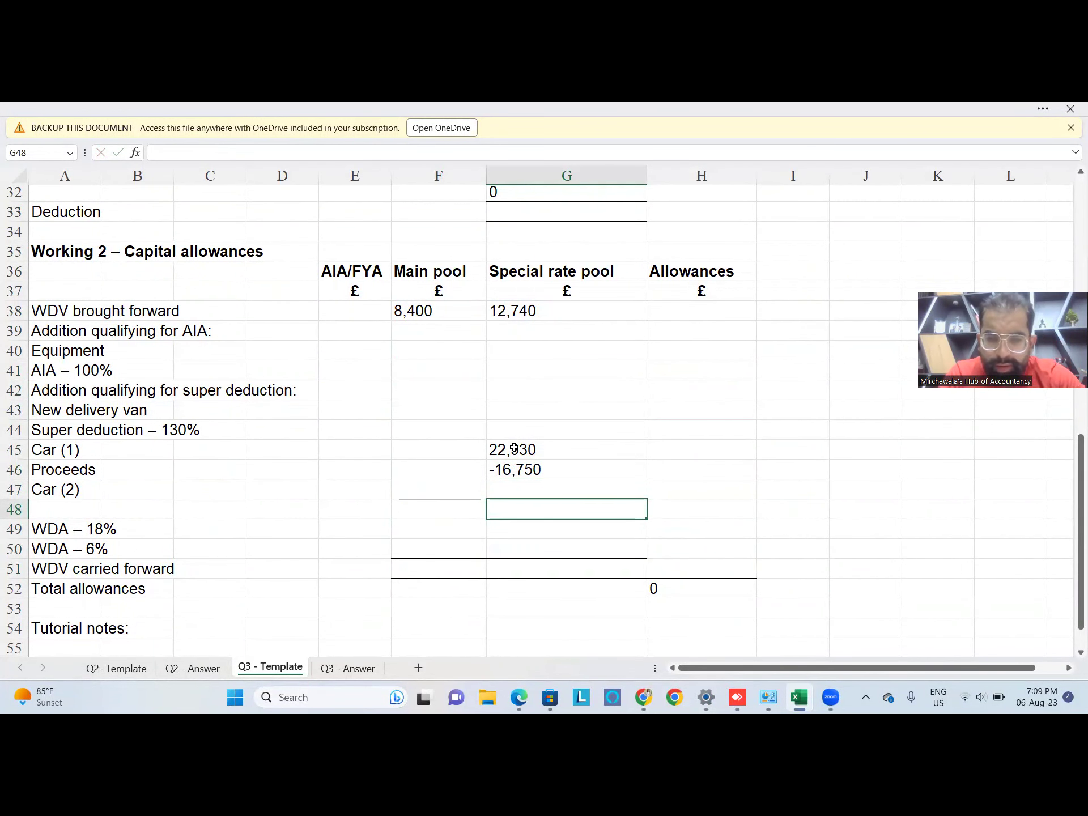
Subtotal the special rate pool in G48 with =SUM(G38:G46) and check the formula.
key("alt+equal")
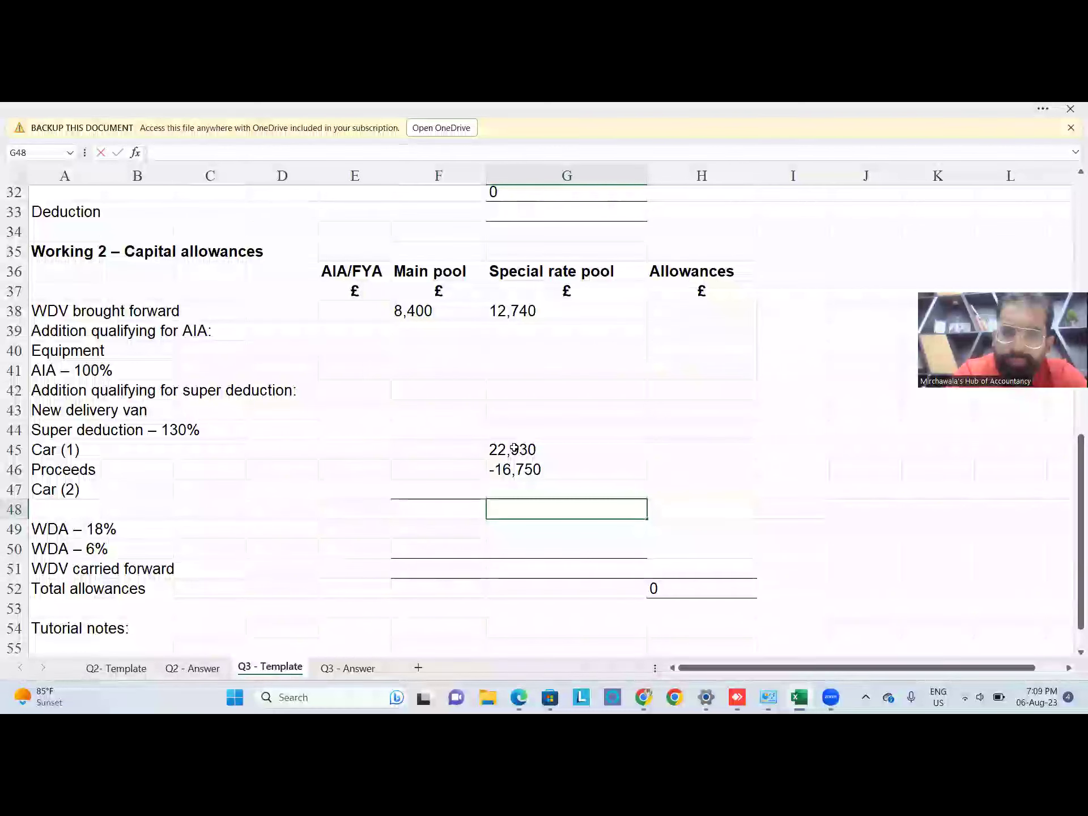
key("Up")
key("Up")
key("Up")
key("Up")
key("Up")
key("Up")
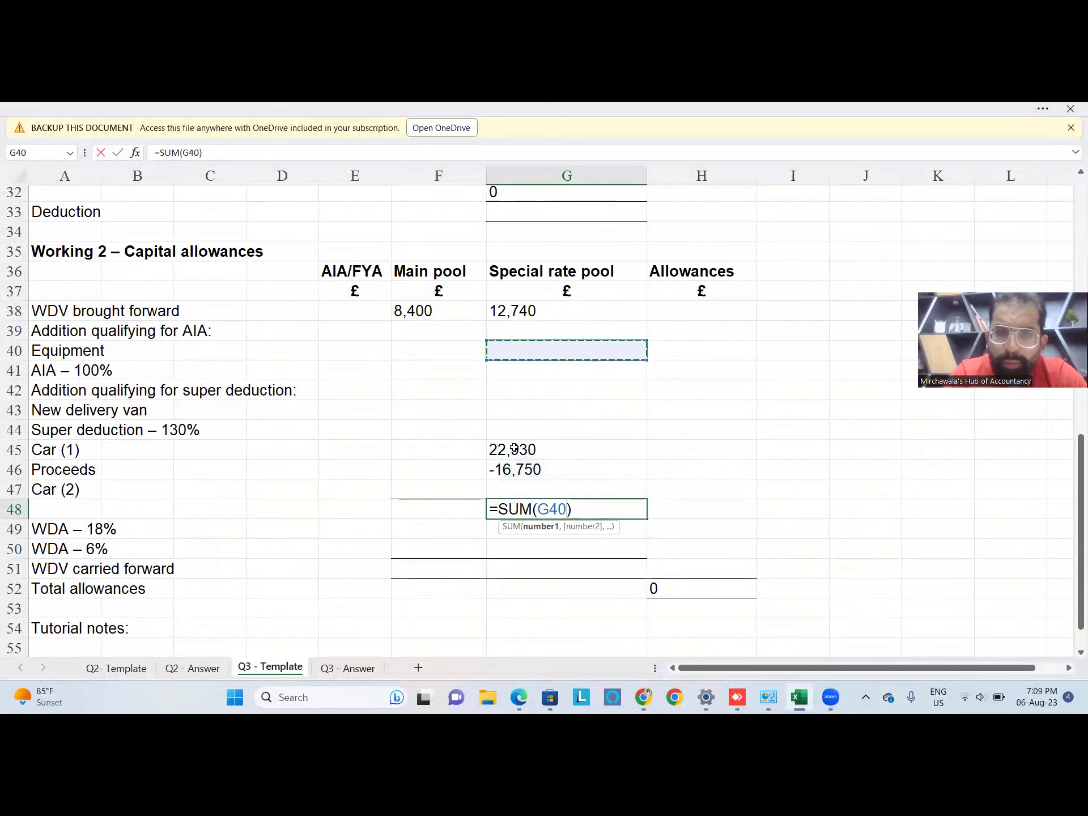
key("Up")
key("shift+Down")
key("shift+Down")
key("shift+Down")
key("shift+Down")
key("shift+Down")
key("shift+Down")
key("shift+Down")
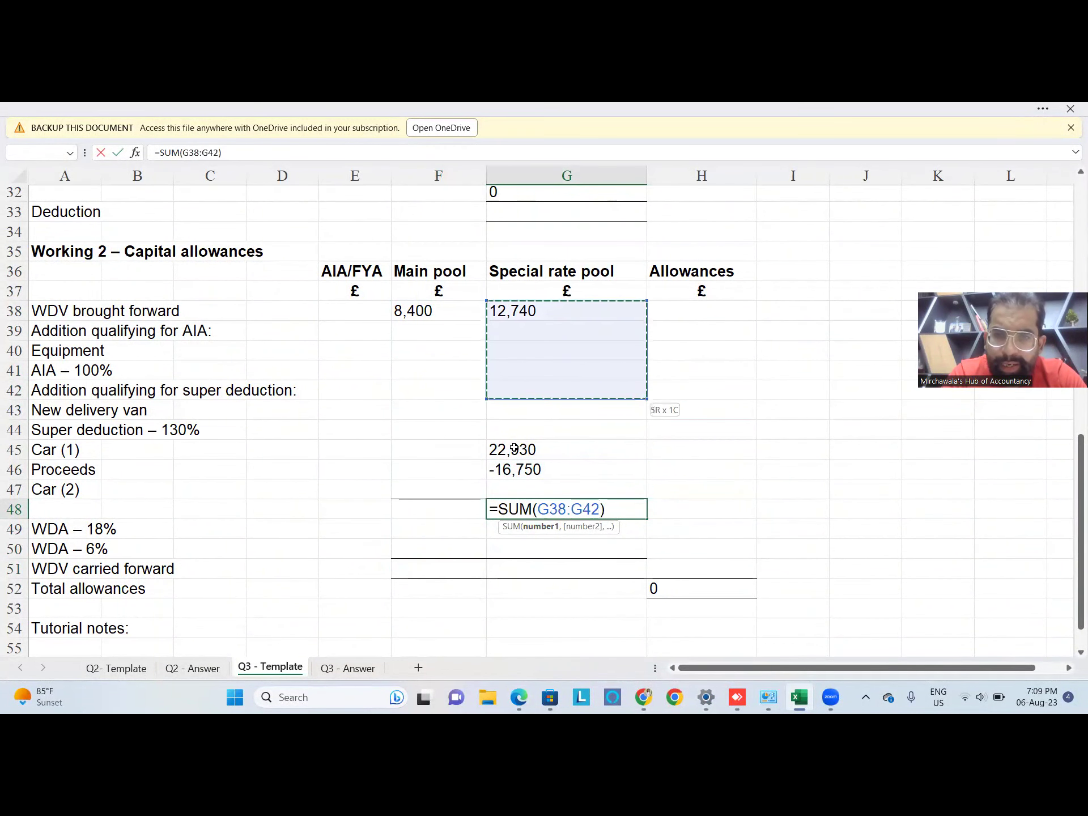
key("shift+Down")
key("Return")
key("Return")
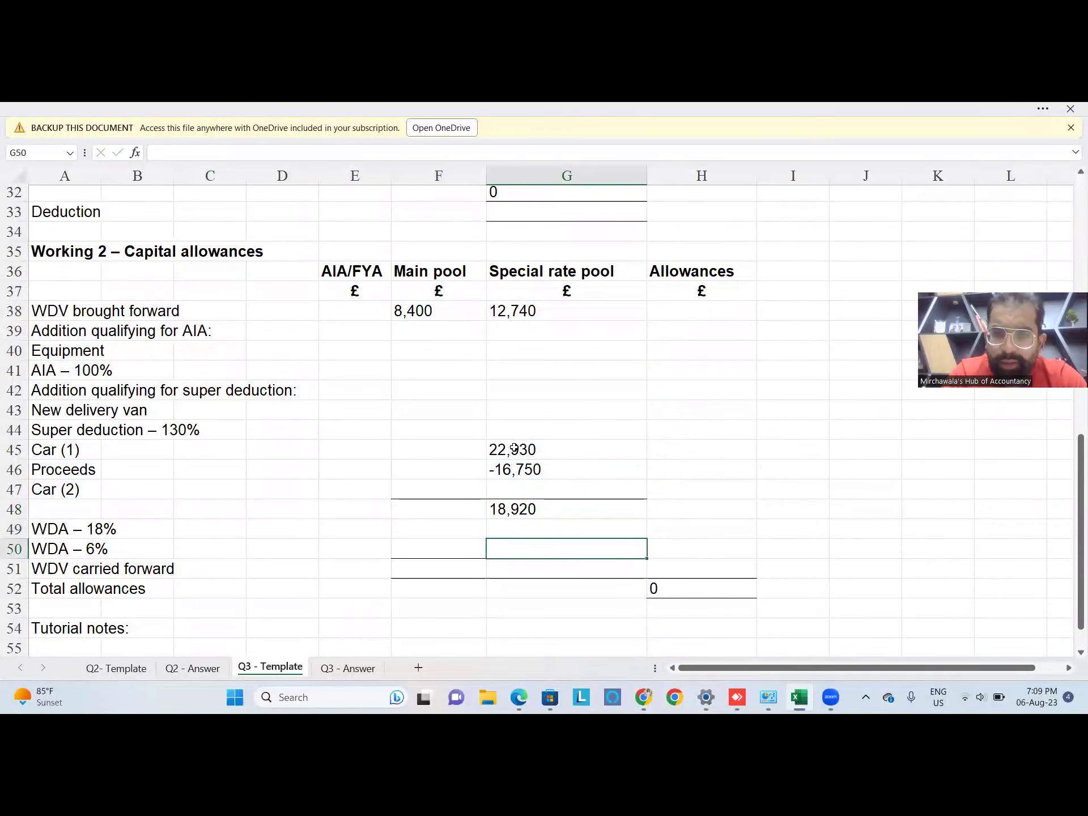
key("Up")
key("Up")
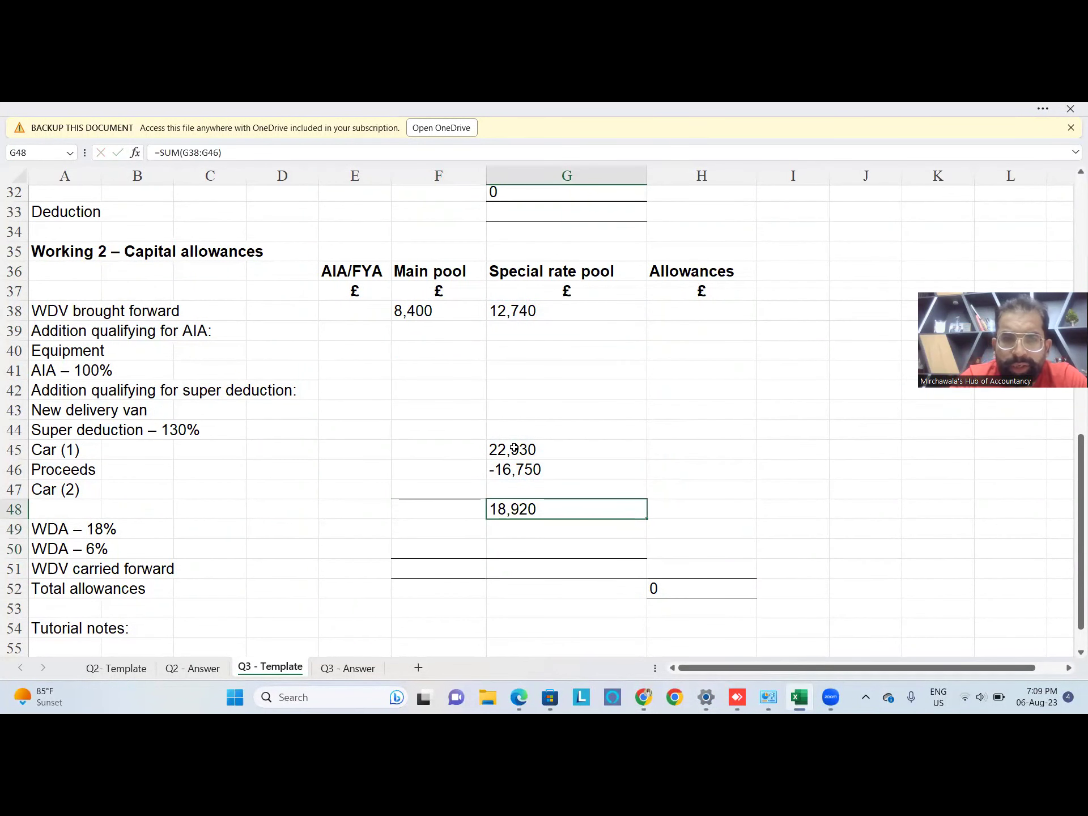
Calculate the 6% WDA on the special rate pool in G50 with =G48*0.06.
key("Down")
key("Down")
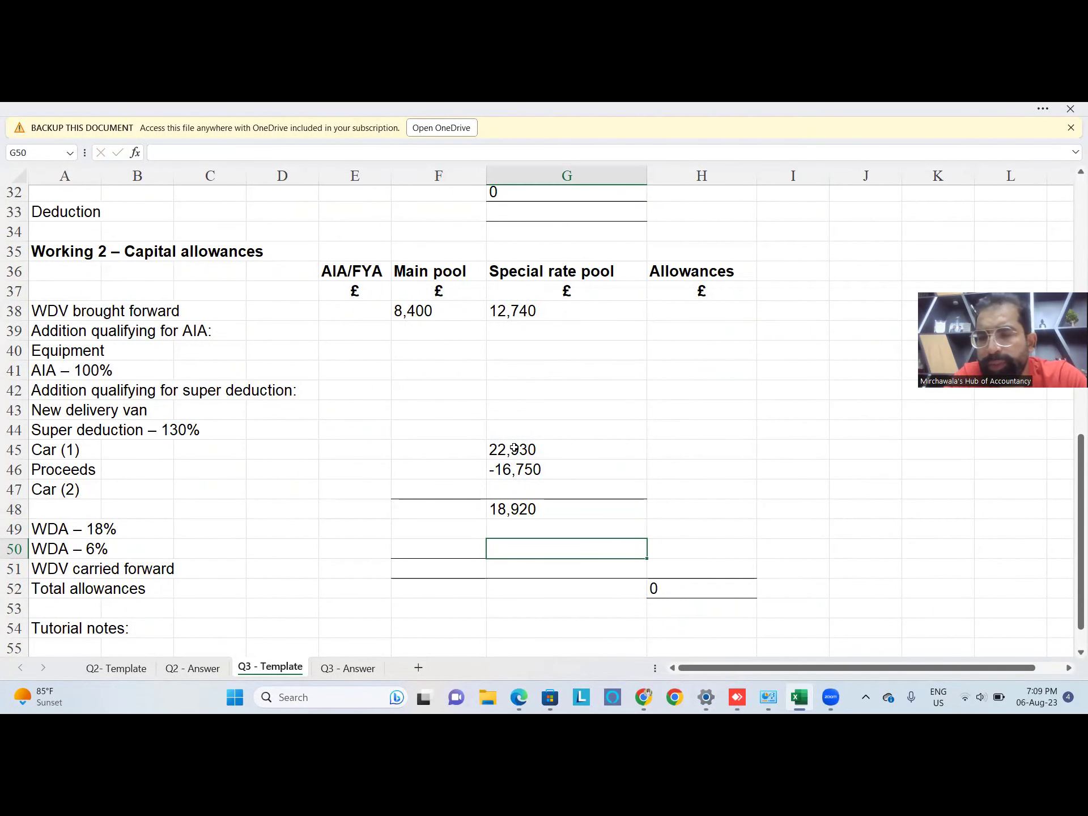
type("=")
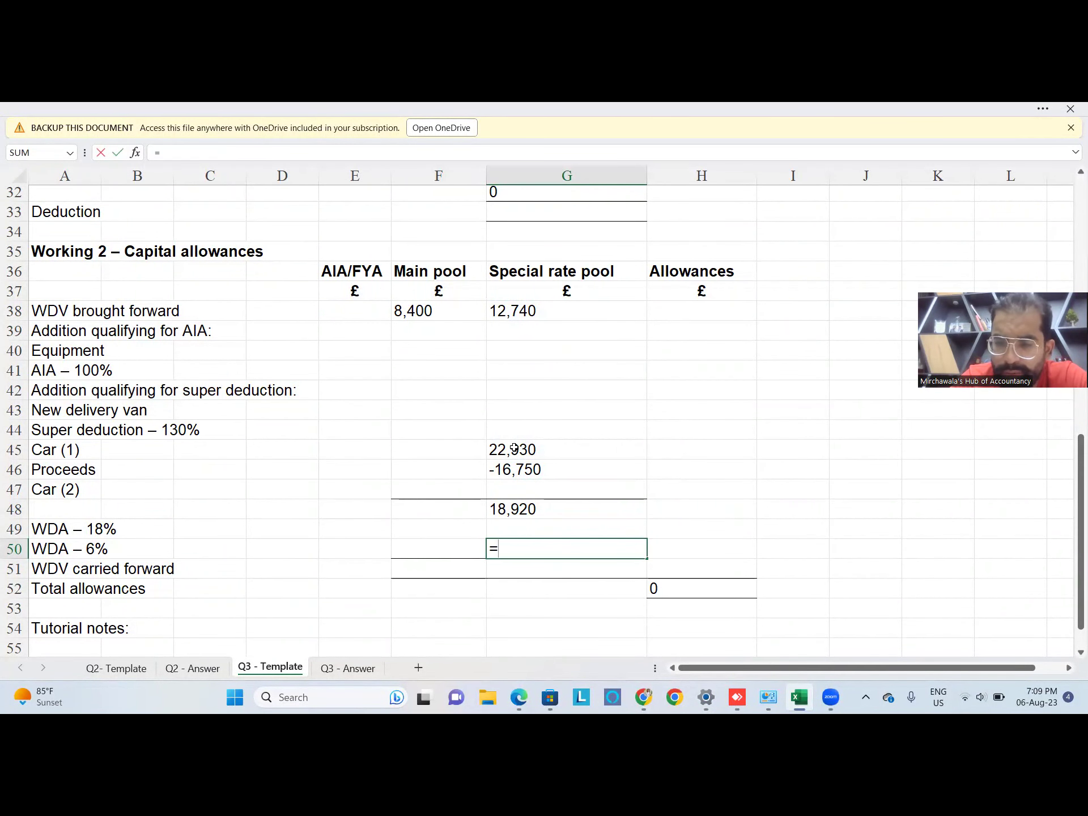
key("Up")
key("Up")
type("*.0")
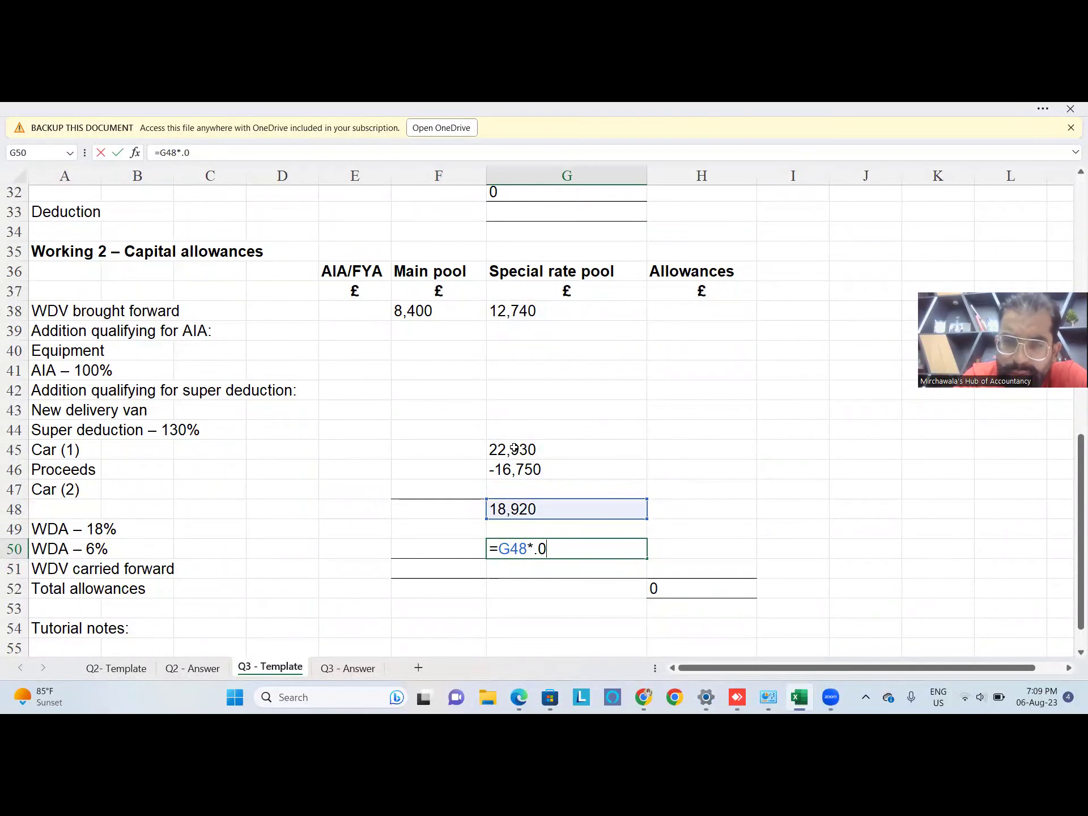
type("6")
key("Return")
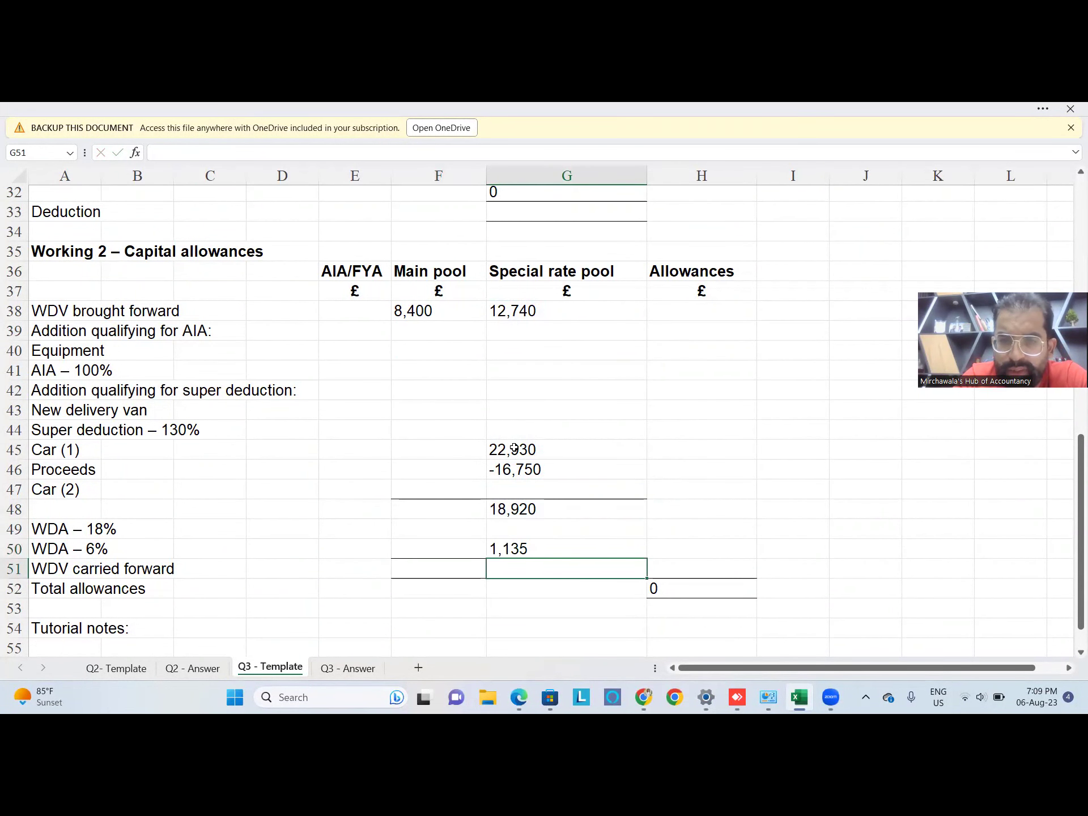
Carry the special rate pool WDA into the Allowances column by linking H50 to G50.
key("Up")
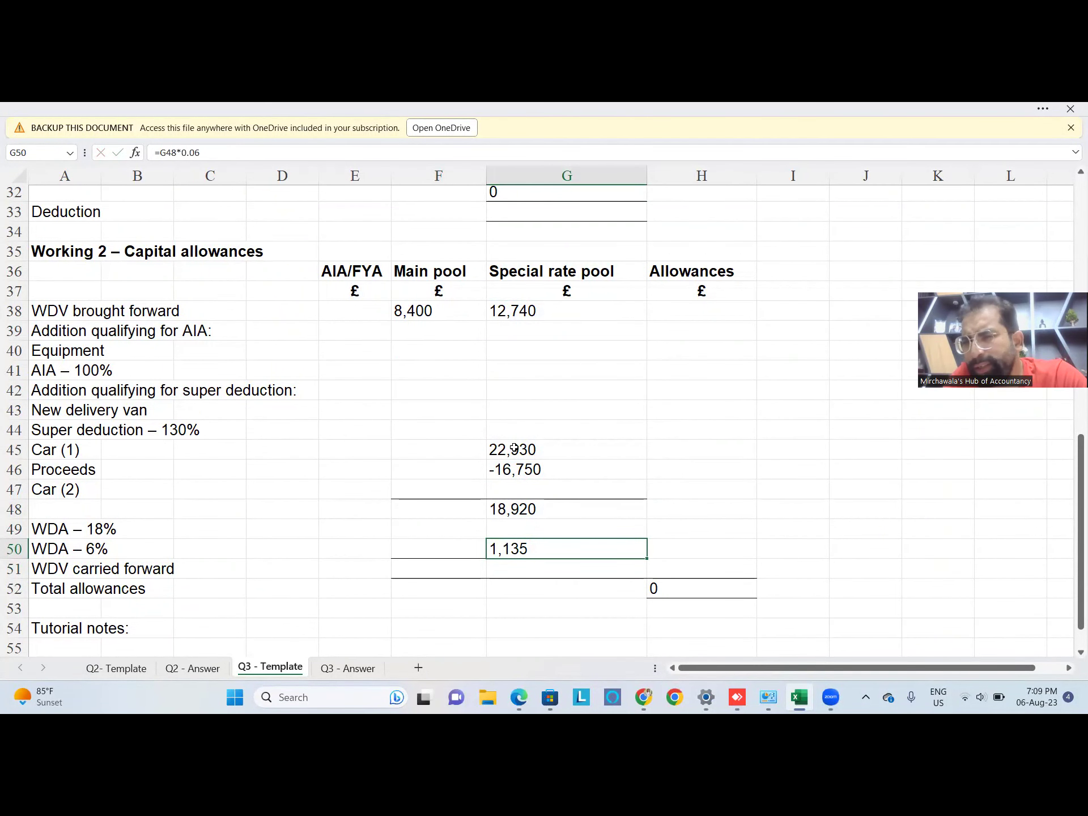
key("Right")
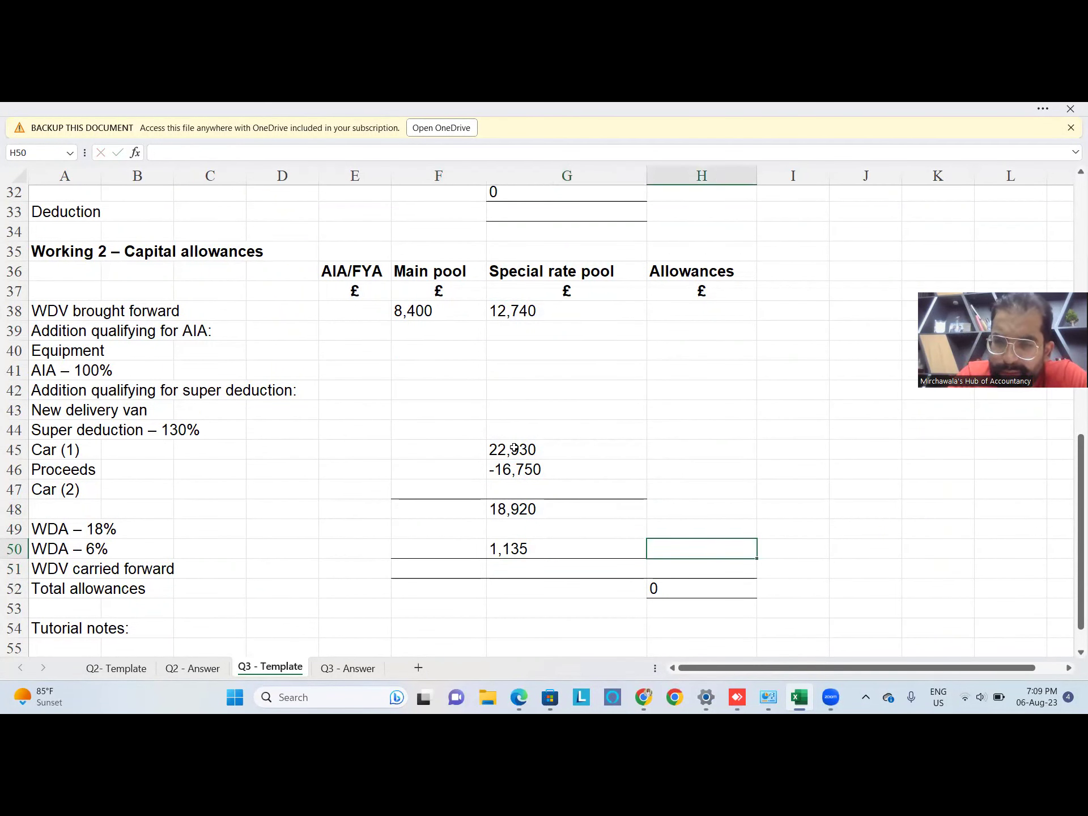
type("=")
key("Left")
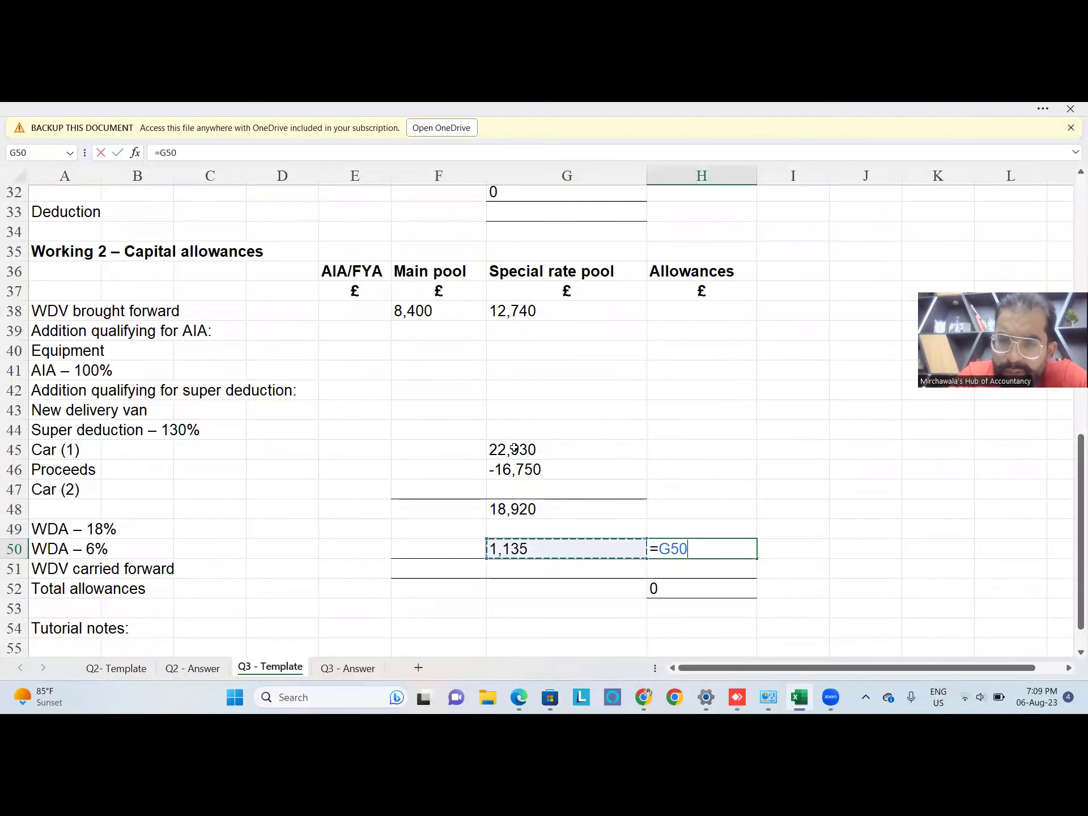
key("Return")
Clear the prefilled total in the Total allowances cell, H52.
key("Down")
key("alt+equal")
key("Escape")
key("Up")
key("Up")
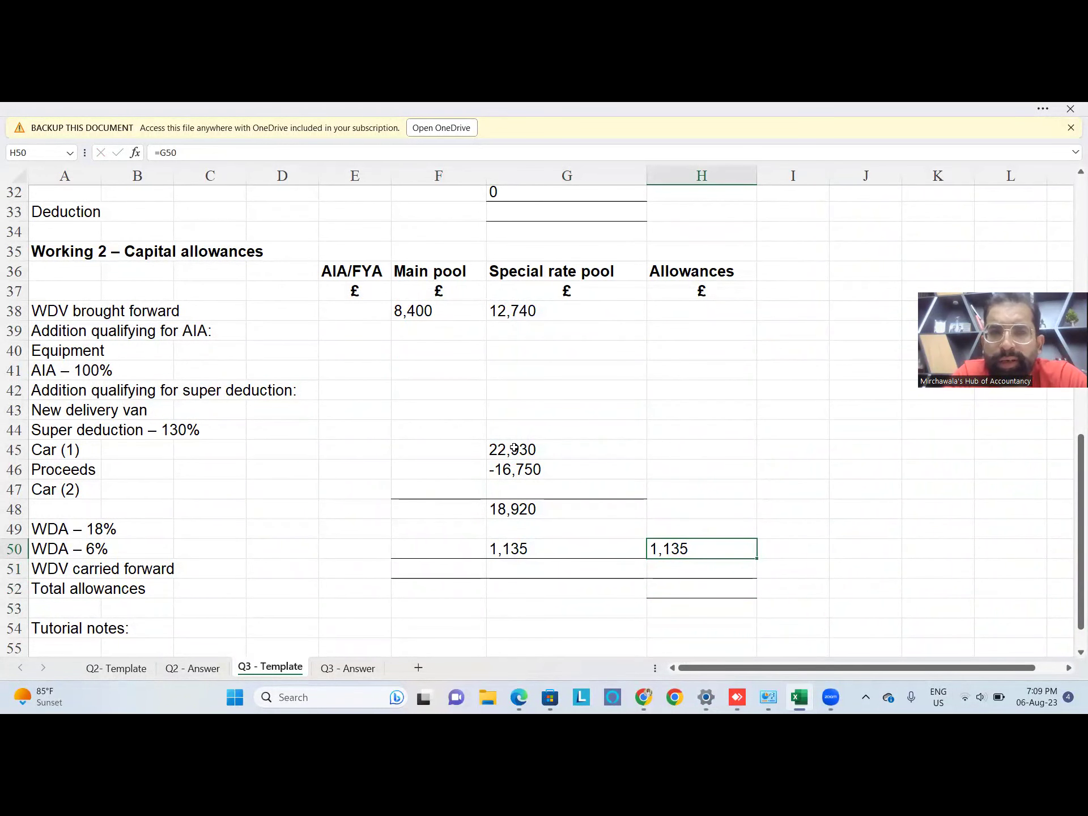
Enter 16000 as the cost of the new delivery van in the AIA/FYA column, cell E43.
key("Up")
key("Up")
key("Up")
key("Up")
key("Up")
key("Up")
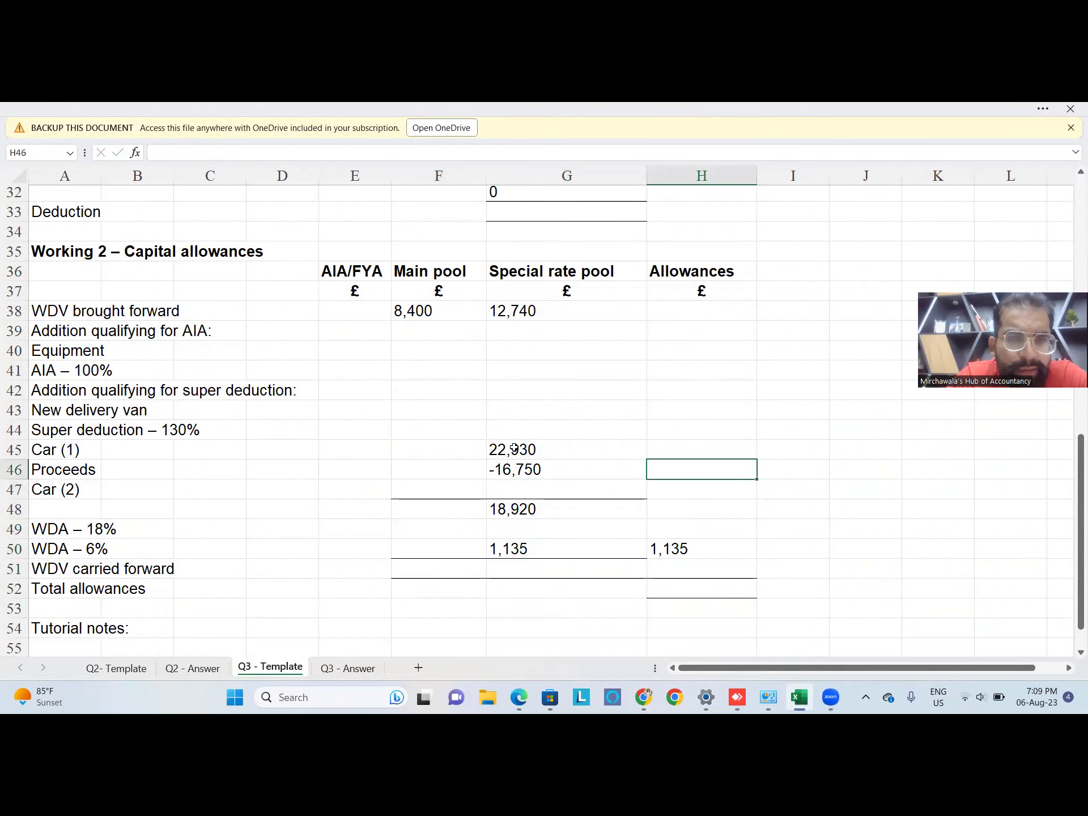
key("Left")
key("Left")
key("Up")
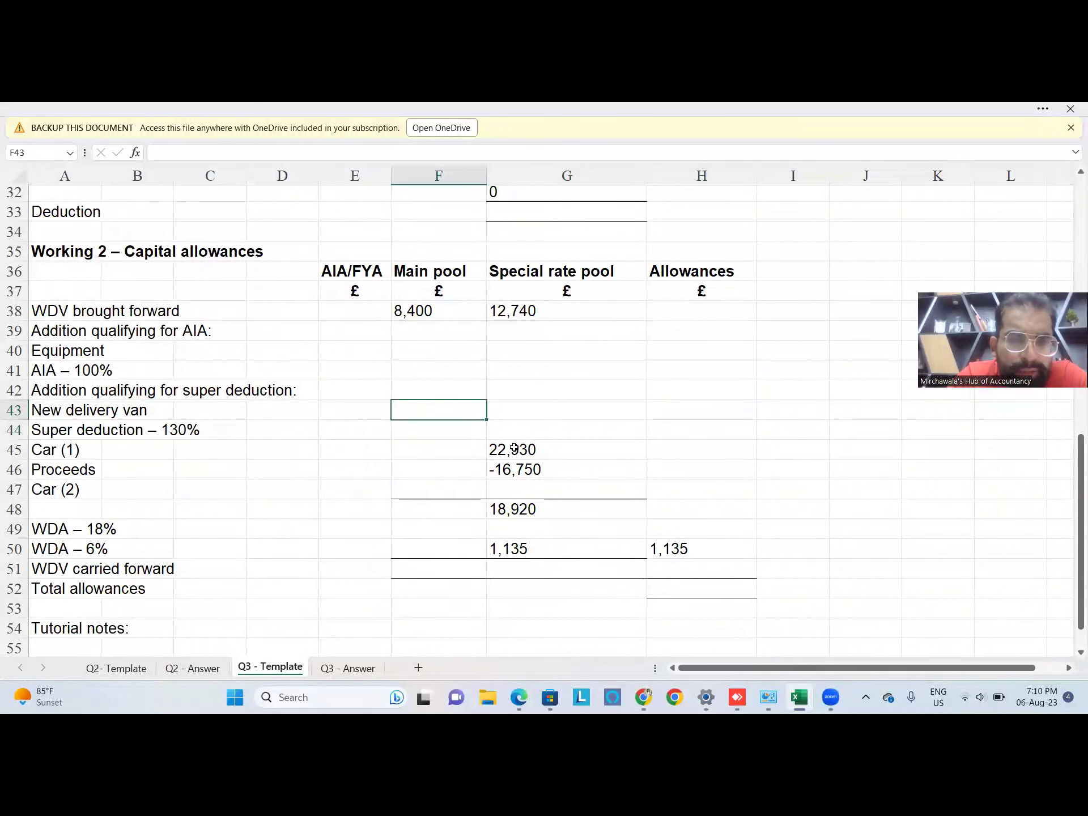
key("Left")
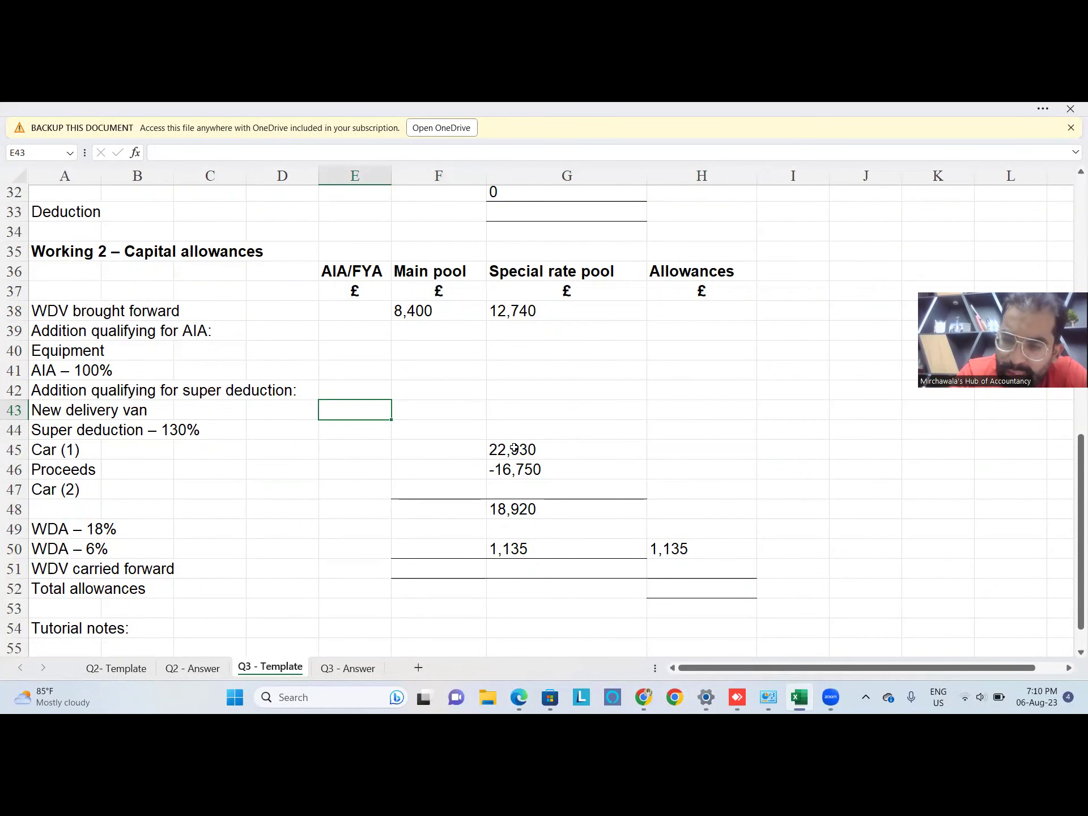
type("16000")
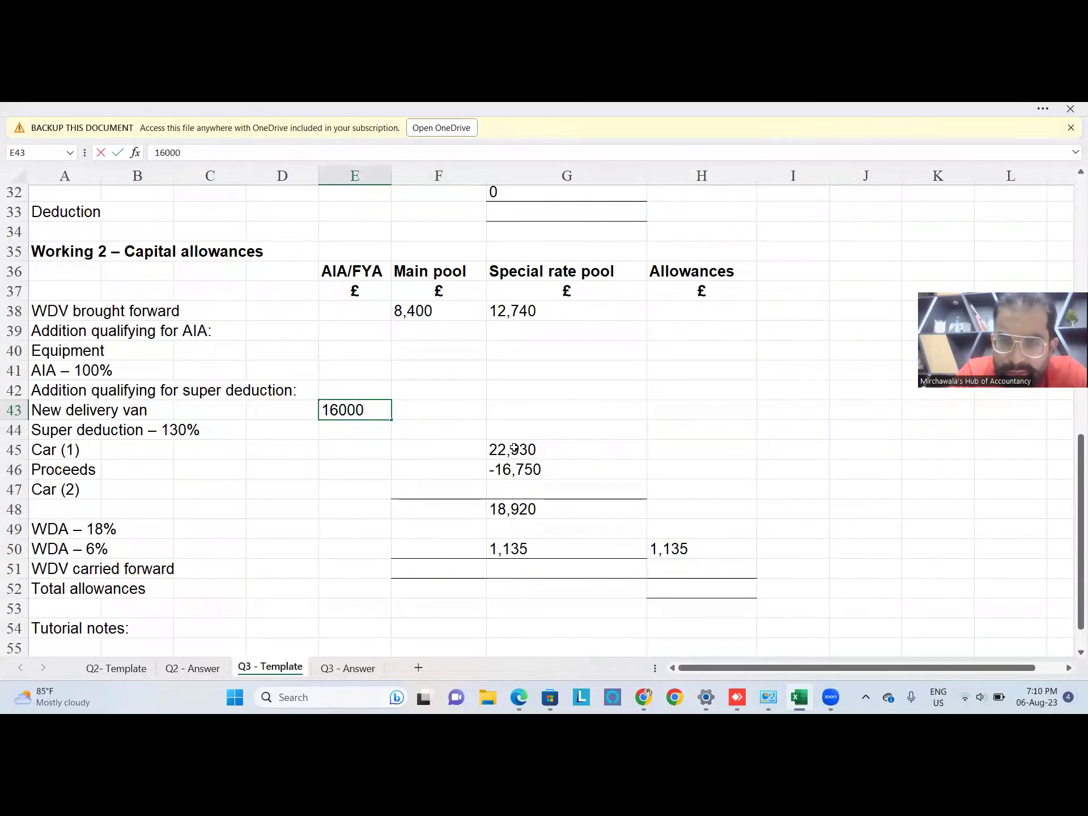
key("Return")
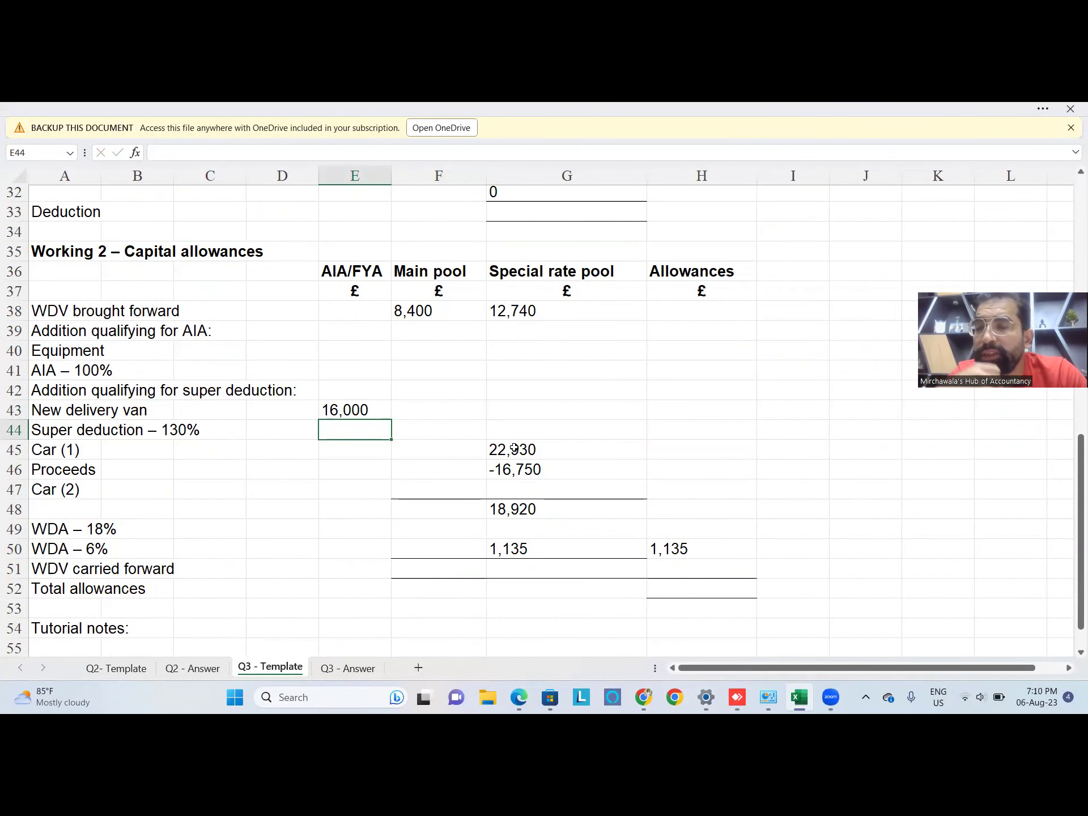
Calculate the van's 130% super deduction in E44 with =E43*1.3 and check the formula.
type("=")
key("Up")
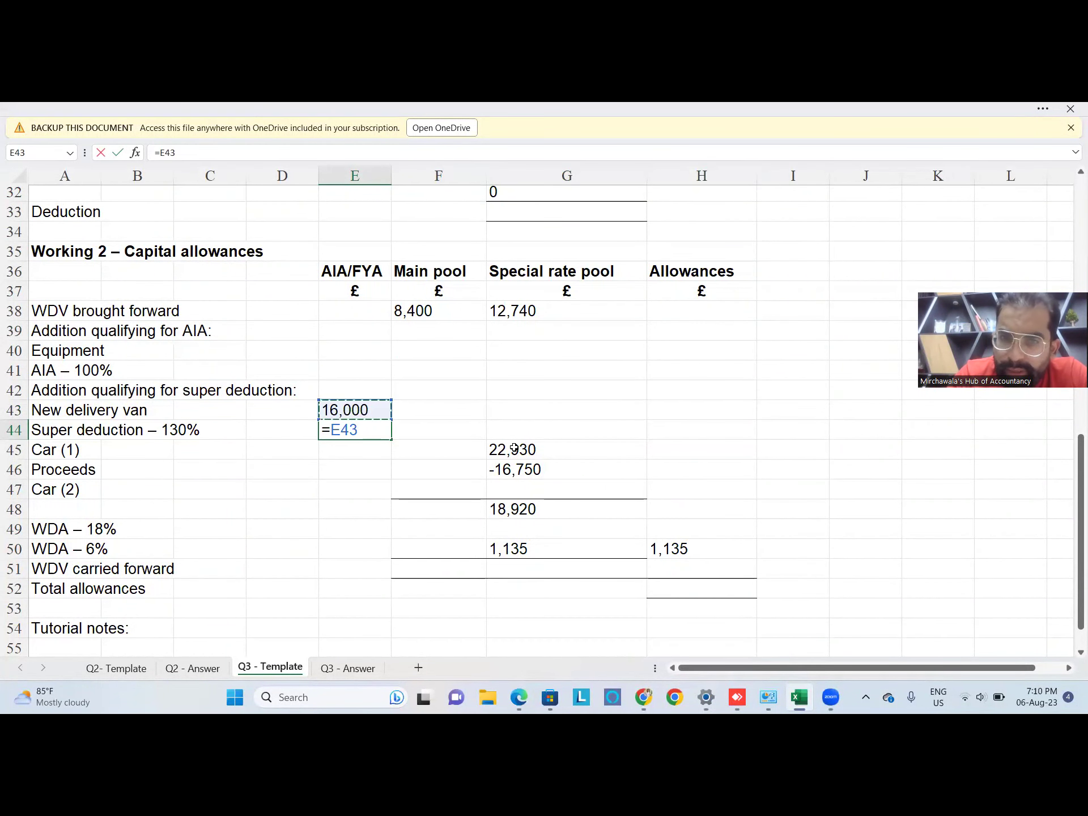
type("*1.3")
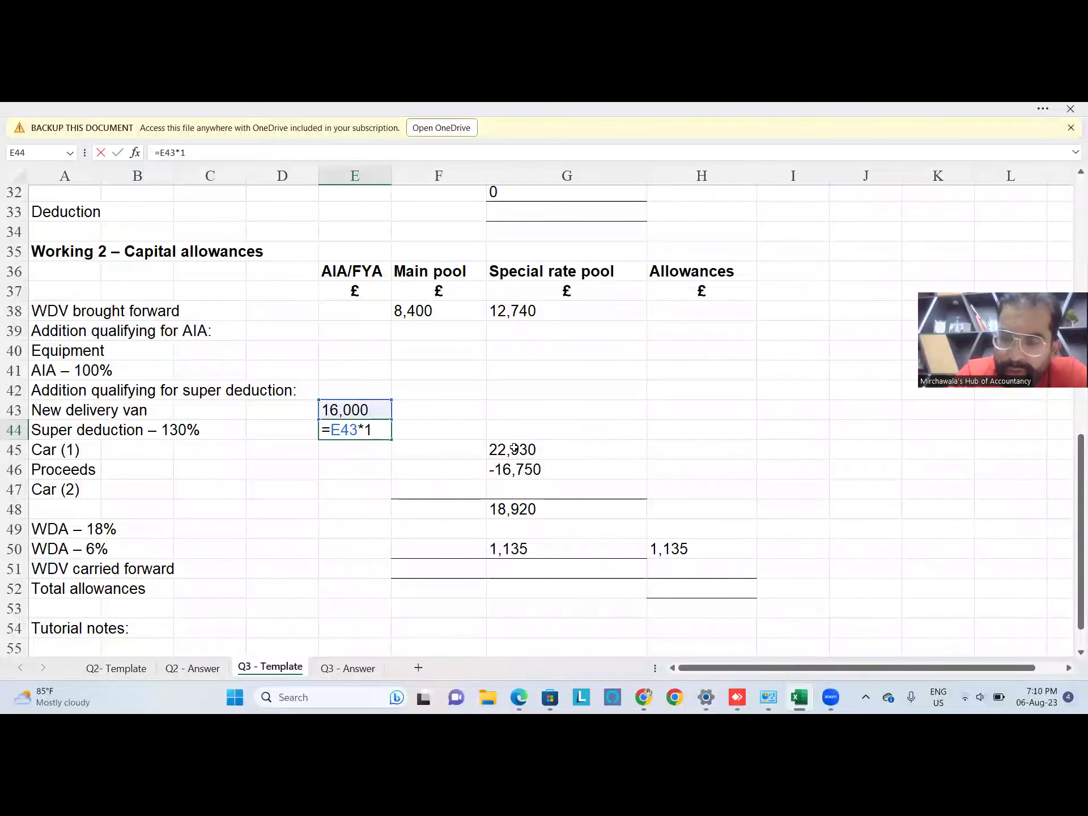
key("Return")
key("Up")
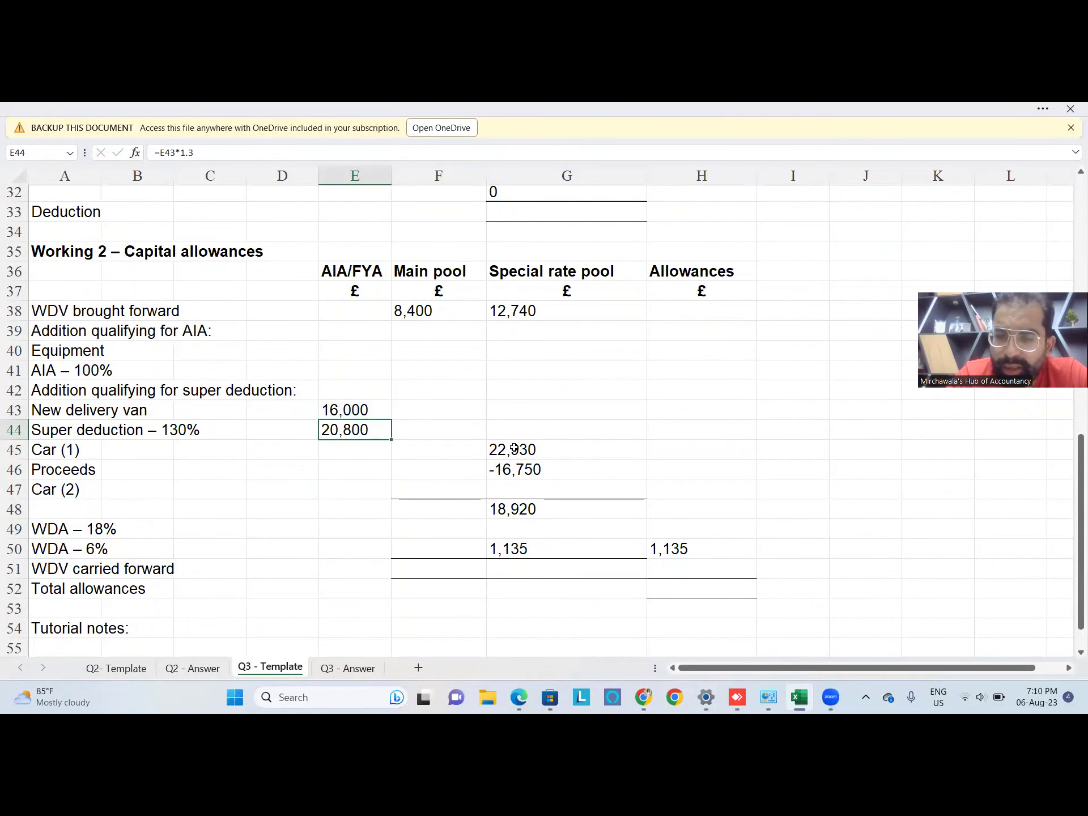
Carry the super deduction into the Allowances column by linking H44 to E44.
key("Right")
key("Right")
key("Right")
type("=")
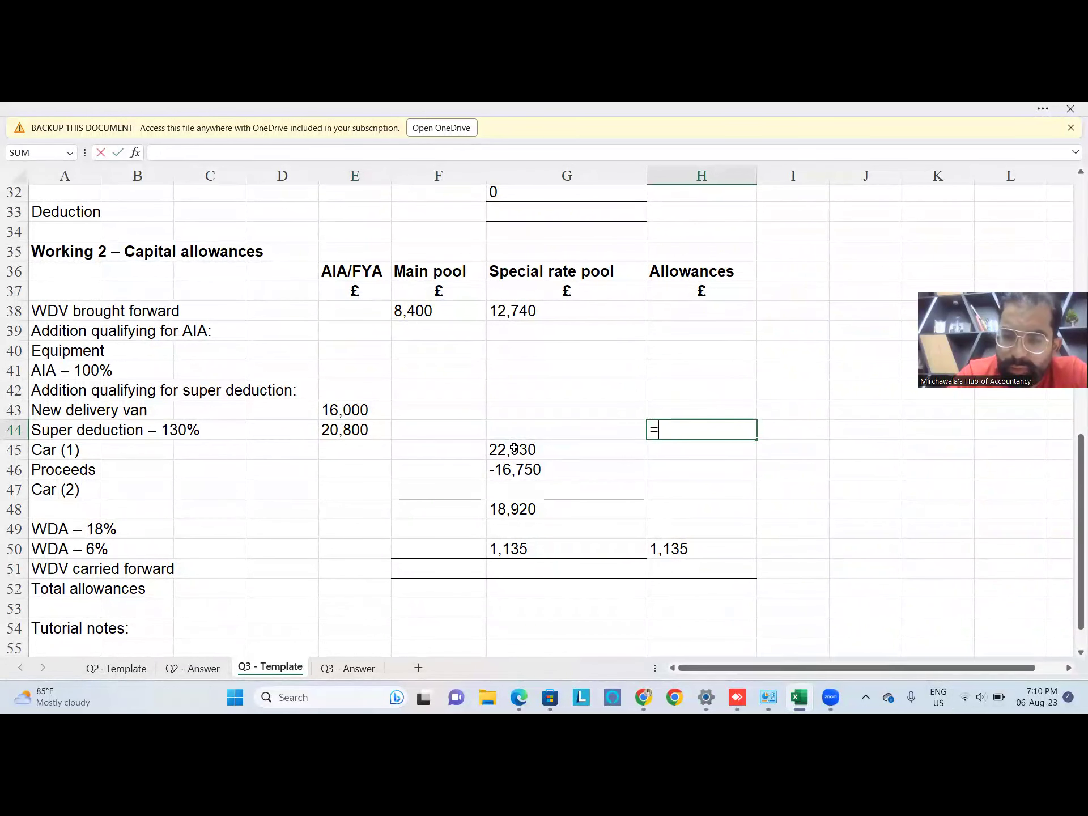
key("Left")
key("Left")
key("Left")
key("Return")
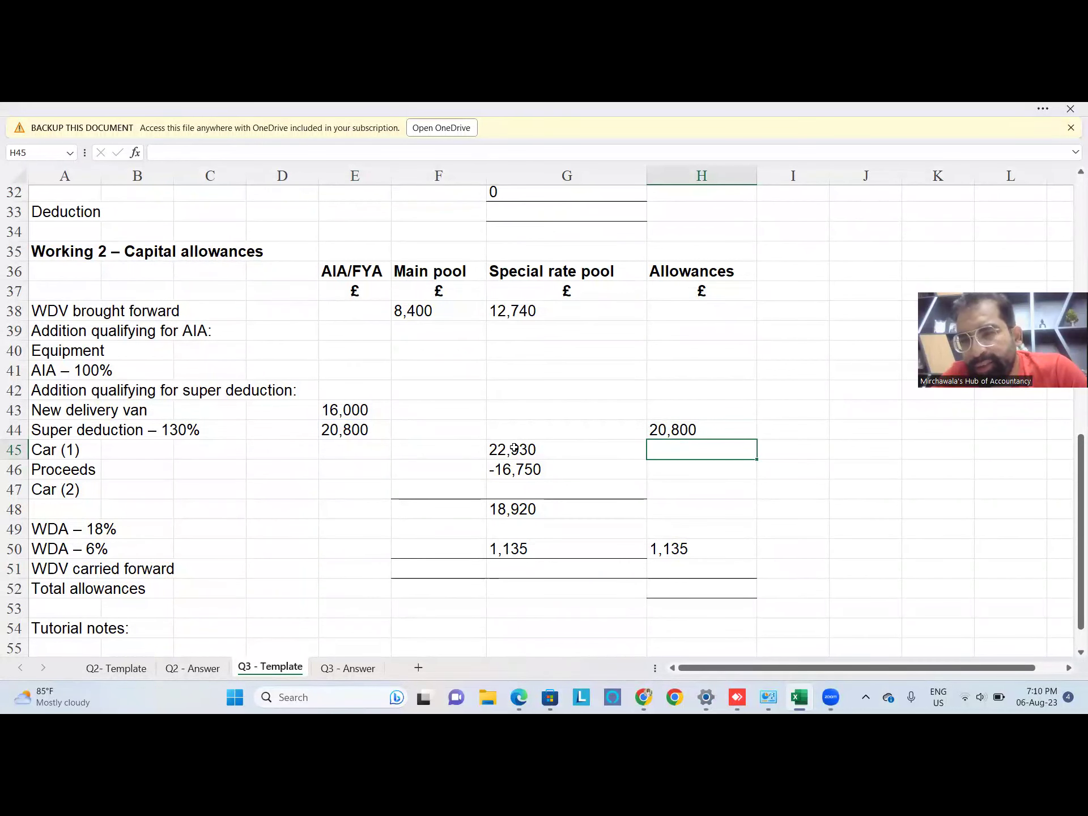
Enter 52112 as the equipment addition in the AIA/FYA column, cell E40.
key("Up")
key("Up")
key("Left")
key("Left")
key("Up")
key("Up")
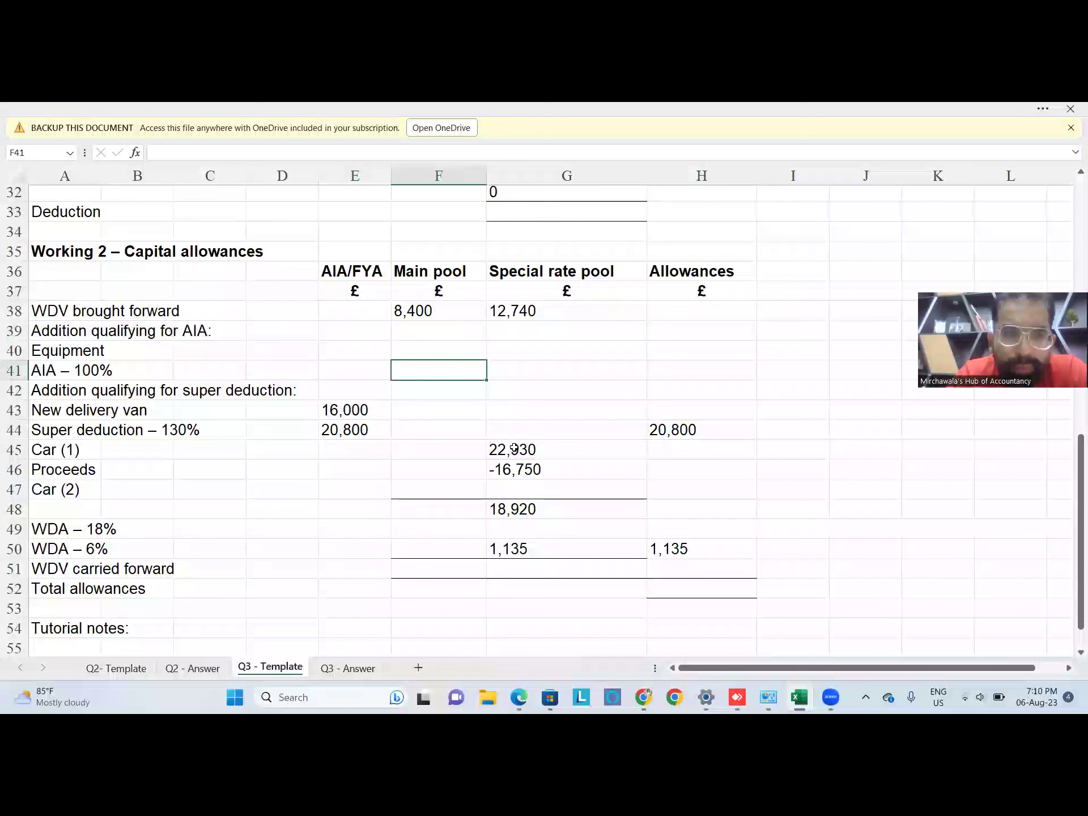
key("Left")
key("Up")
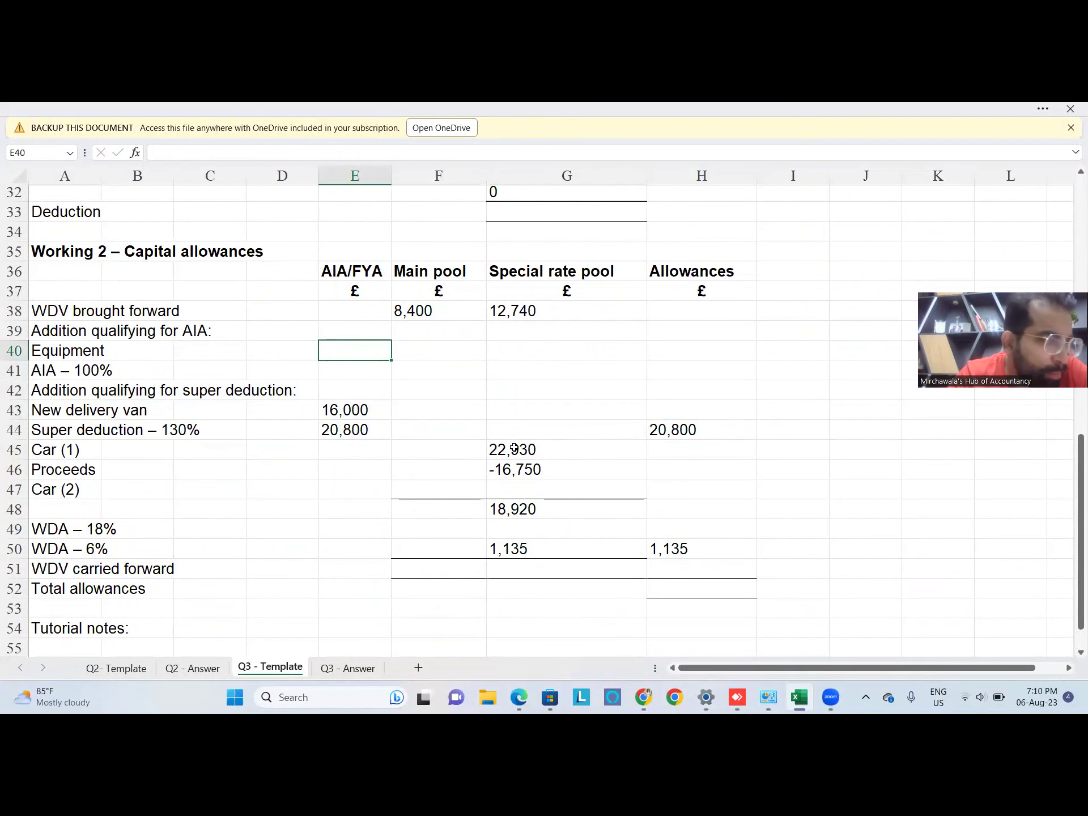
type("4")
key("BackSpace")
type("52112")
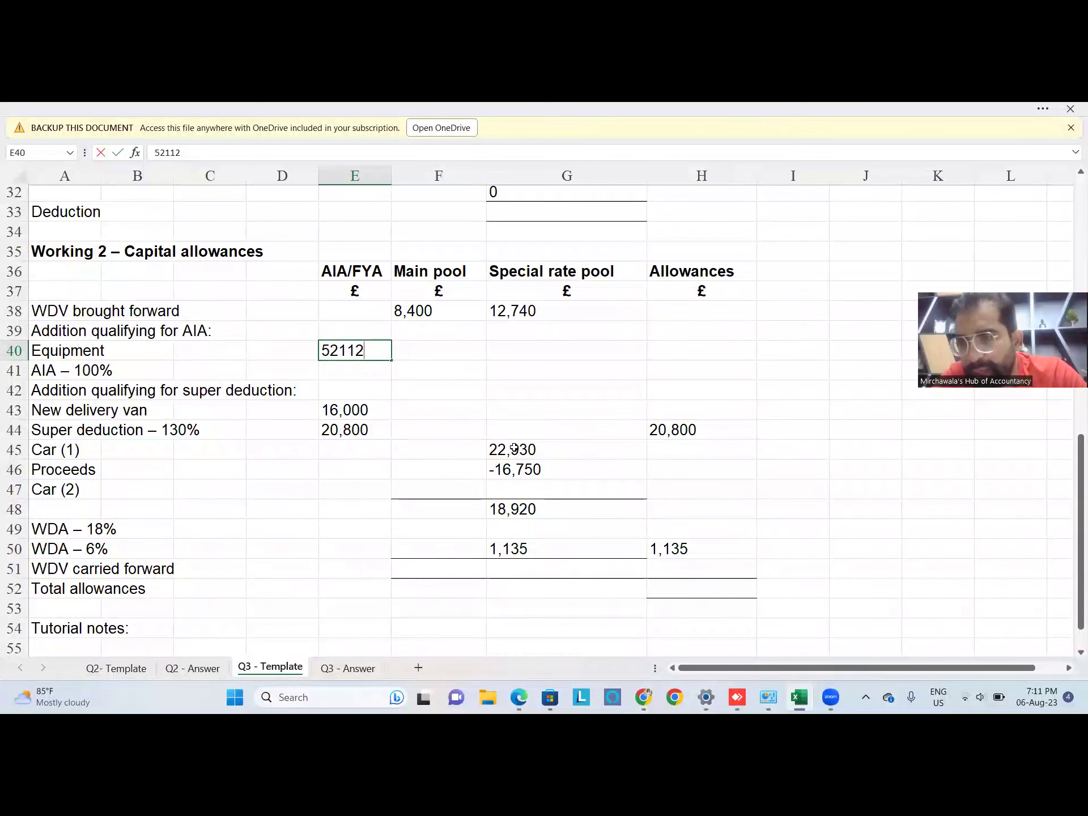
key("Return")
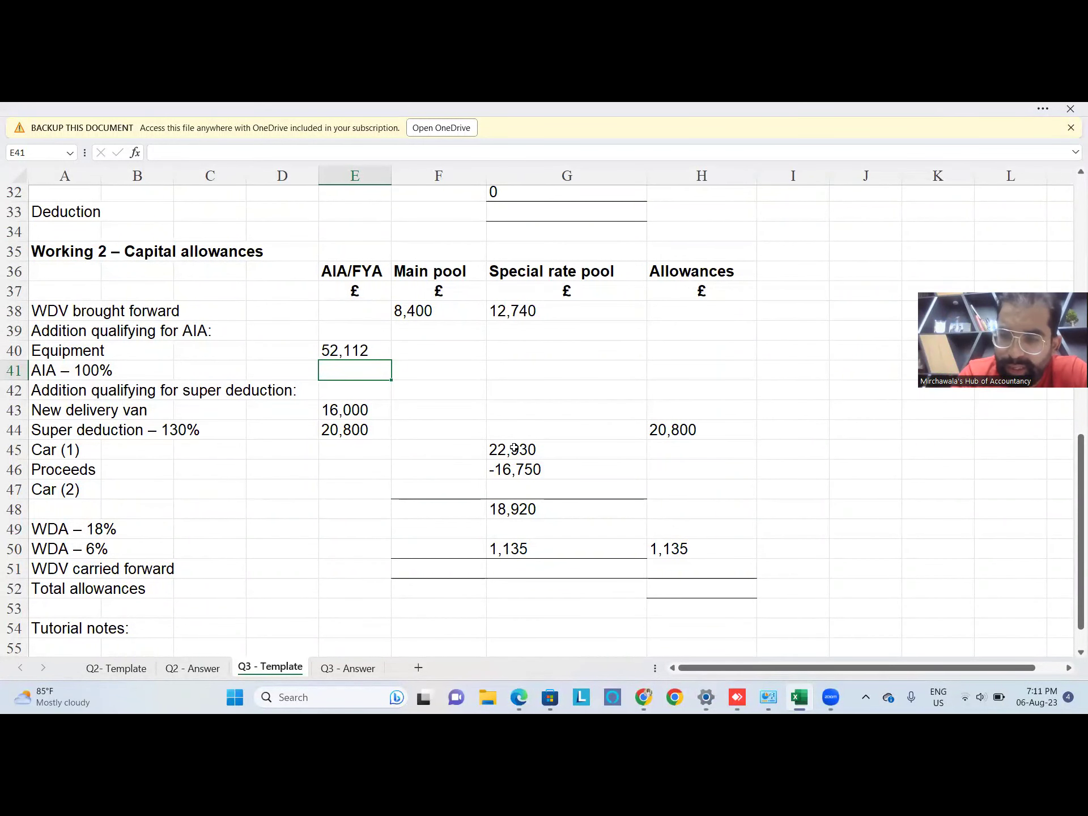
Enter the 100% AIA in E41 as the formula =(52112).
type("=")
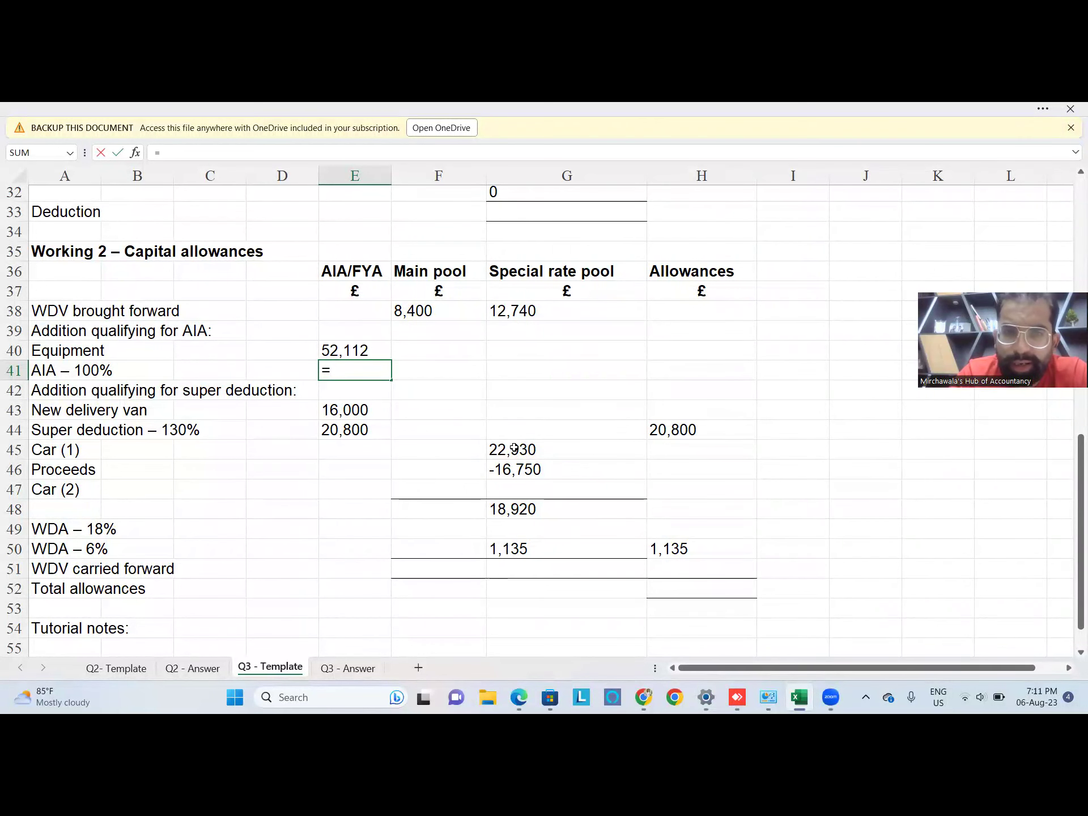
type("(52")
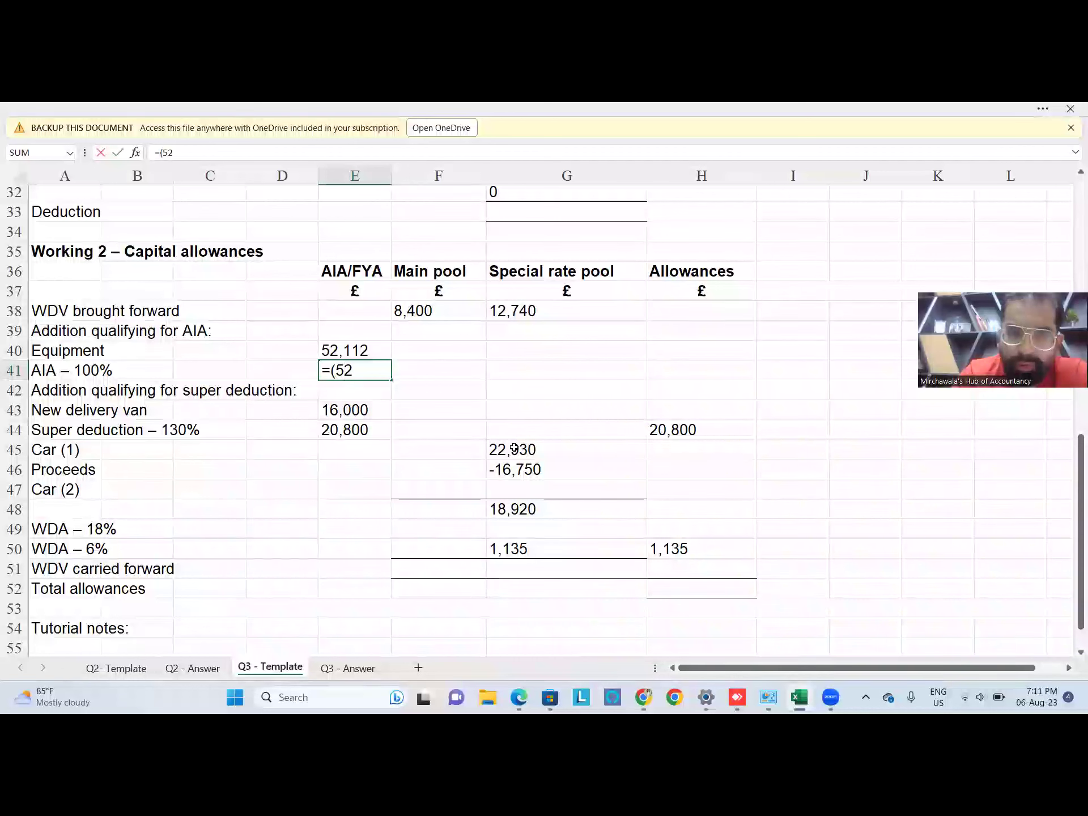
type("112")
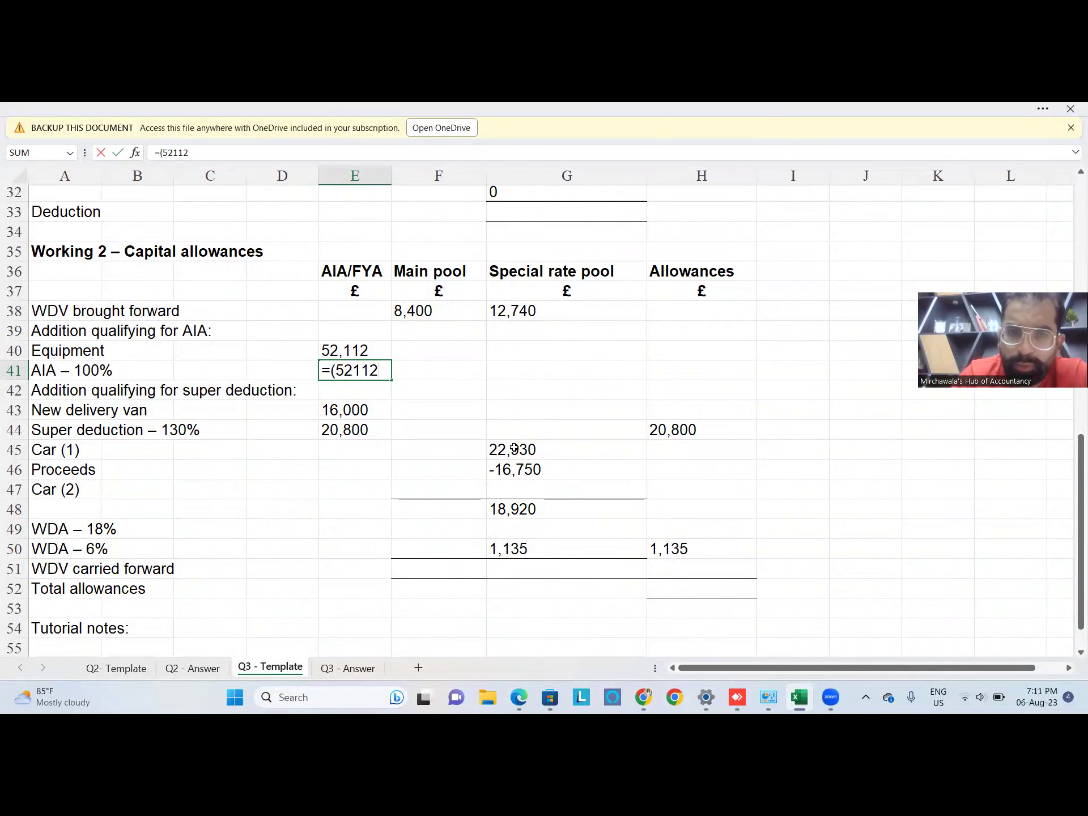
type(")")
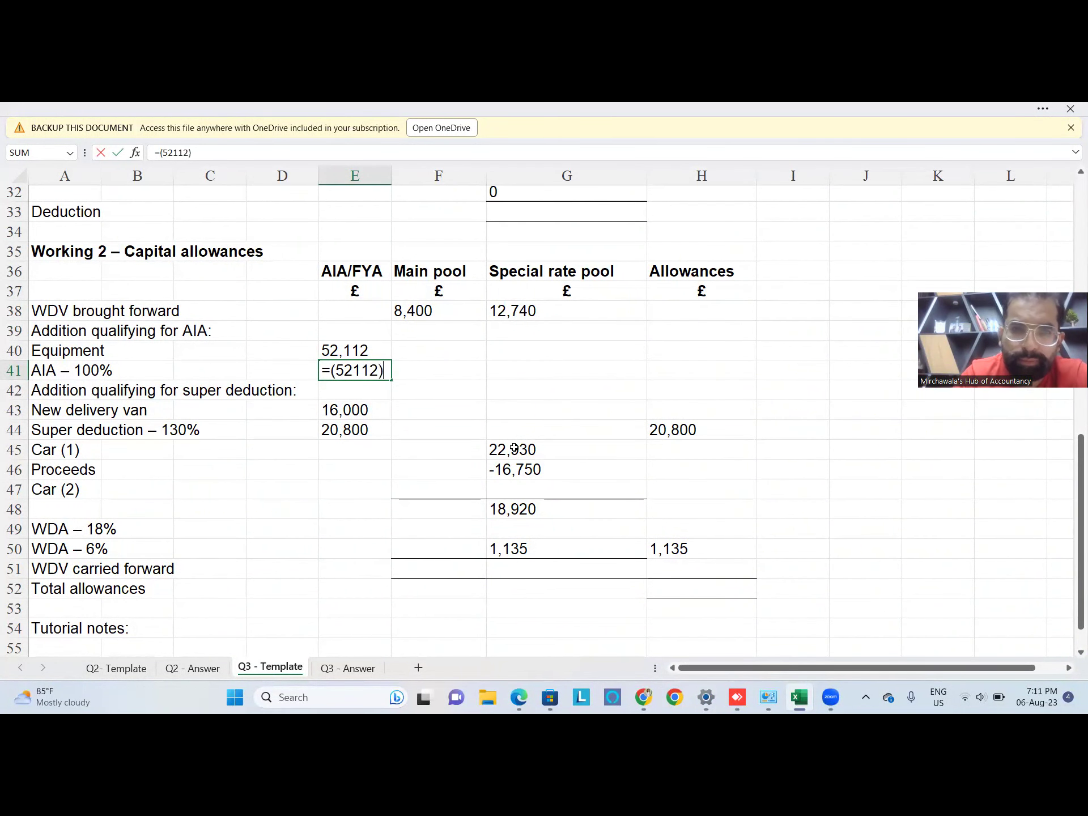
key("Return")
Link the AIA row of the Allowances column, H41, to E41.
key("Up")
key("Right")
key("Right")
key("Right")
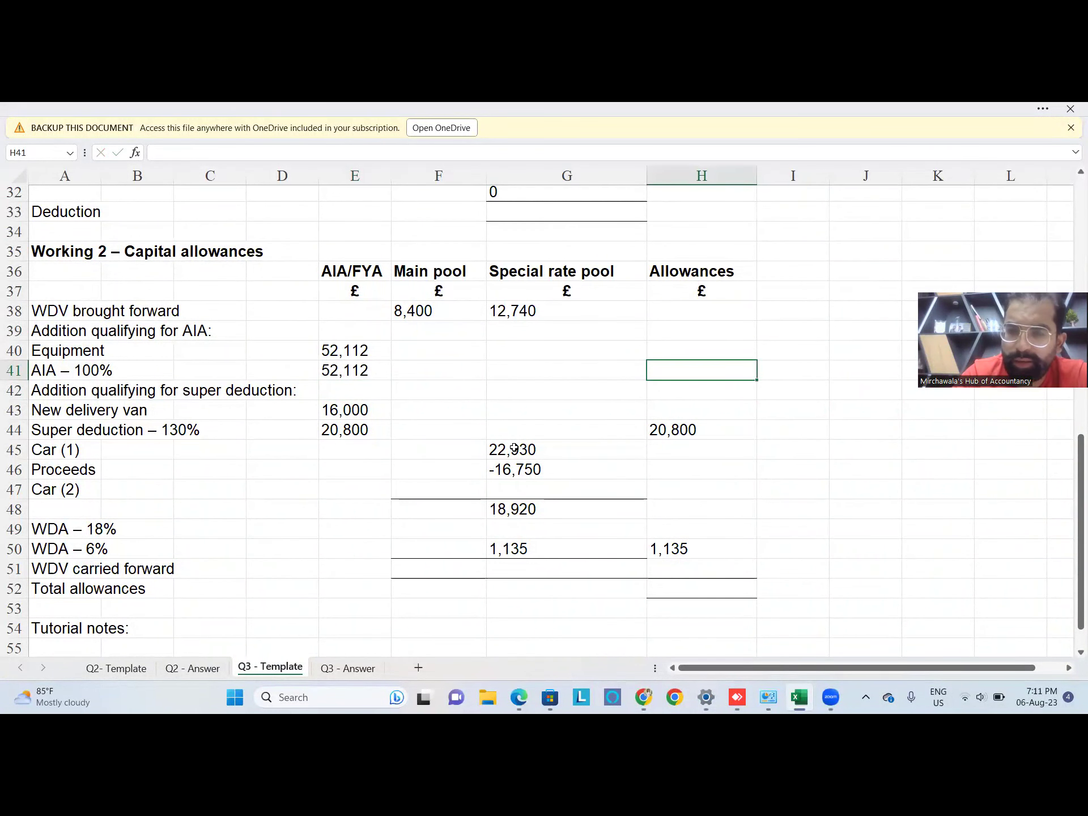
type("=")
key("Left")
key("Left")
key("Left")
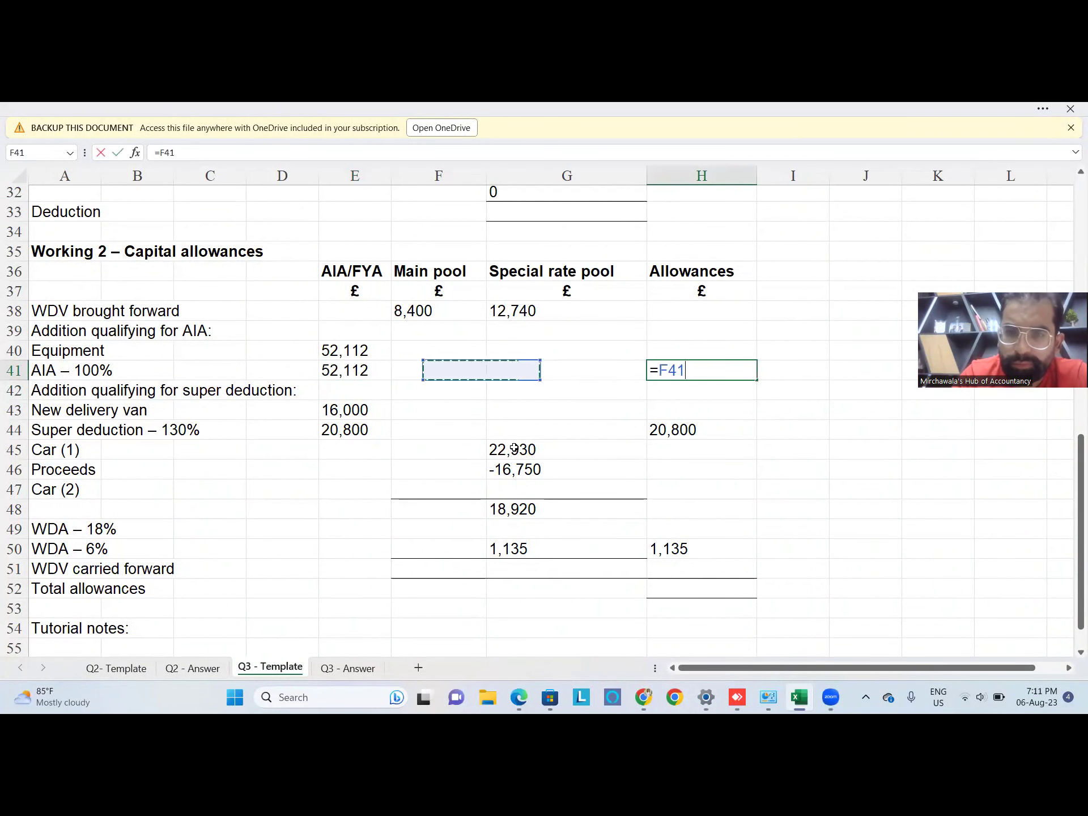
key("Return")
Replace the AIA formula in E41 with the bracketed negative amount (52112).
key("Up")
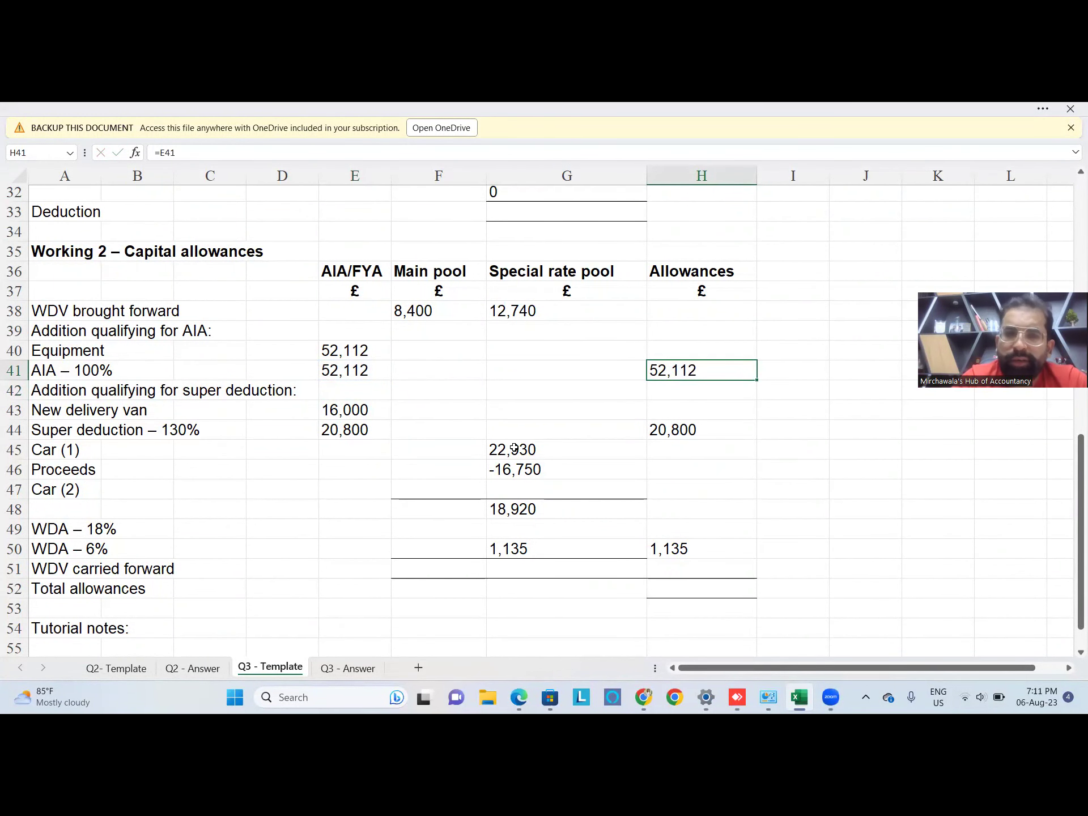
key("Left")
key("Left")
key("Left")
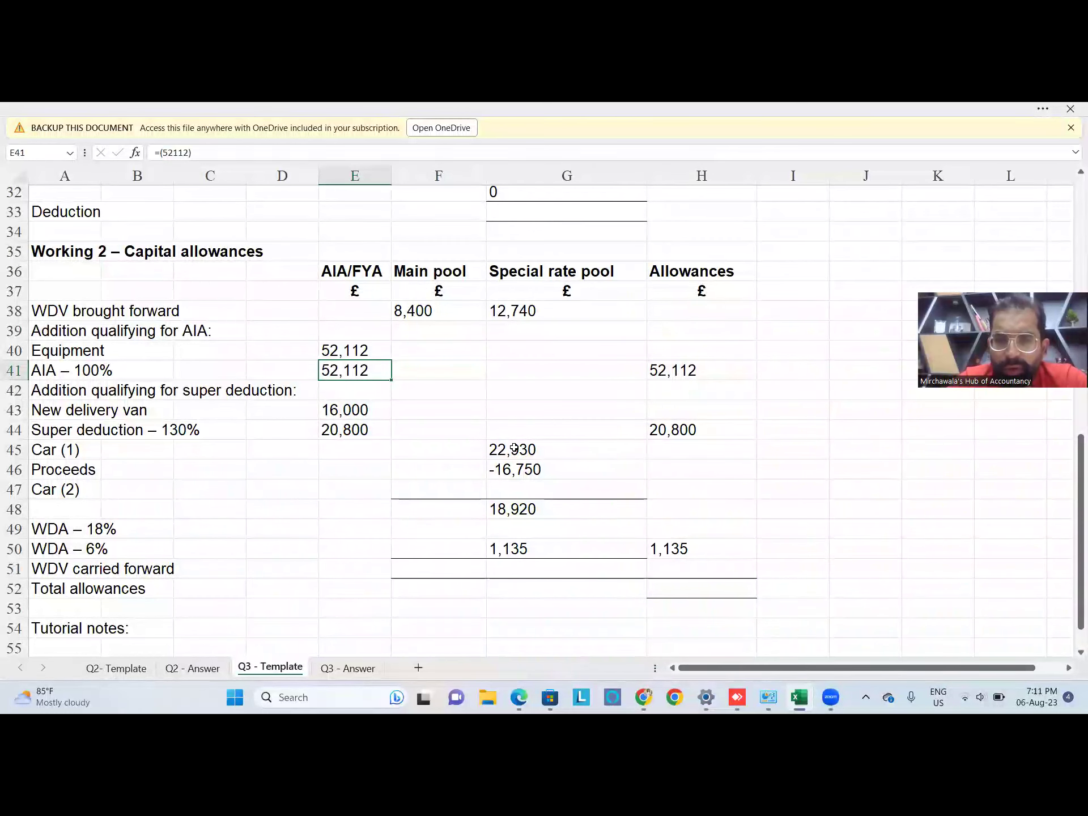
key("BackSpace")
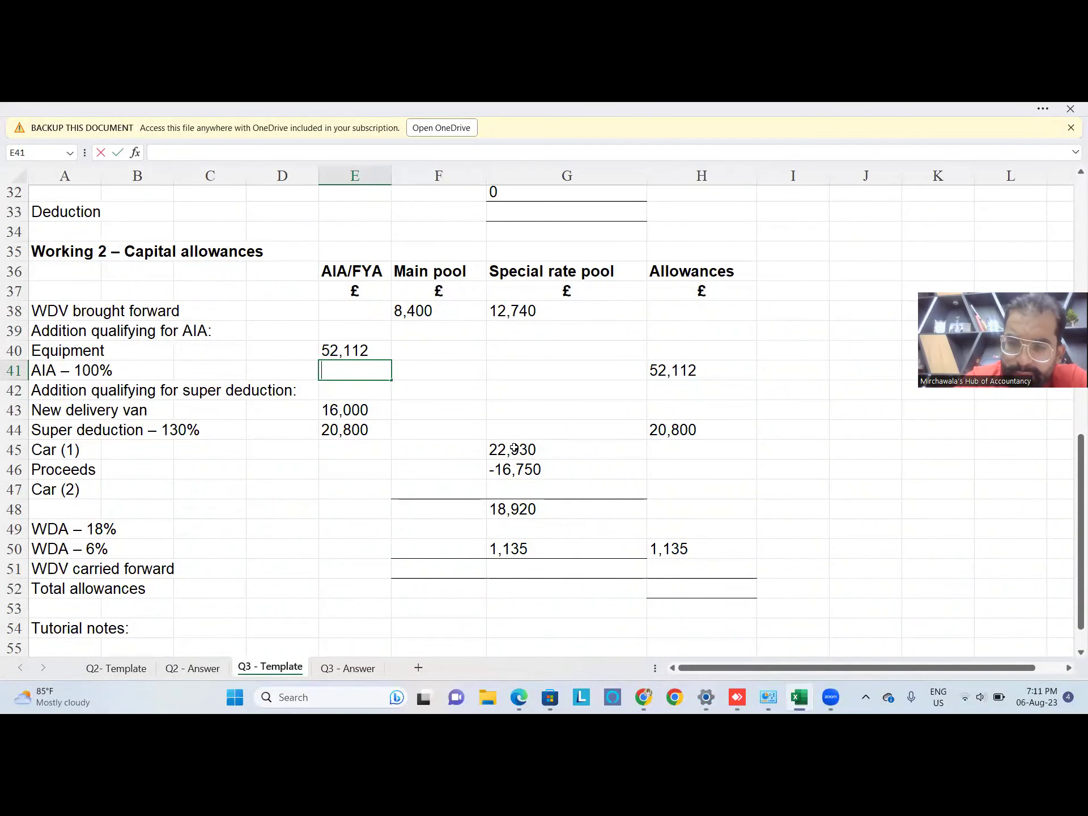
type("(5211")
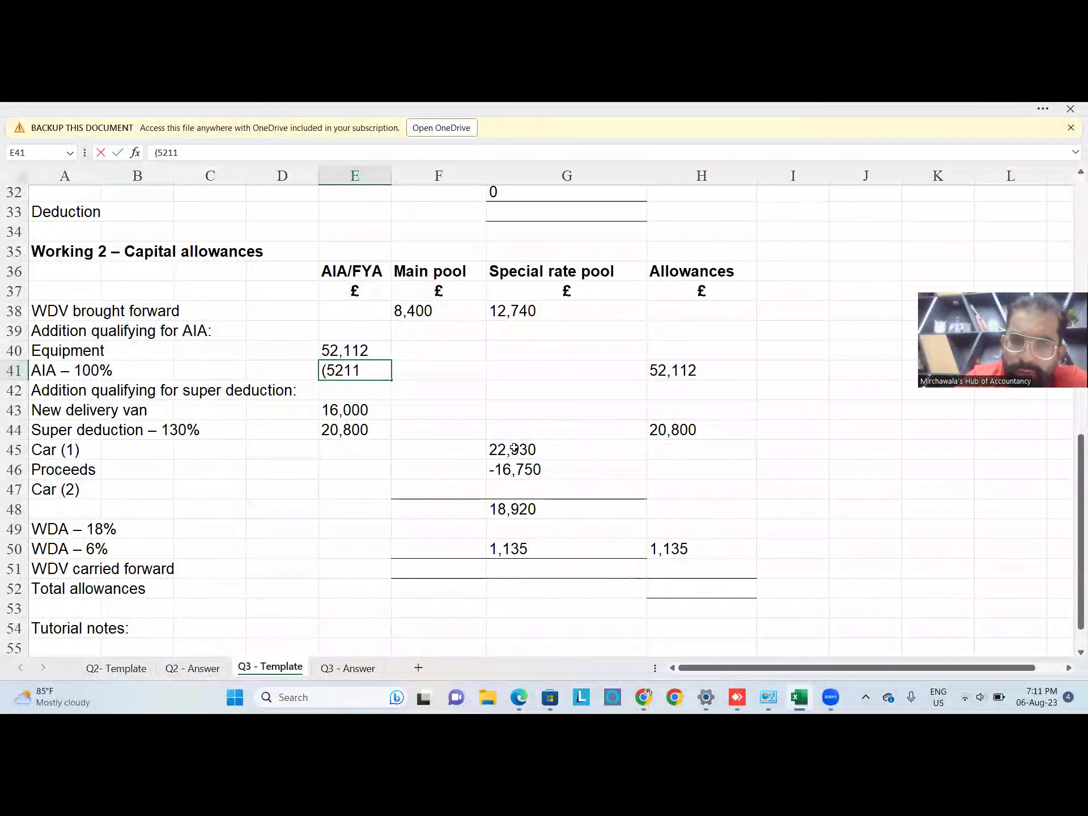
type("2)")
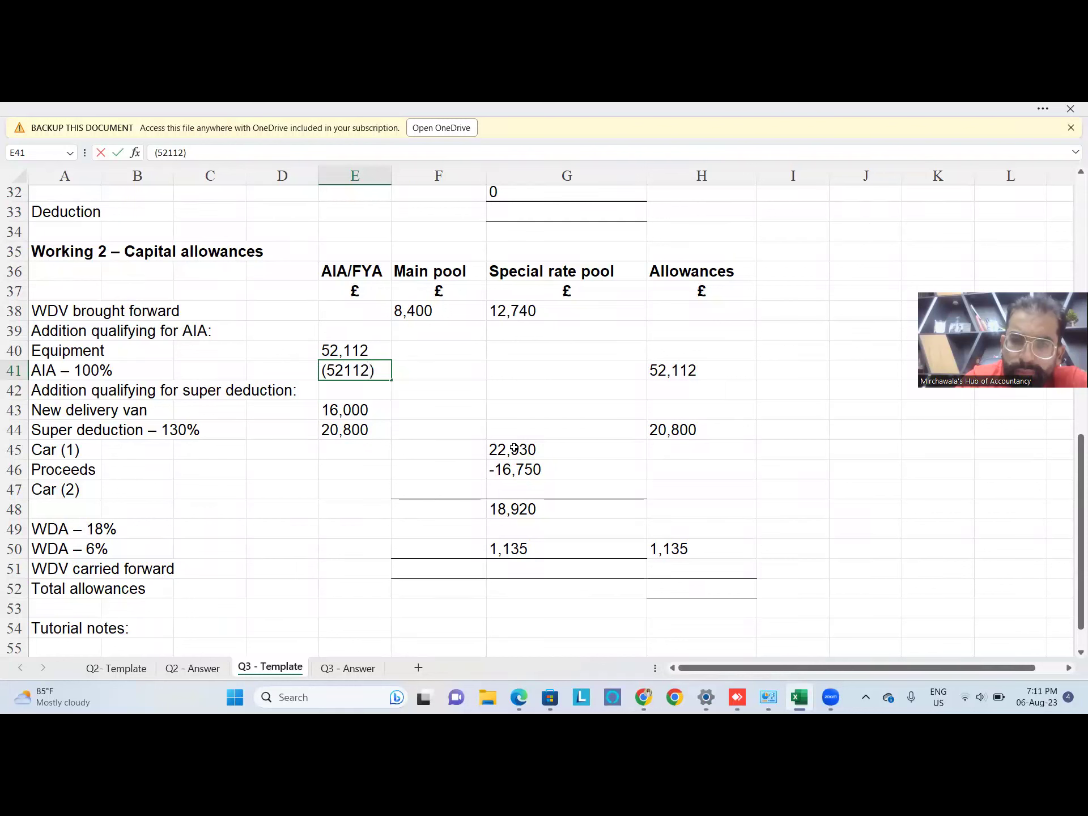
key("Return")
Replace the AIA allowance formula in H41 with the negative of E41, =-E41.
key("Up")
key("Right")
key("Right")
key("Right")
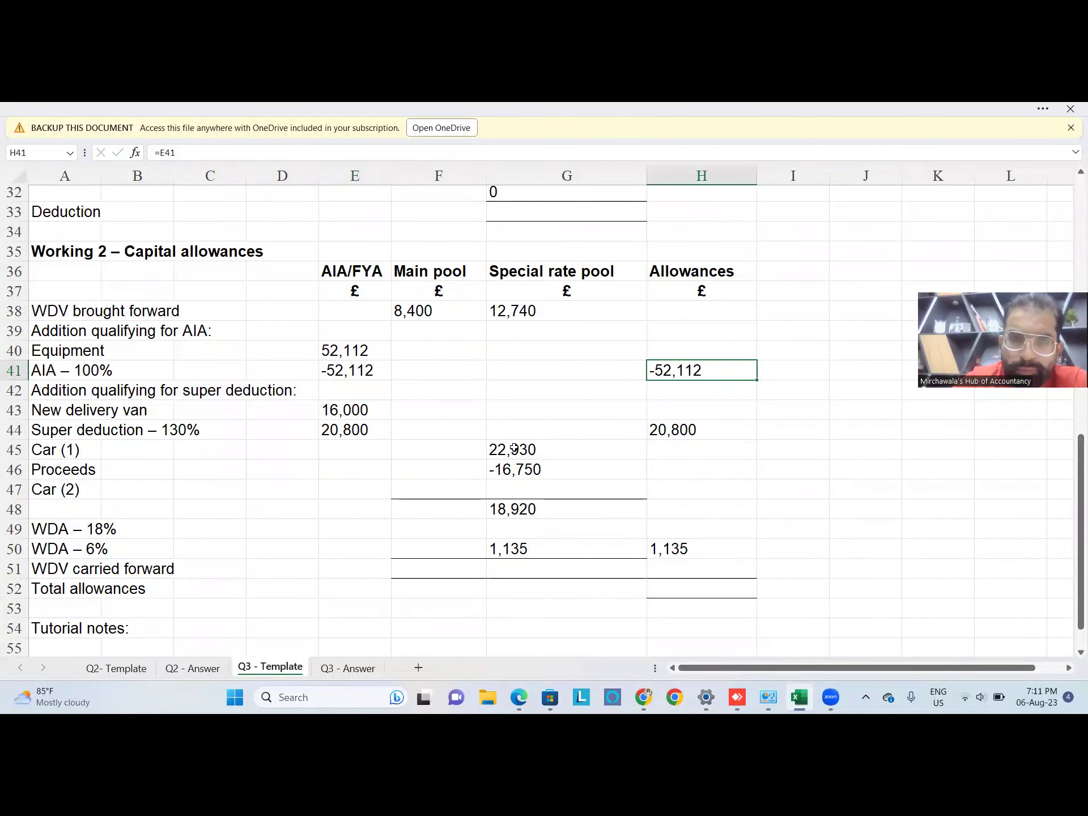
double_click(702, 367)
key("BackSpace")
key("BackSpace")
key("BackSpace")
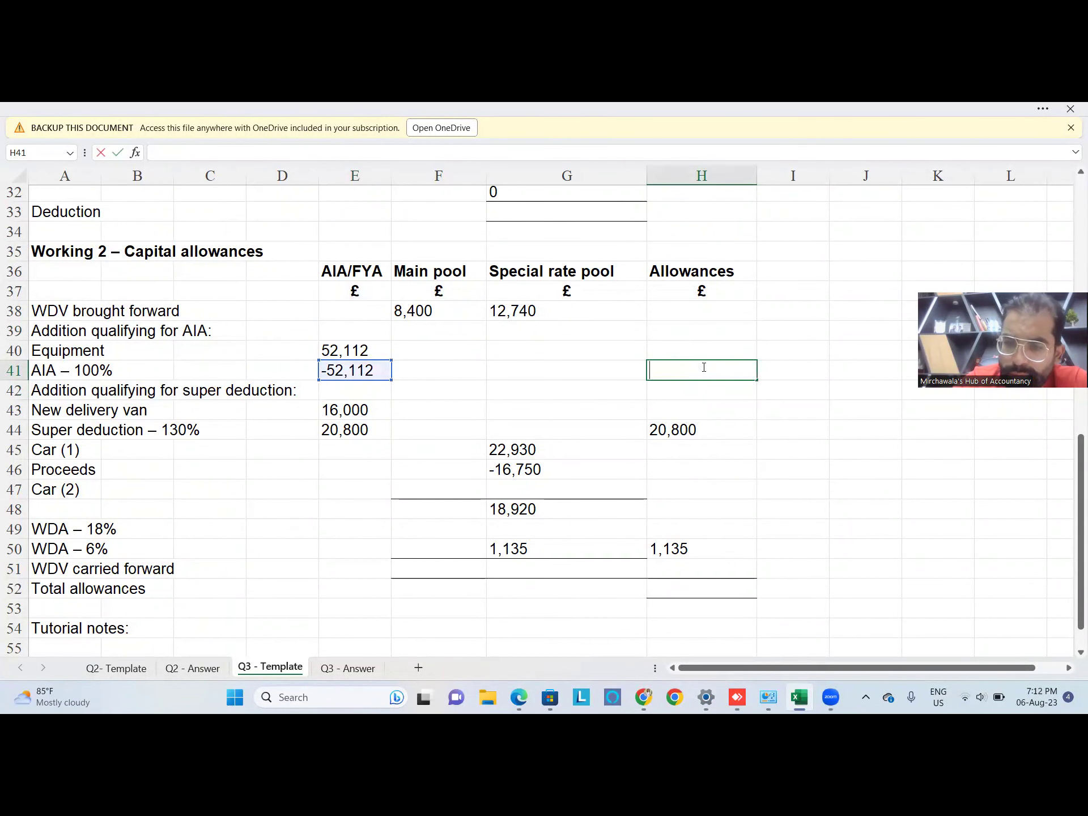
type("-")
key("Left")
key("Left")
key("Left")
key("Return")
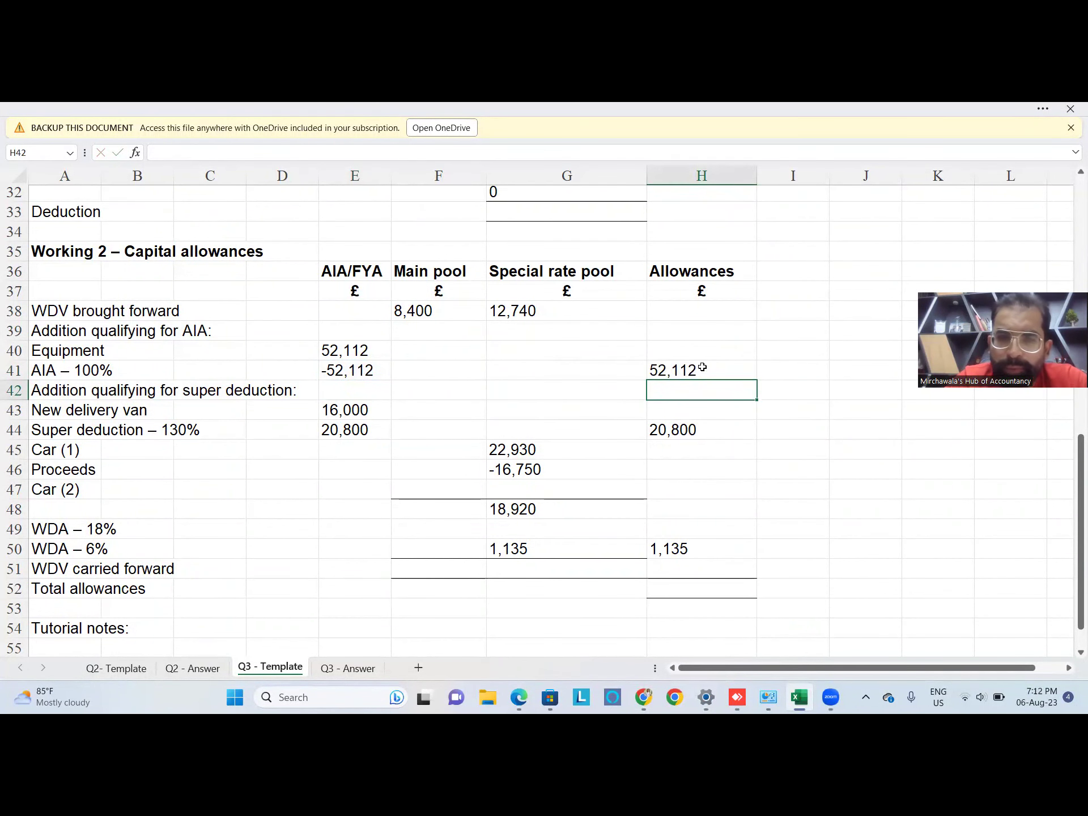
Enter 26470 as the Car (2) addition in the Main pool column, cell F47.
key("Left")
key("Left")
key("Left")
key("Up")
key("Down")
key("Down")
key("Down")
key("Down")
key("Down")
key("Right")
key("Down")
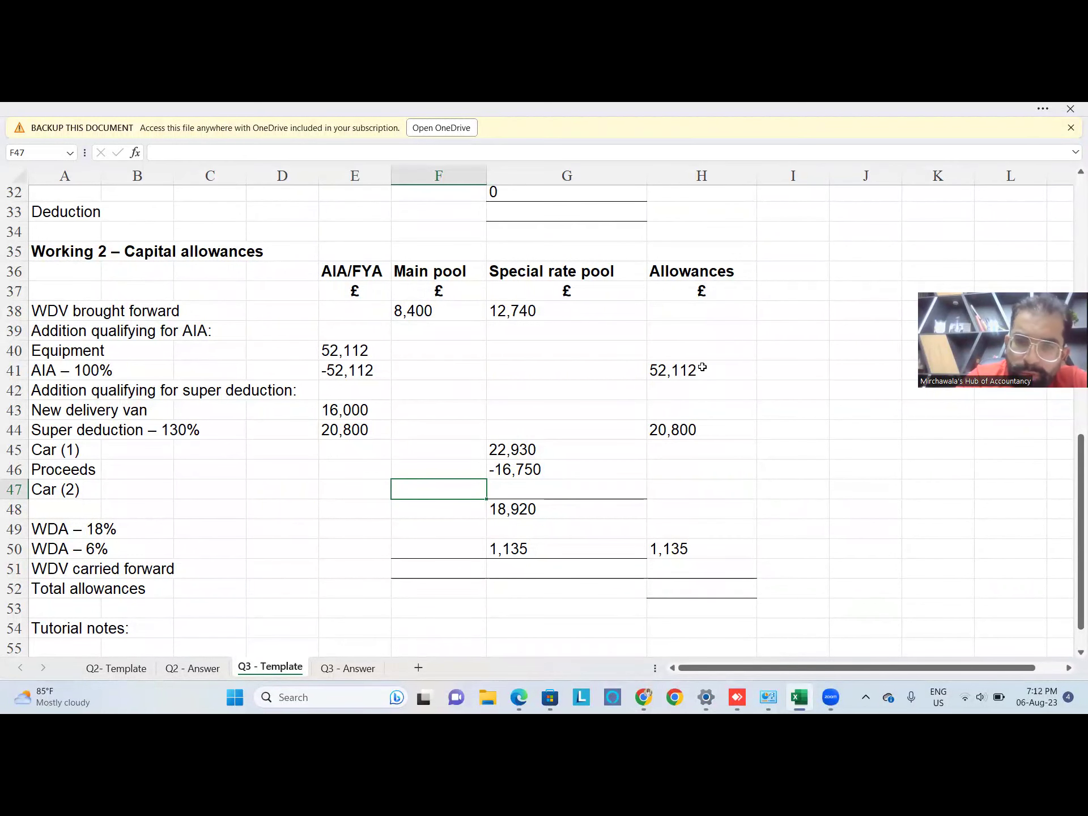
type("26470")
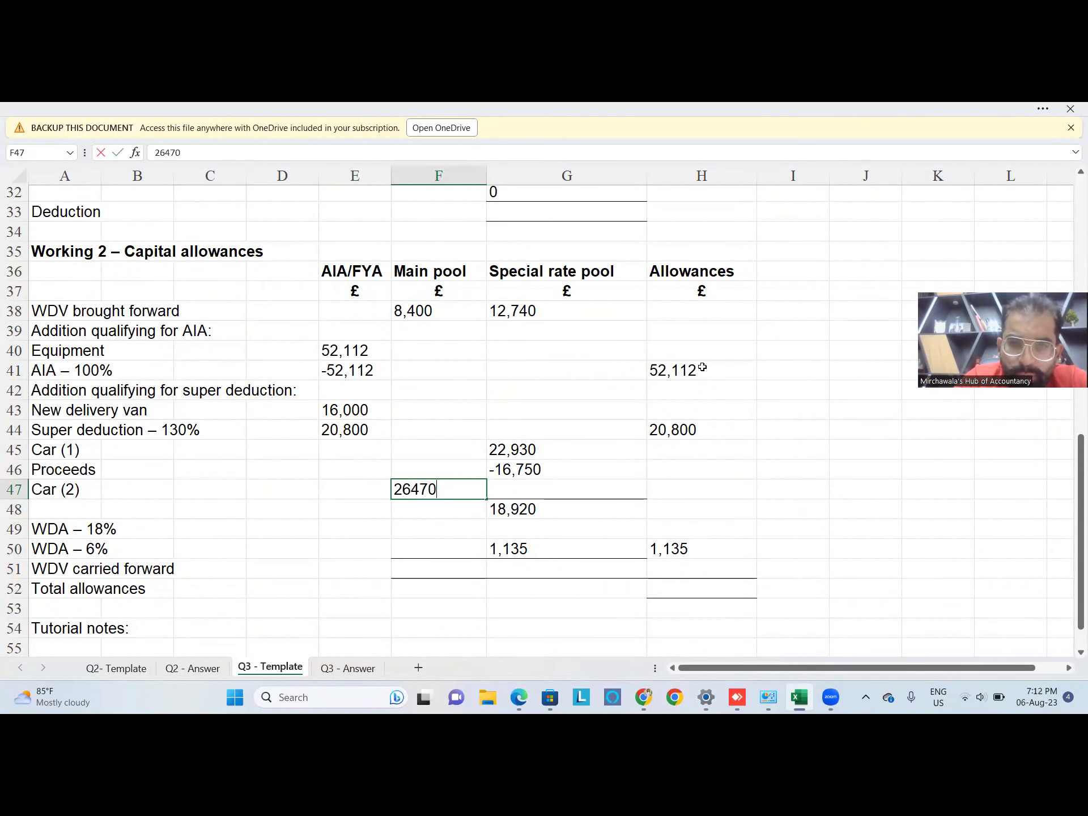
key("Return")
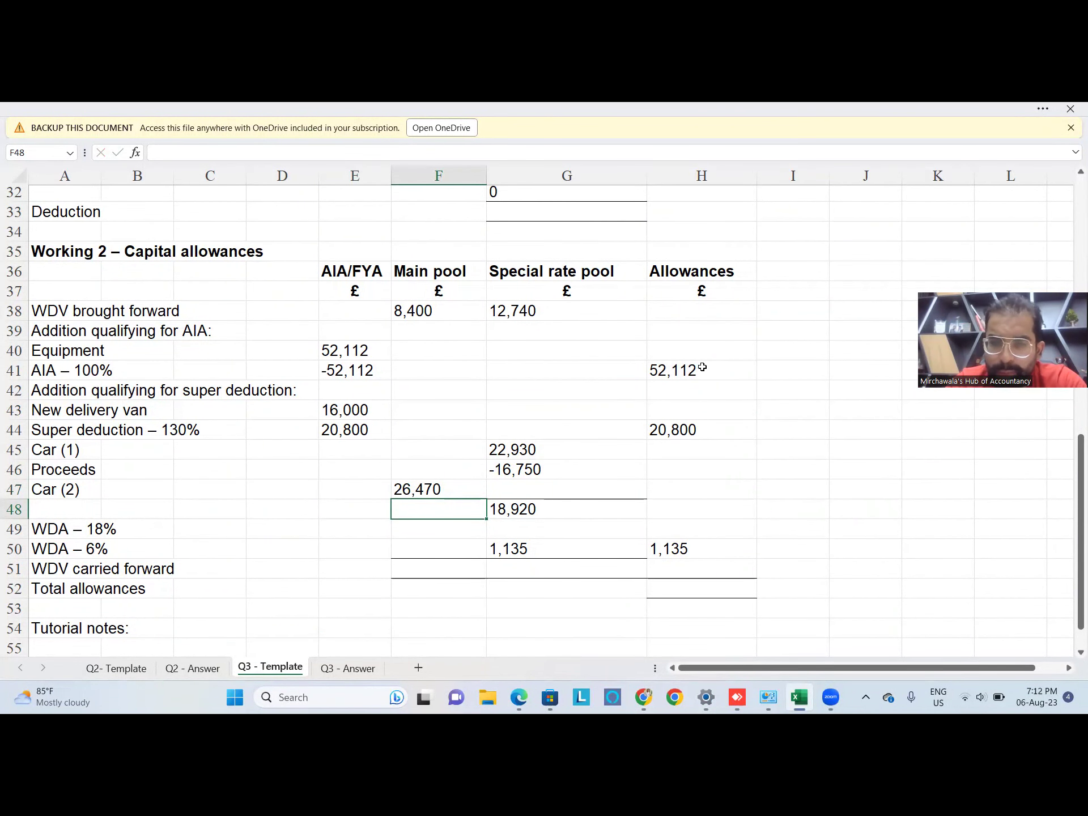
Total the main pool in F48 with =SUM(F38:F47).
type("=SUM(")
key("Up")
key("Up")
key("Up")
key("Up")
key("Up")
key("Up")
key("Up")
key("Up")
key("Up")
key("Up")
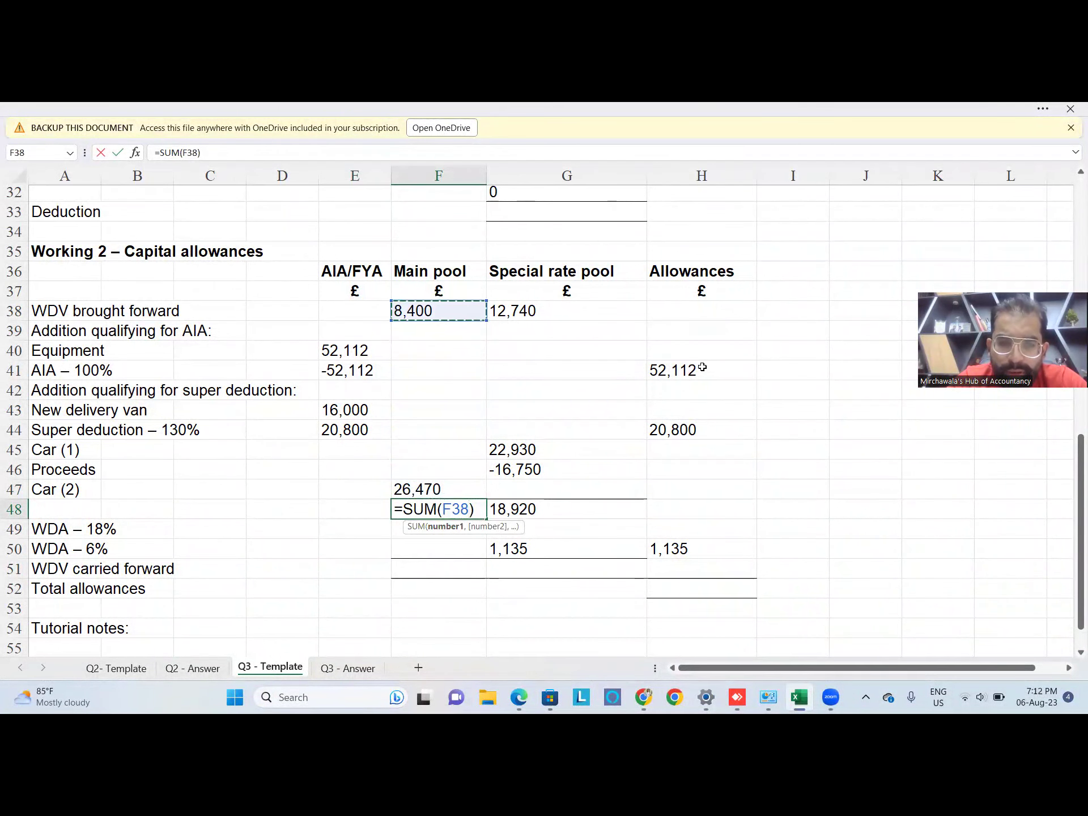
key("shift+Down")
key("shift+Down")
key("shift+Down")
key("shift+Down")
key("shift+Down")
key("shift+Down")
key("shift+Down")
key("shift+Down")
key("shift+Down")
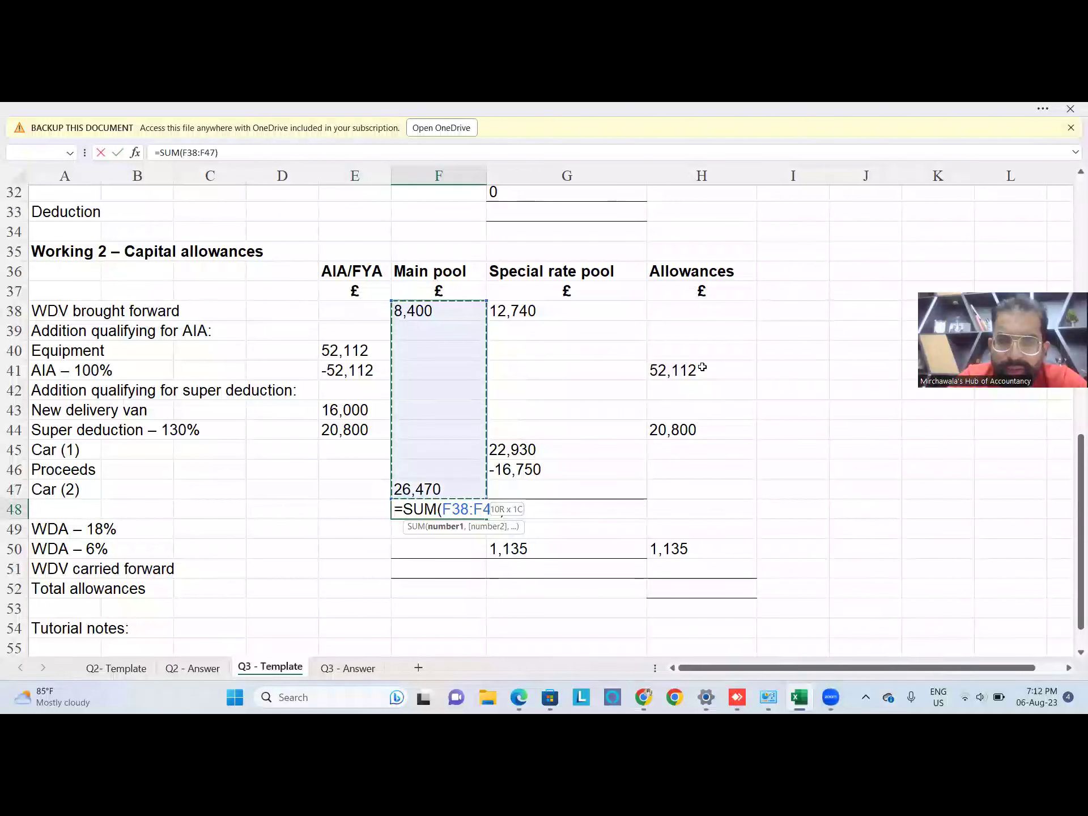
key("Return")
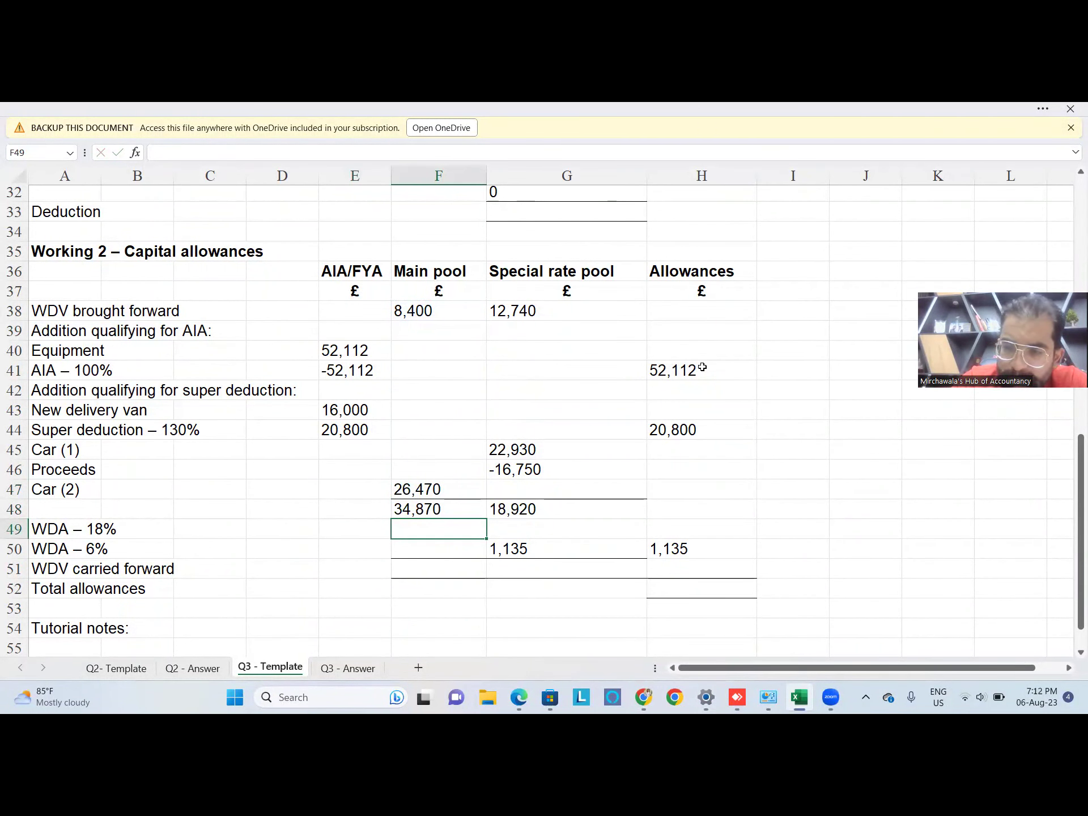
Calculate the 18% writing down allowance for the main pool in F49 as =F48*.18.
type("=")
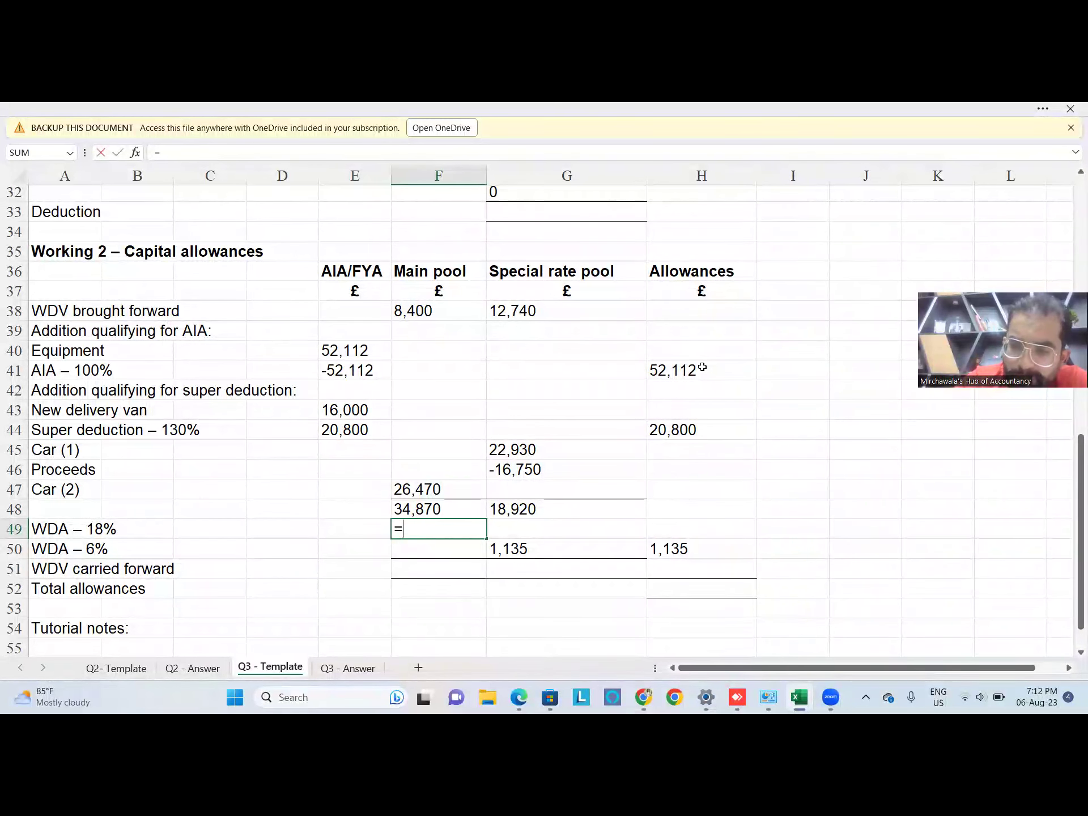
key("Up")
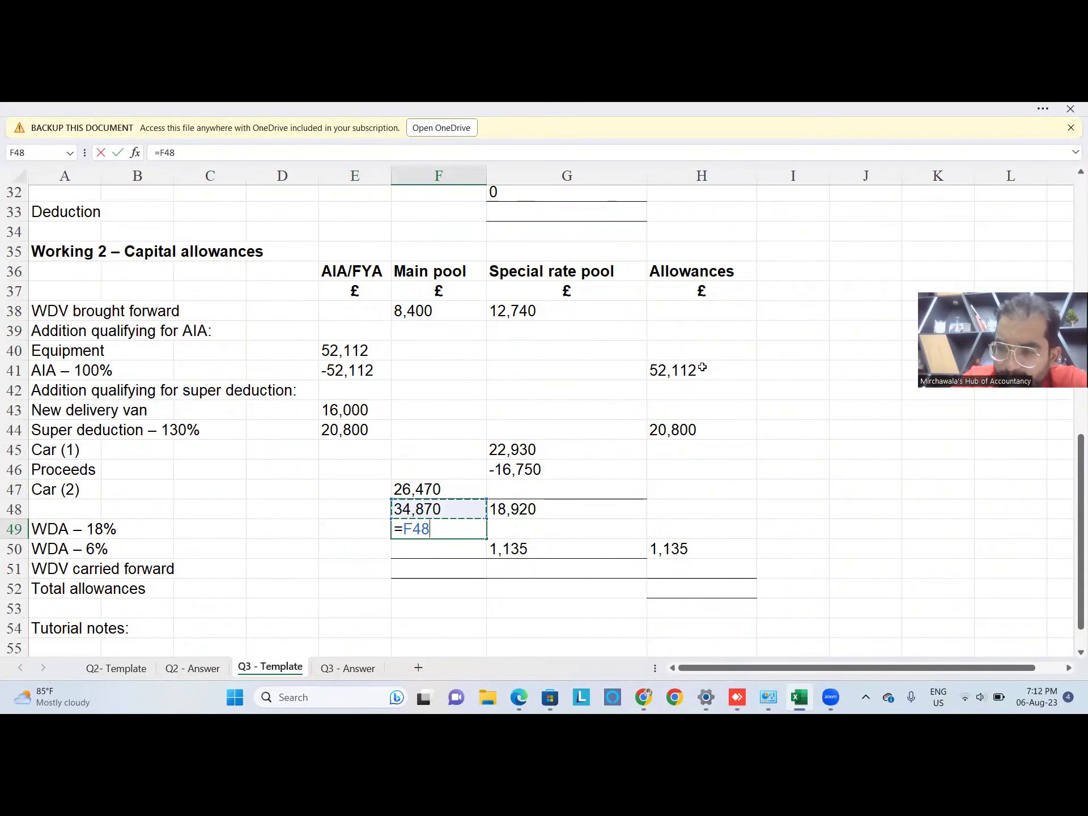
type("*.18")
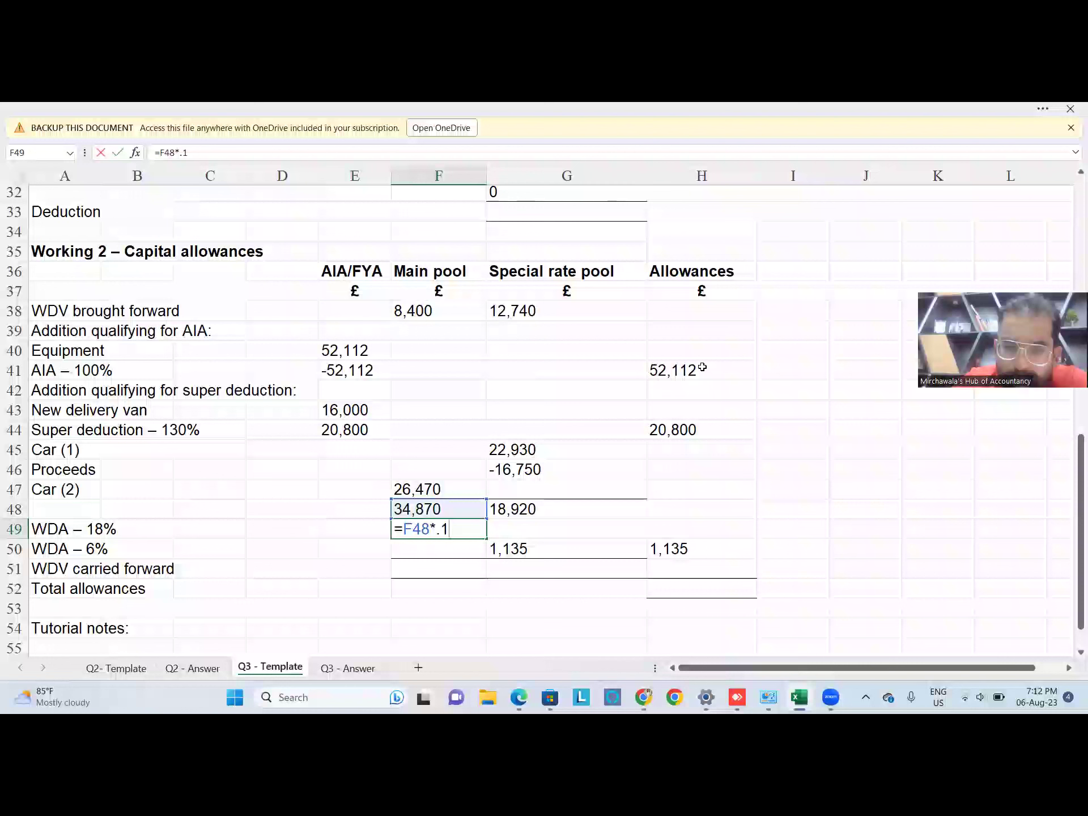
key("Return")
Link the WDA – 18% row of the Allowances column, H49, to F49.
key("Up")
key("Right")
key("Right")
type("=")
key("Left")
key("Left")
key("Left")
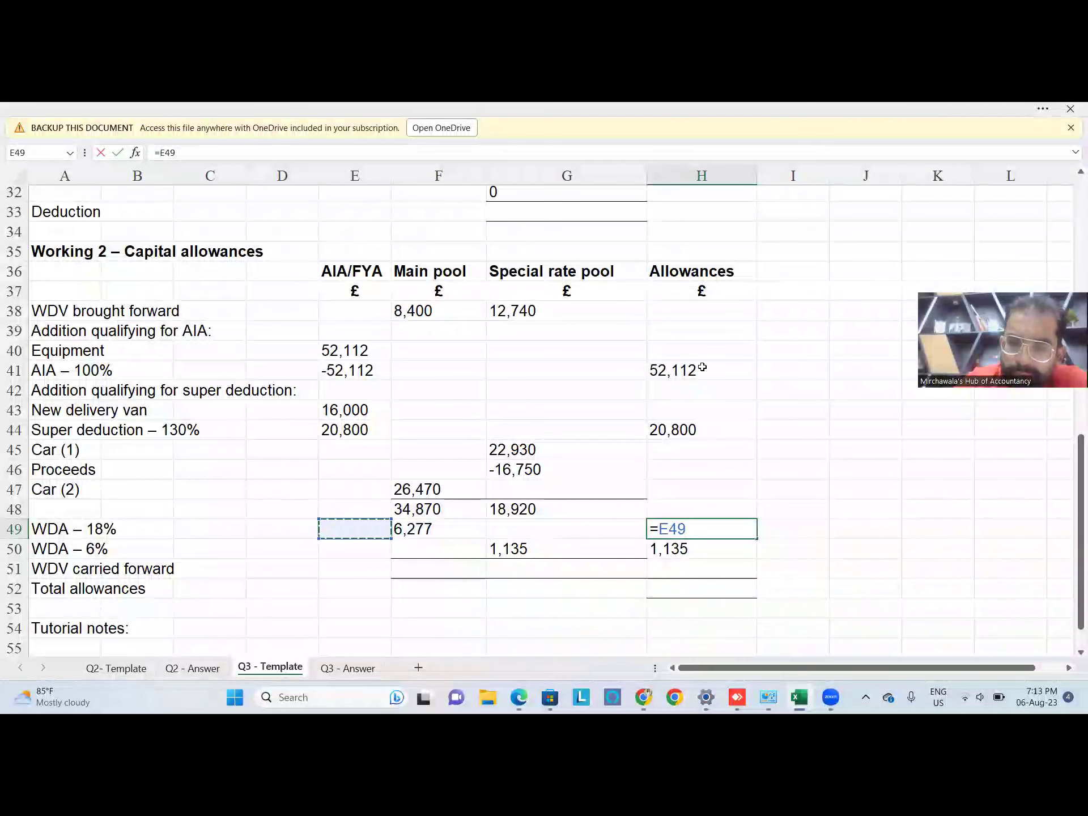
key("Right")
key("Return")
Calculate the total allowances in H52 with =SUM(H41:H50) and make the cell bold.
key("Down")
key("Down")
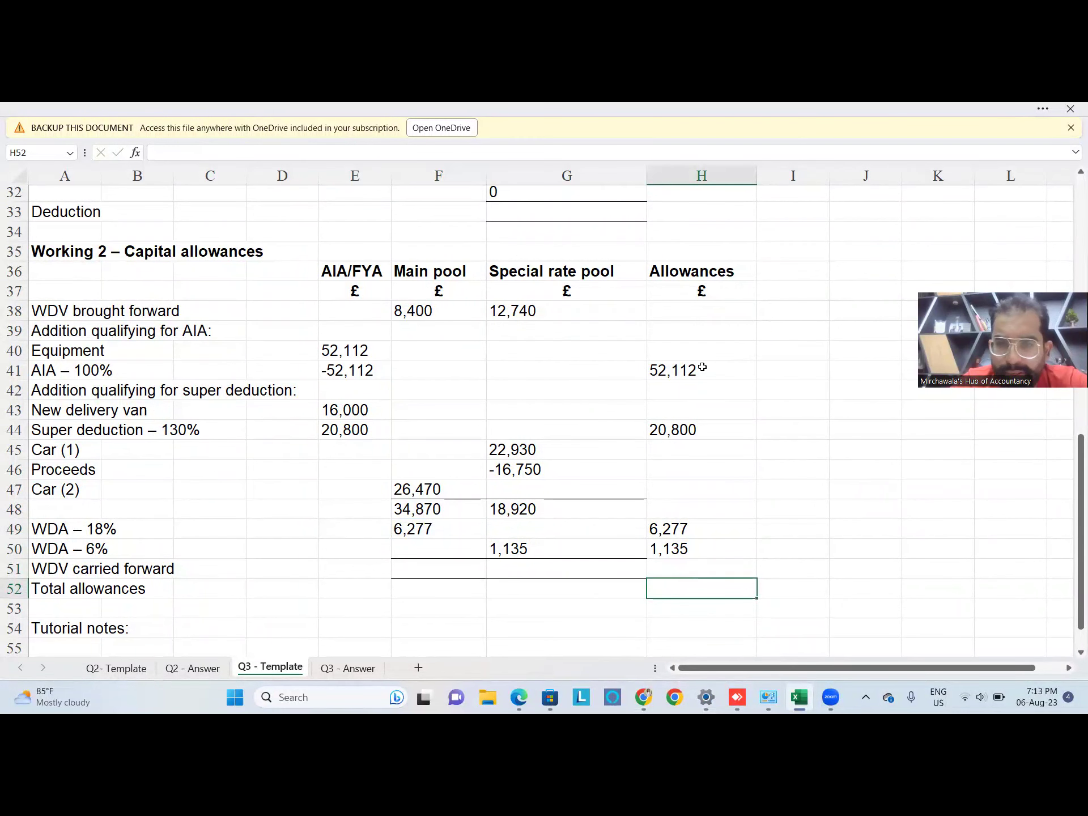
key("Up")
key("Down")
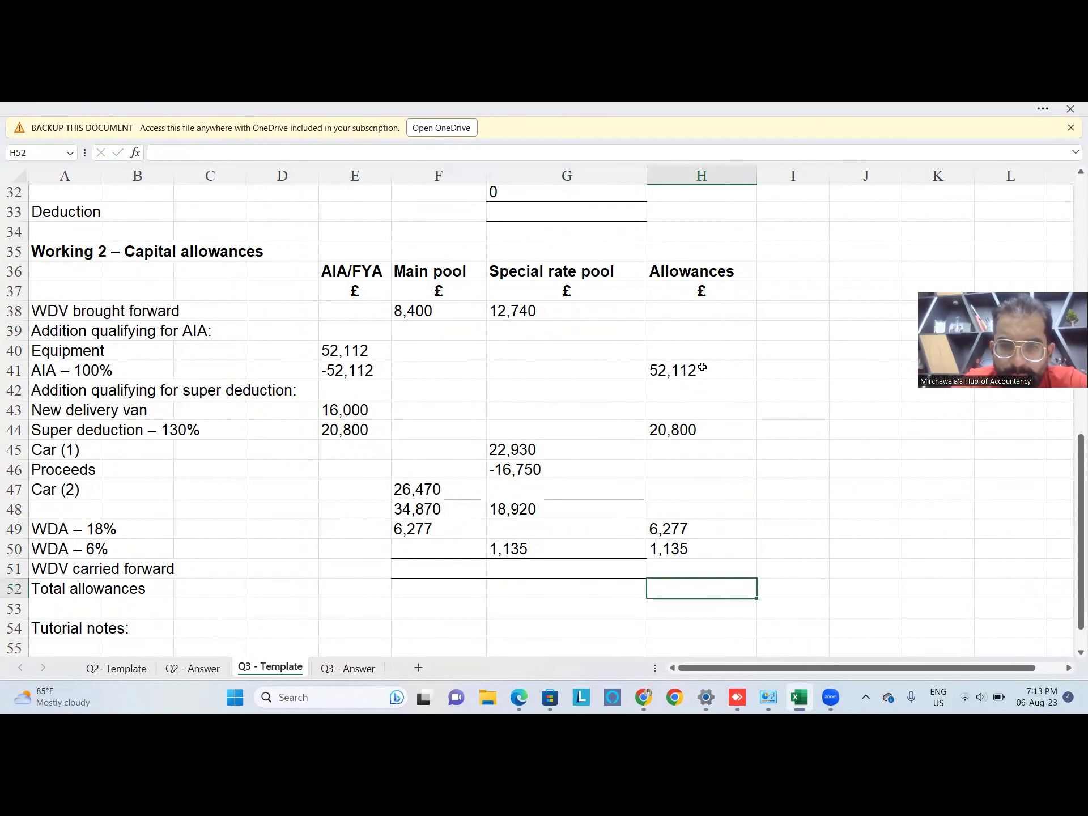
key("alt+equal")
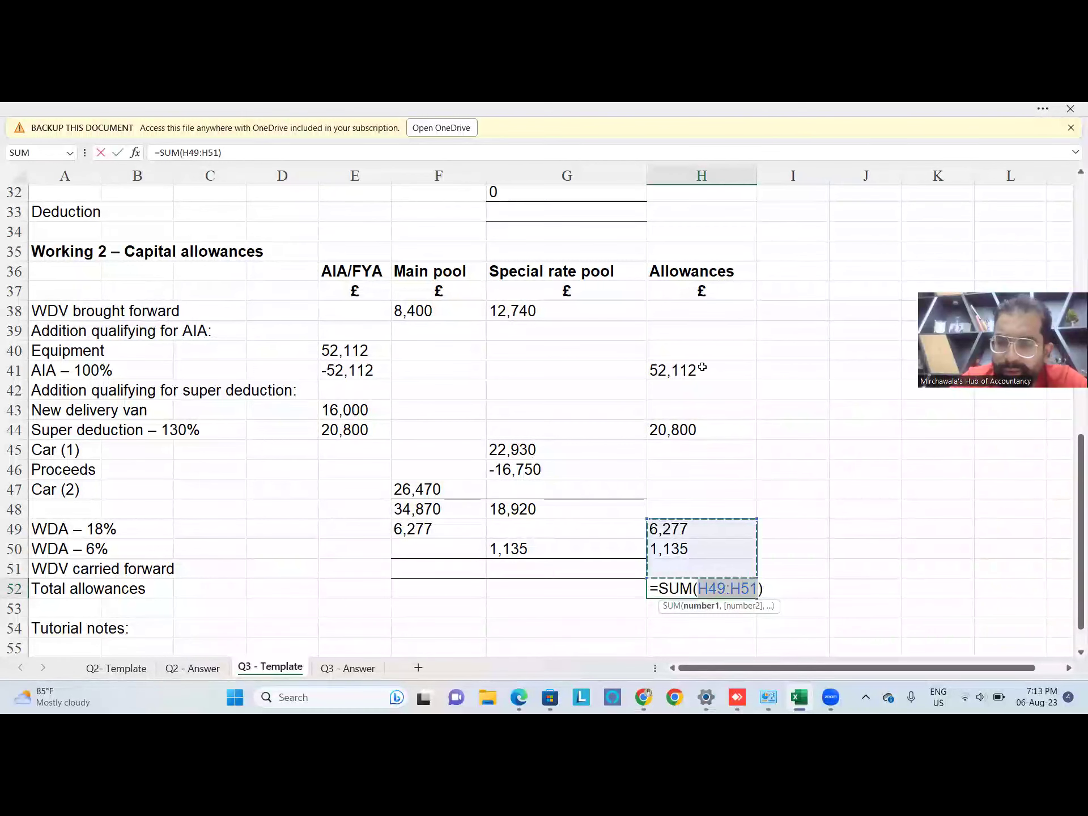
key("Up")
key("Up")
key("Up")
key("Up")
key("Up")
key("Up")
key("Up")
key("Up")
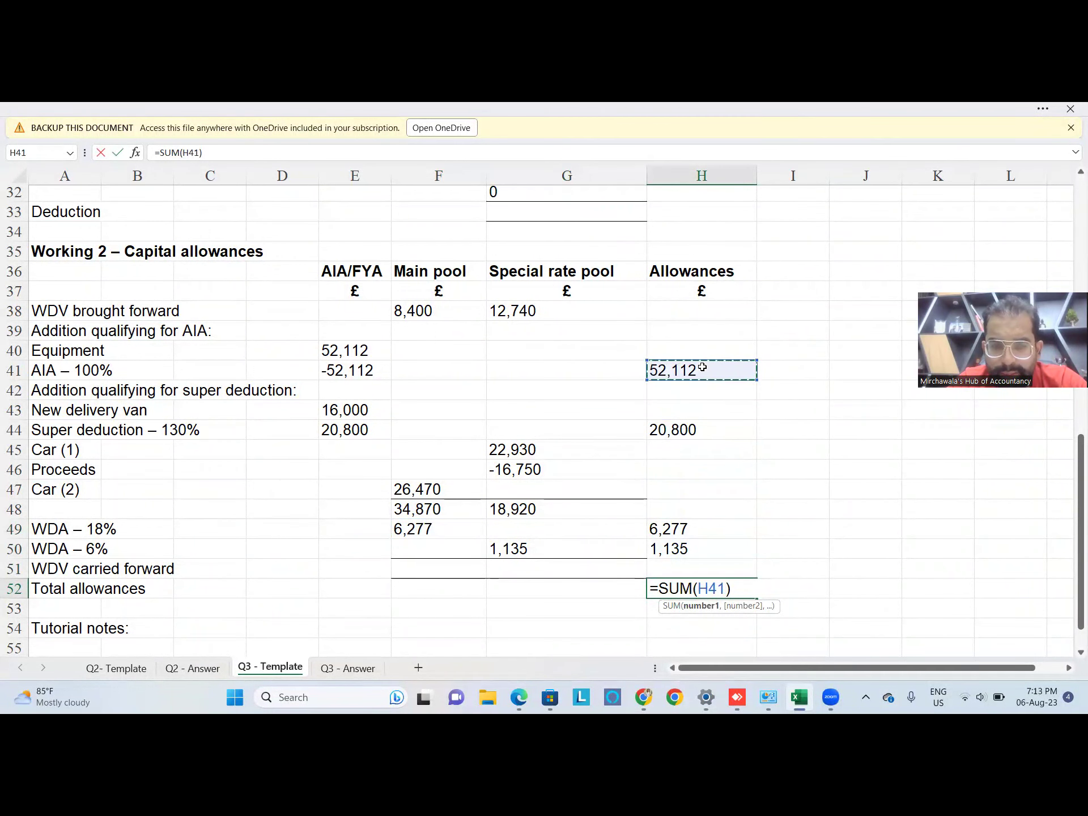
key("shift+Down")
key("shift+Down")
key("shift+Down")
key("shift+Down")
key("shift+Down")
key("shift+Down")
key("shift+Down")
key("shift+Down")
key("shift+Down")
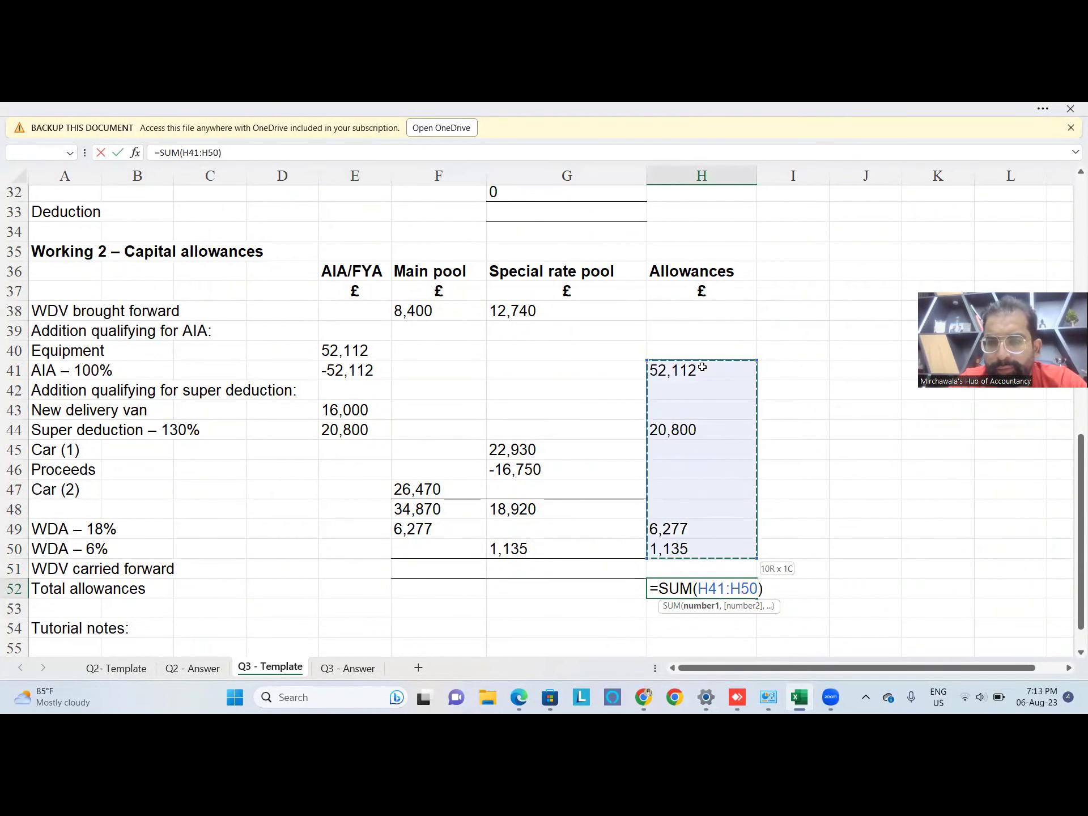
key("Return")
key("Up")
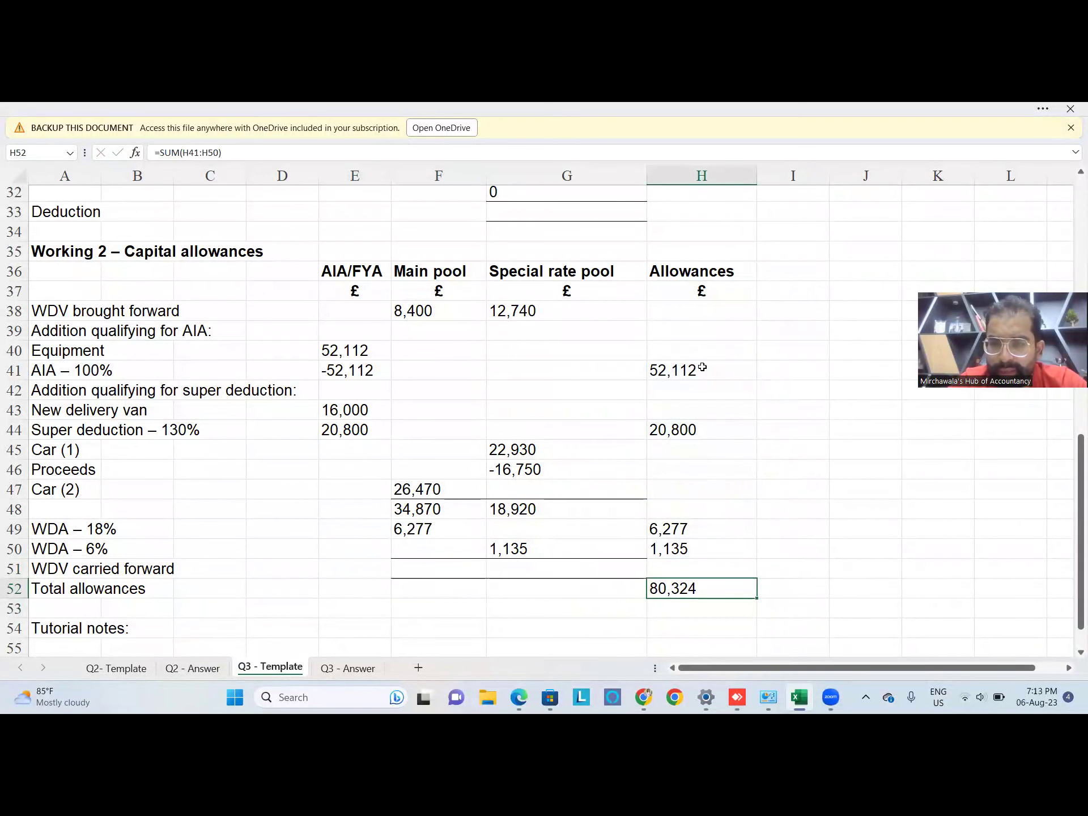
key("ctrl+b")
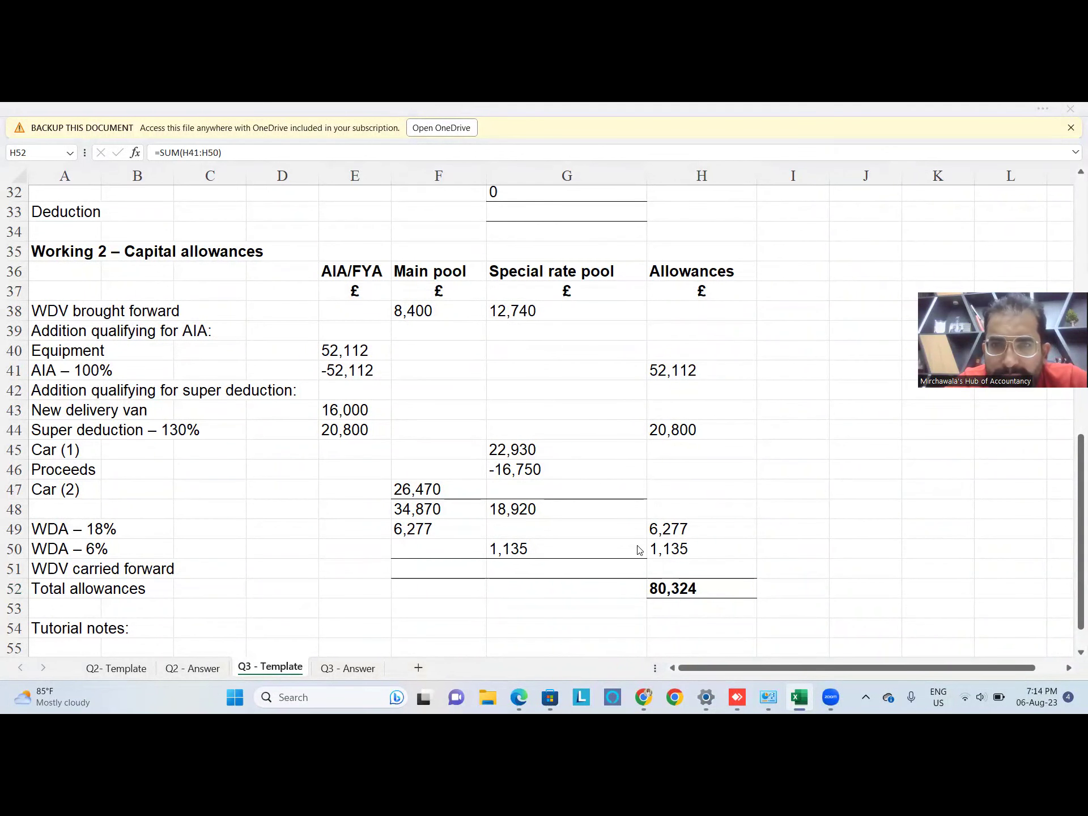
left_click(673, 588)
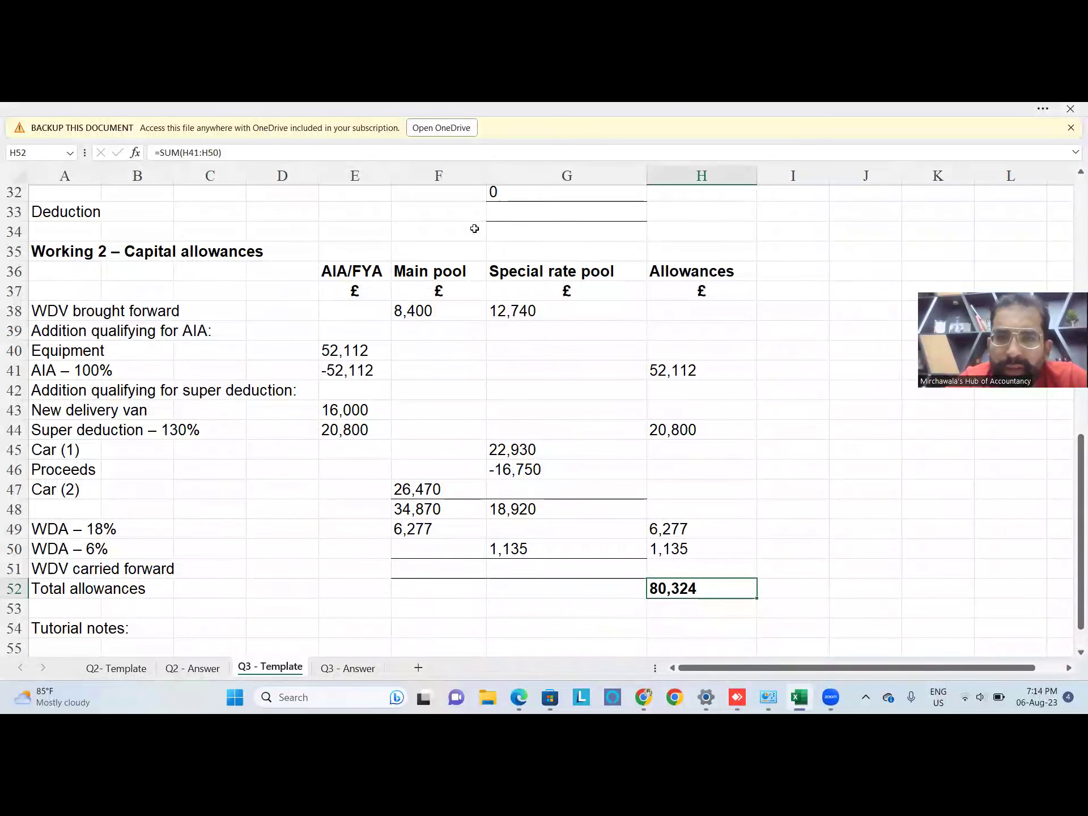
Enter 96000 as the premium received in cell G30 of the leasehold premium working.
scroll(497, 471, "up", 1)
scroll(497, 471, "up", 4)
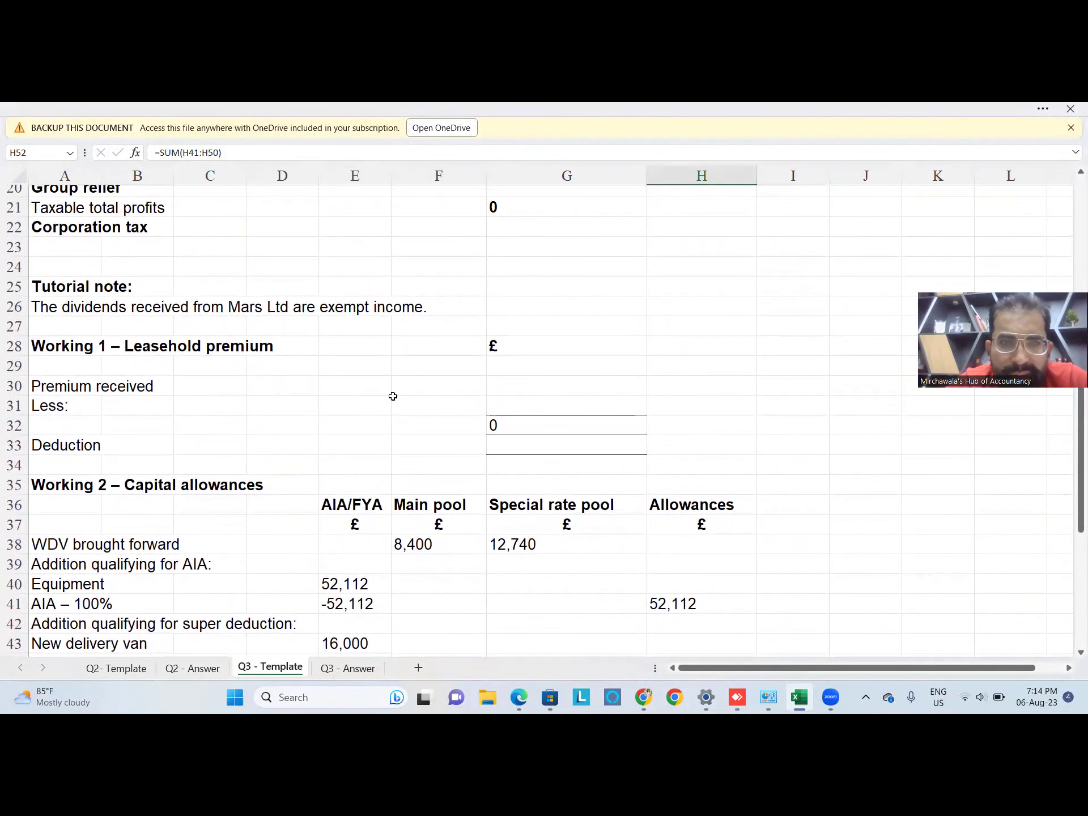
left_click(530, 384)
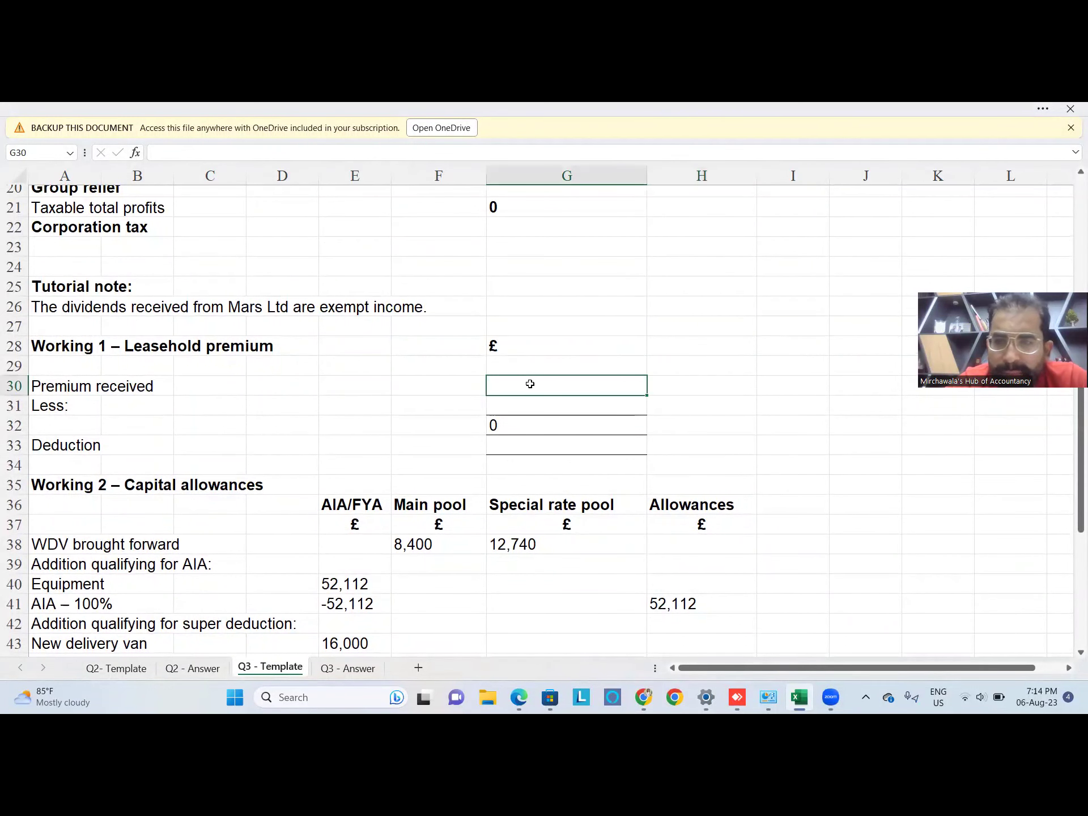
type("96")
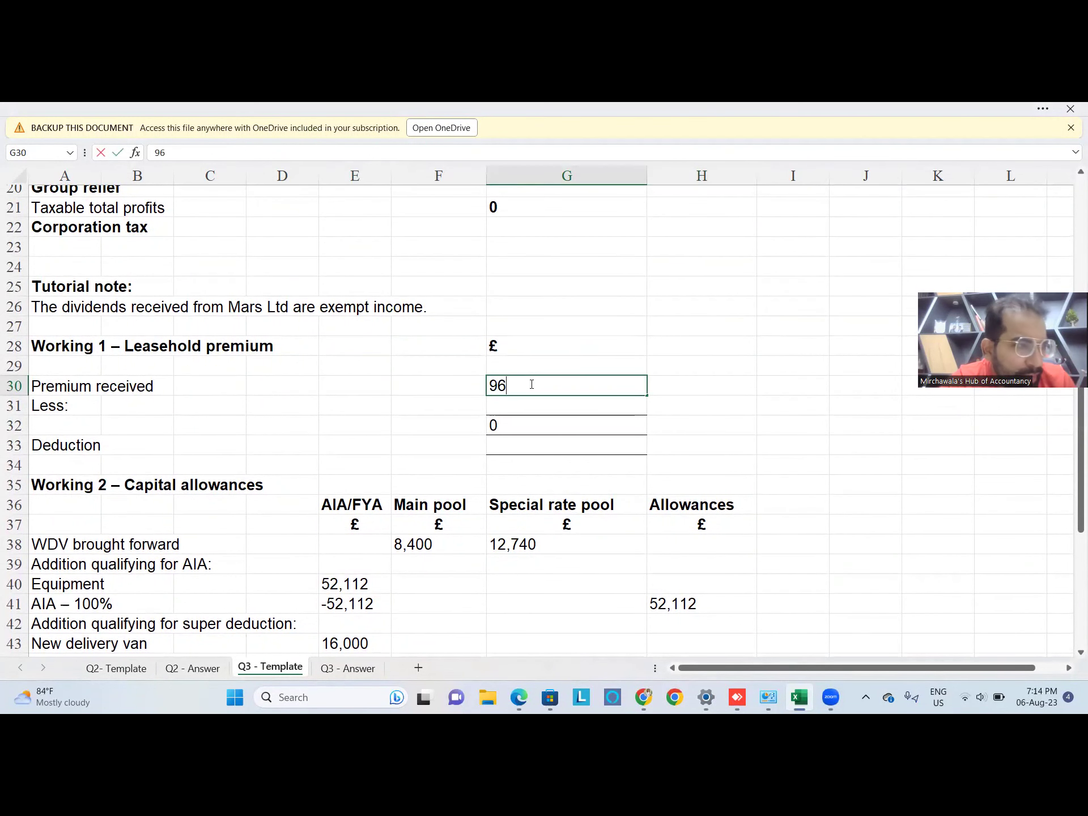
type("000")
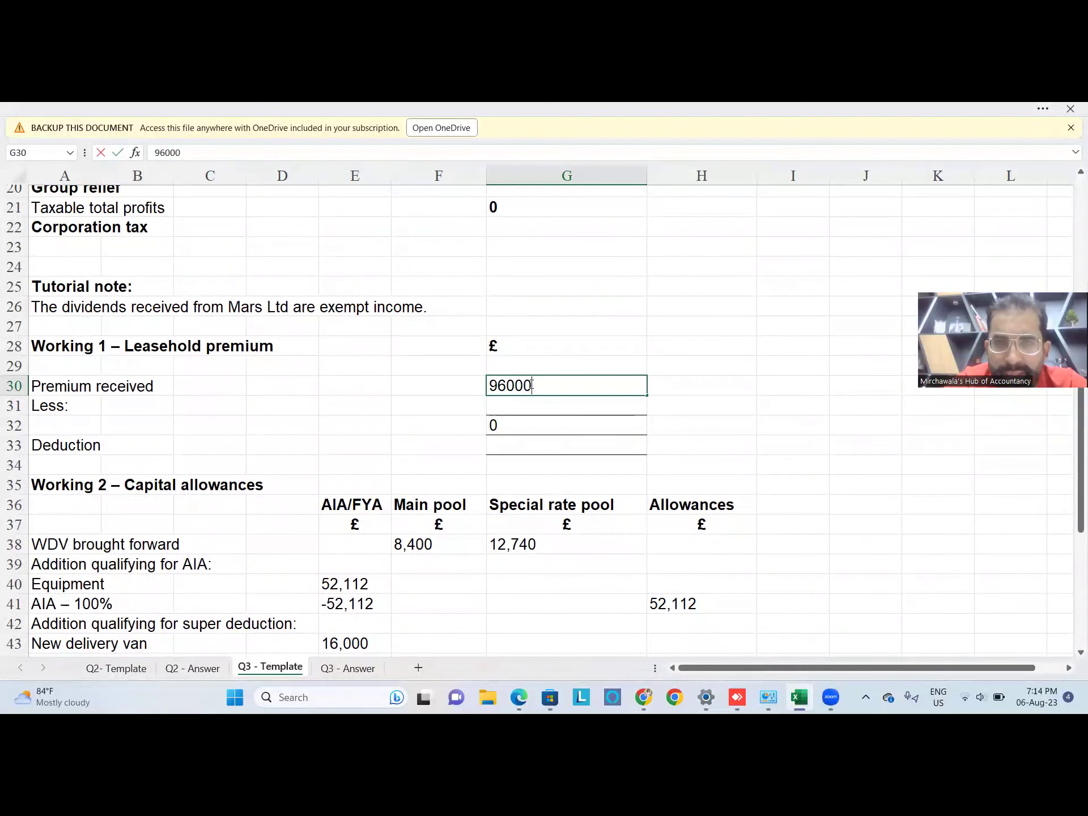
key("Return")
Enter the text 2%(12-1) beside the Less label in cell B31 of the leasehold premium working.
key("Left")
key("Left")
key("Left")
key("Left")
key("Left")
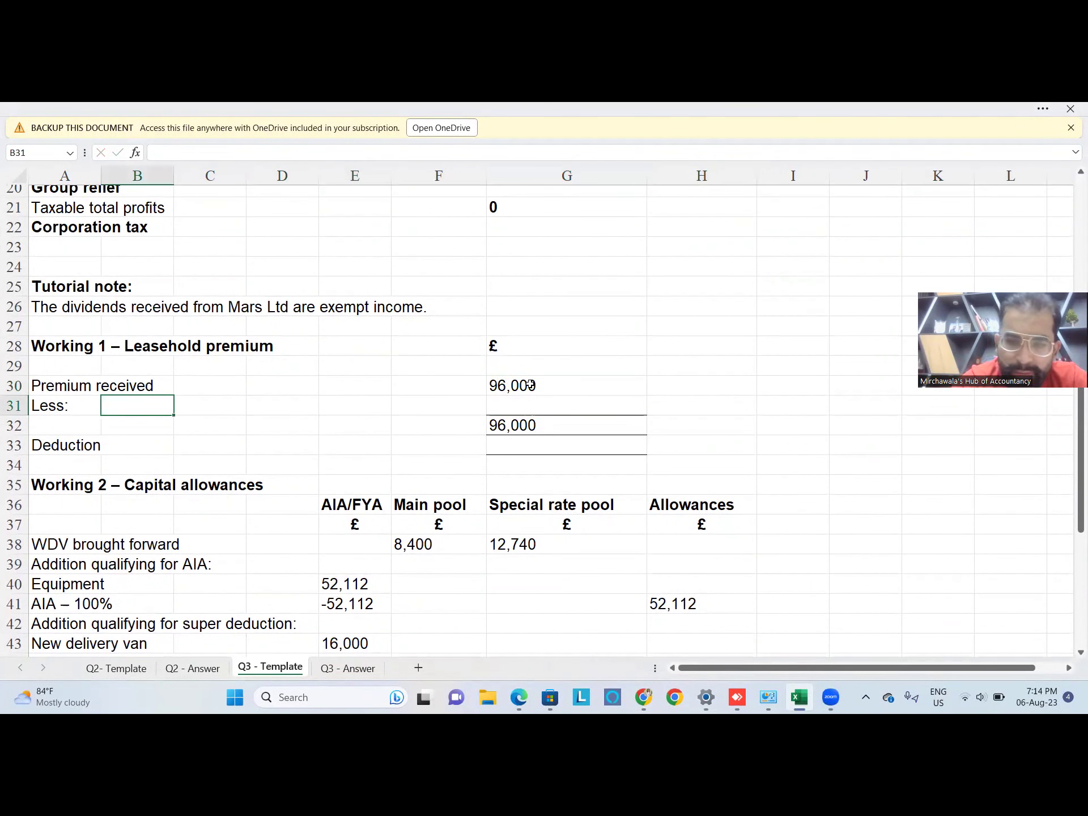
type("(")
key("BackSpace")
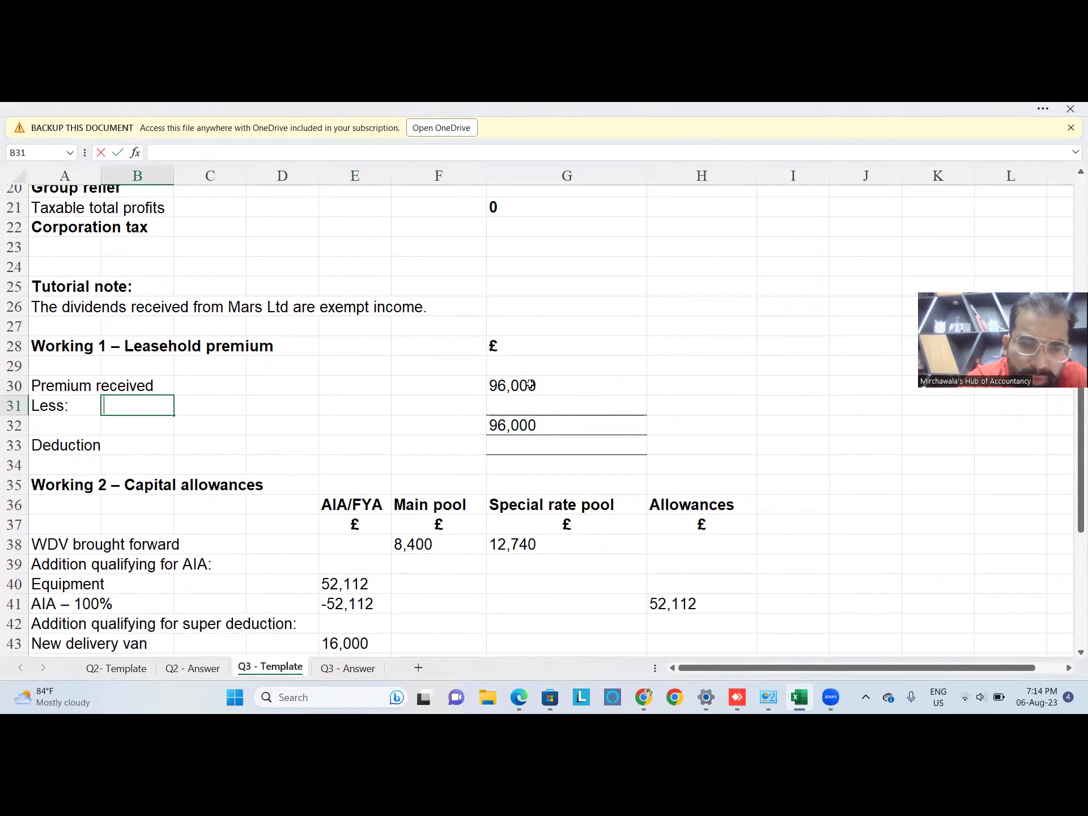
type("2")
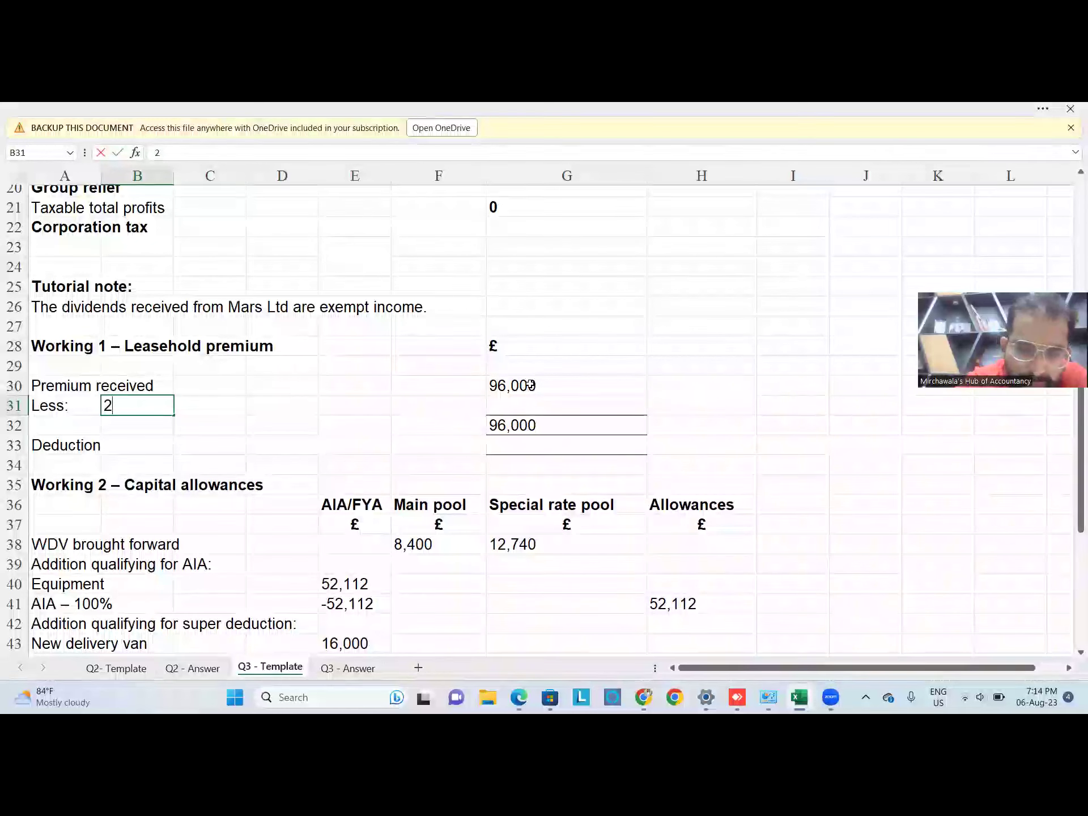
type("%(")
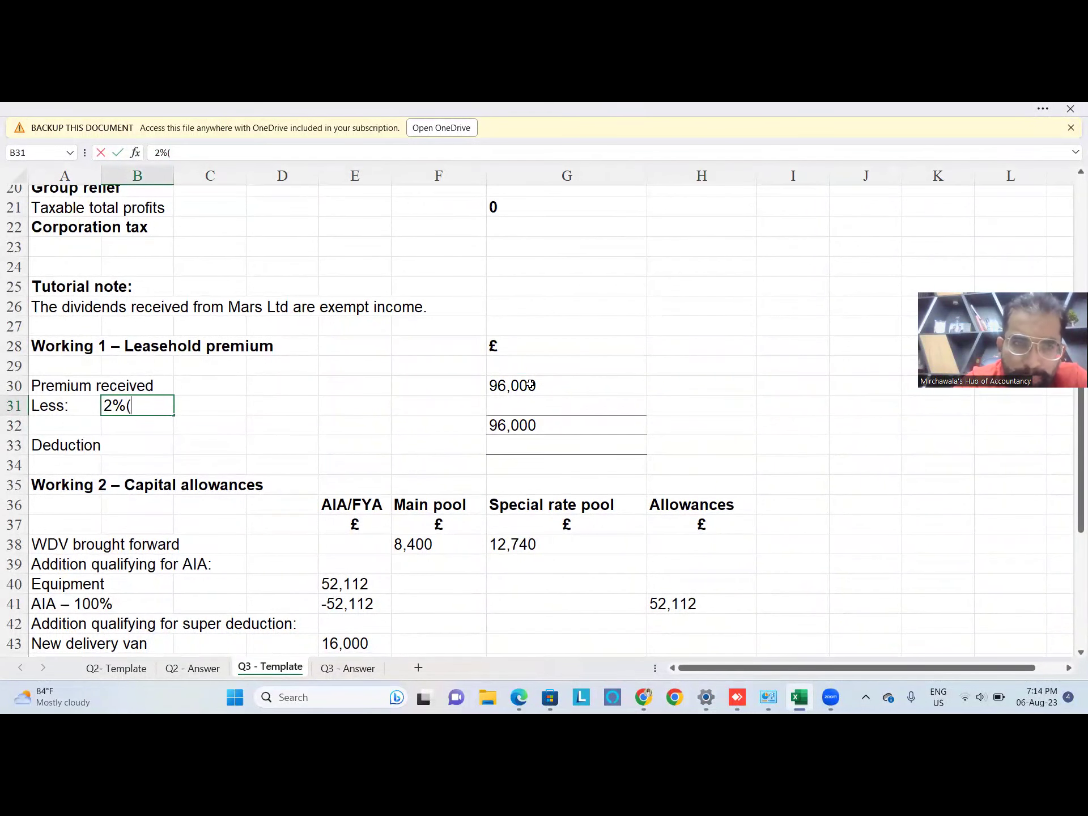
type("12-1")
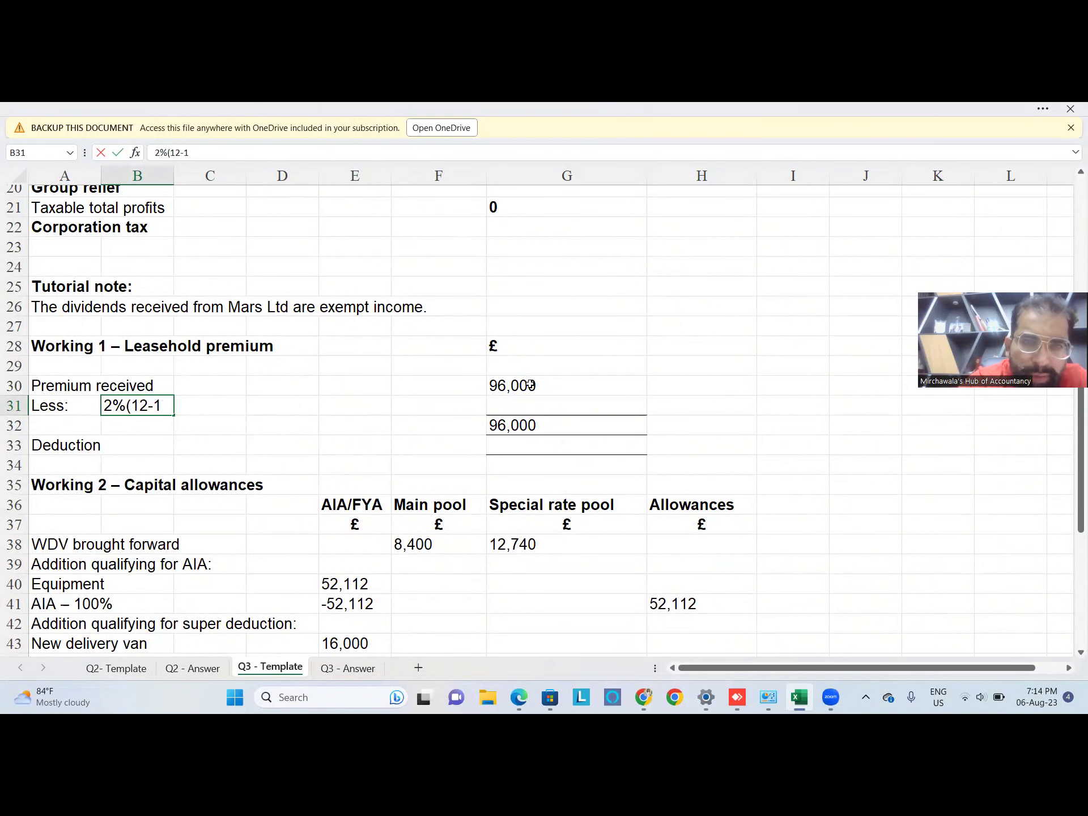
type(")")
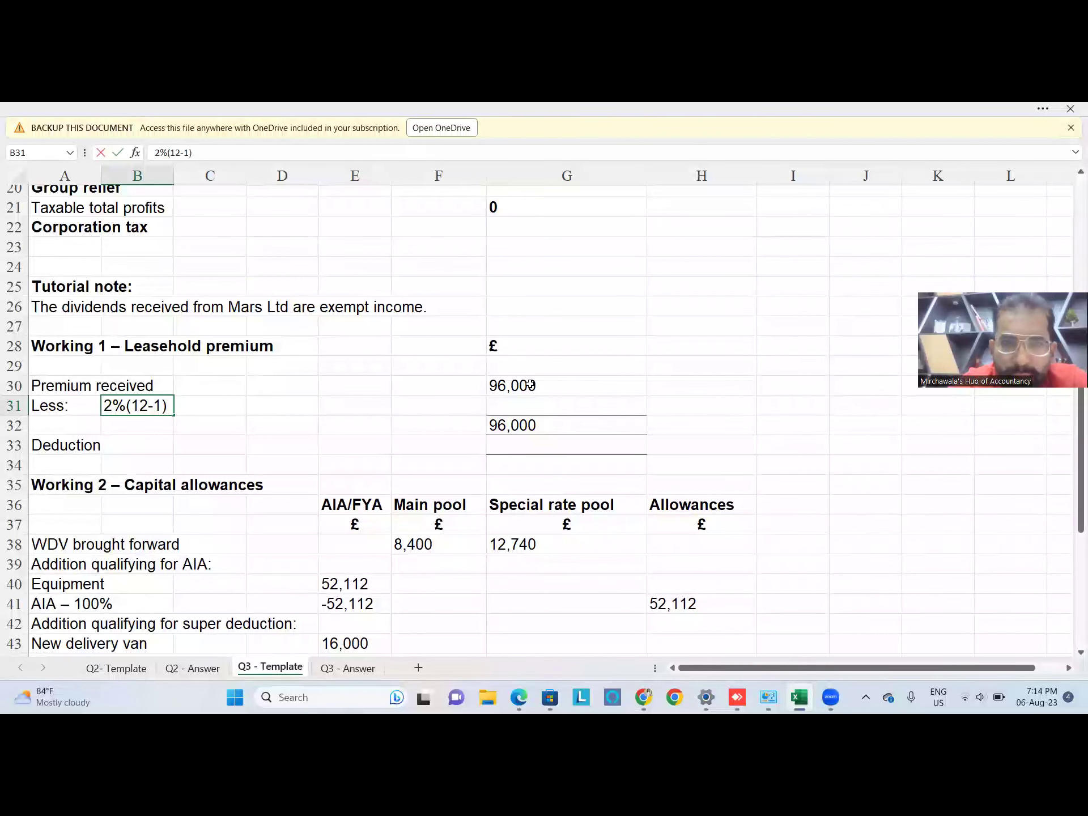
key("Right")
Calculate the amount for the Less row in G31 of the leasehold premium working with =-.02*(12-1)*96000.
key("Right")
key("Right")
key("Right")
key("Right")
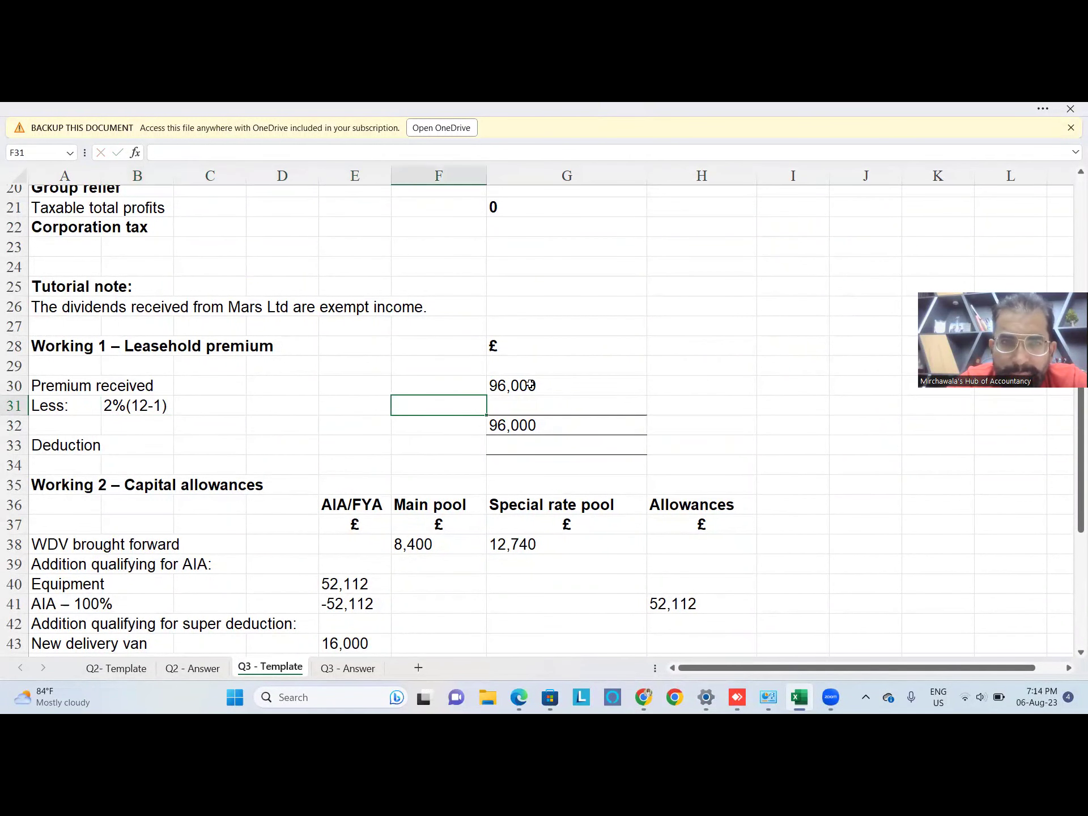
key("F2")
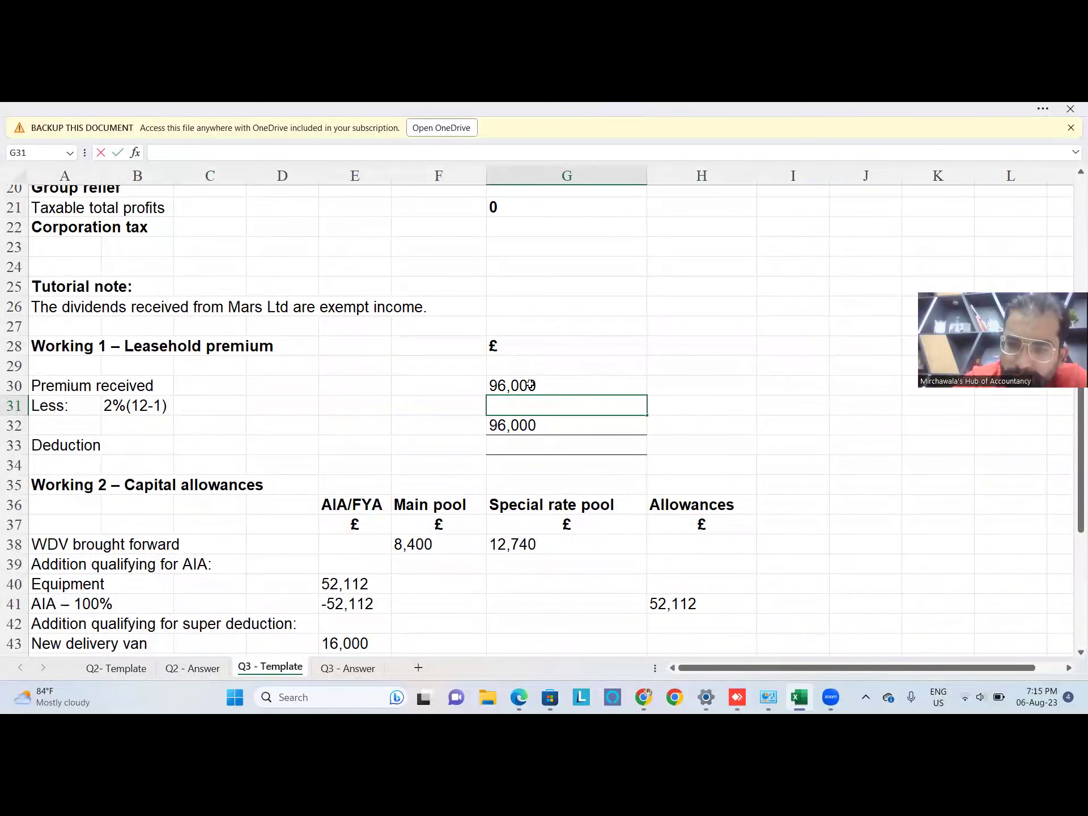
type("=")
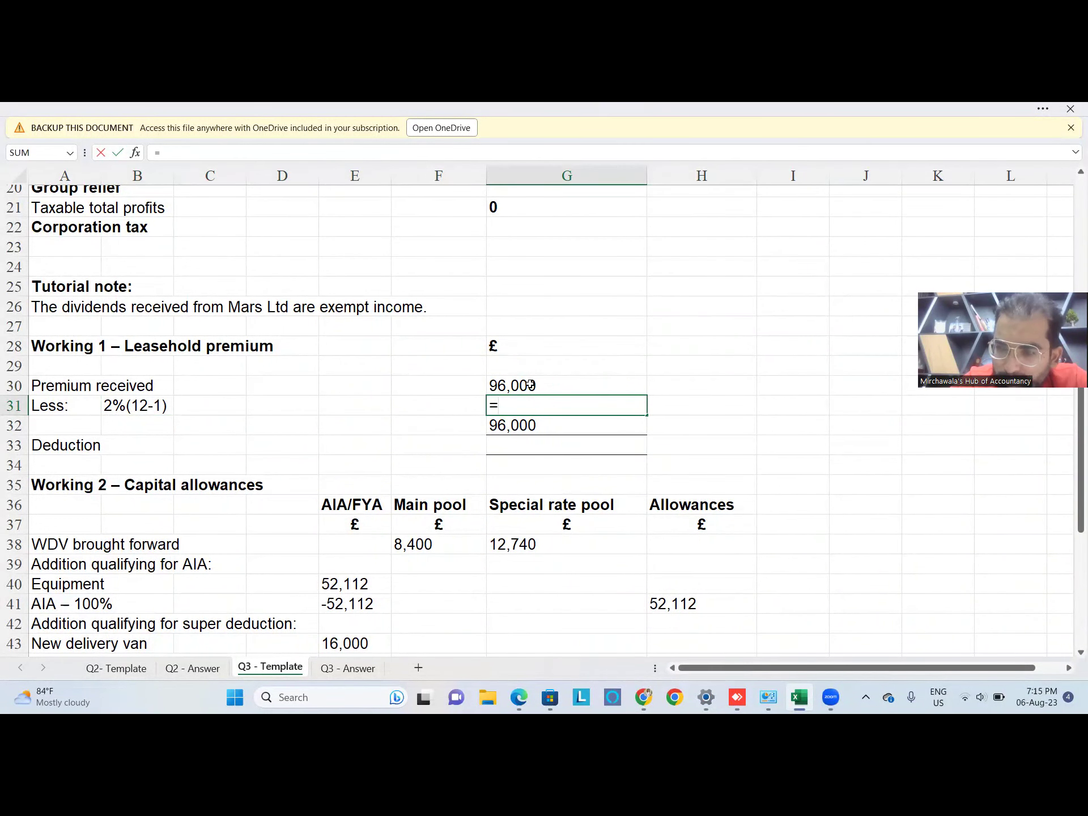
type("-")
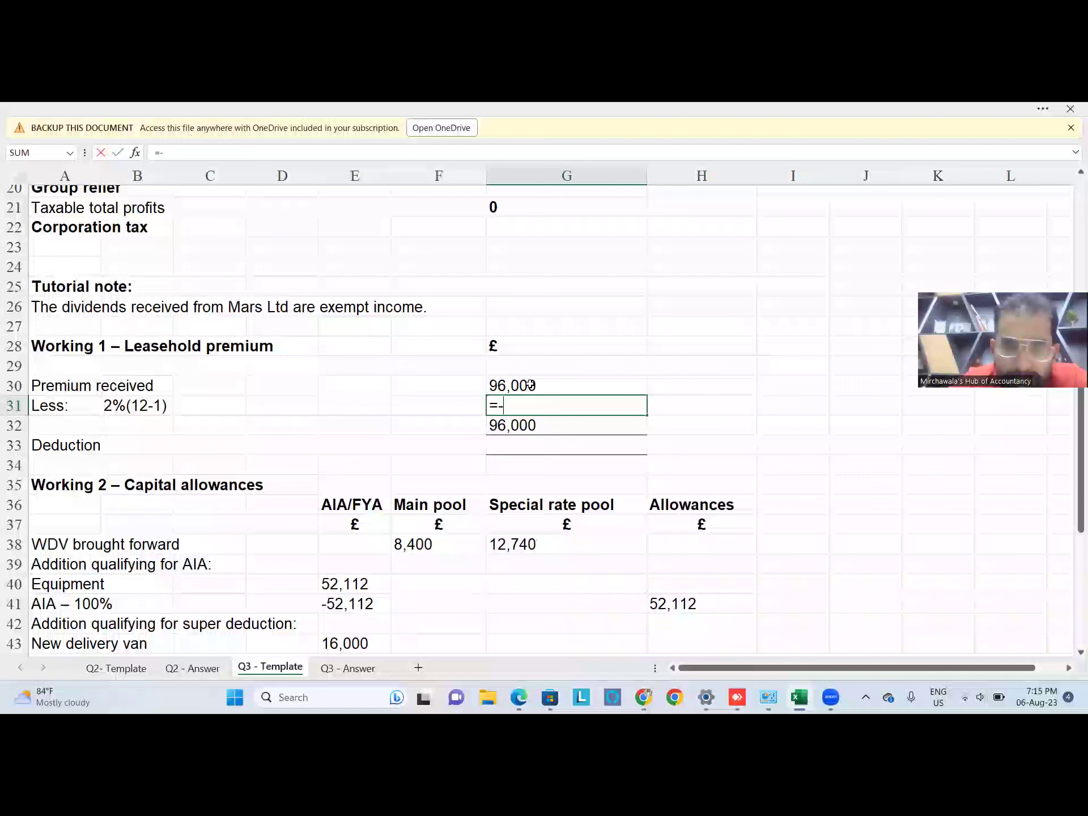
type(".02")
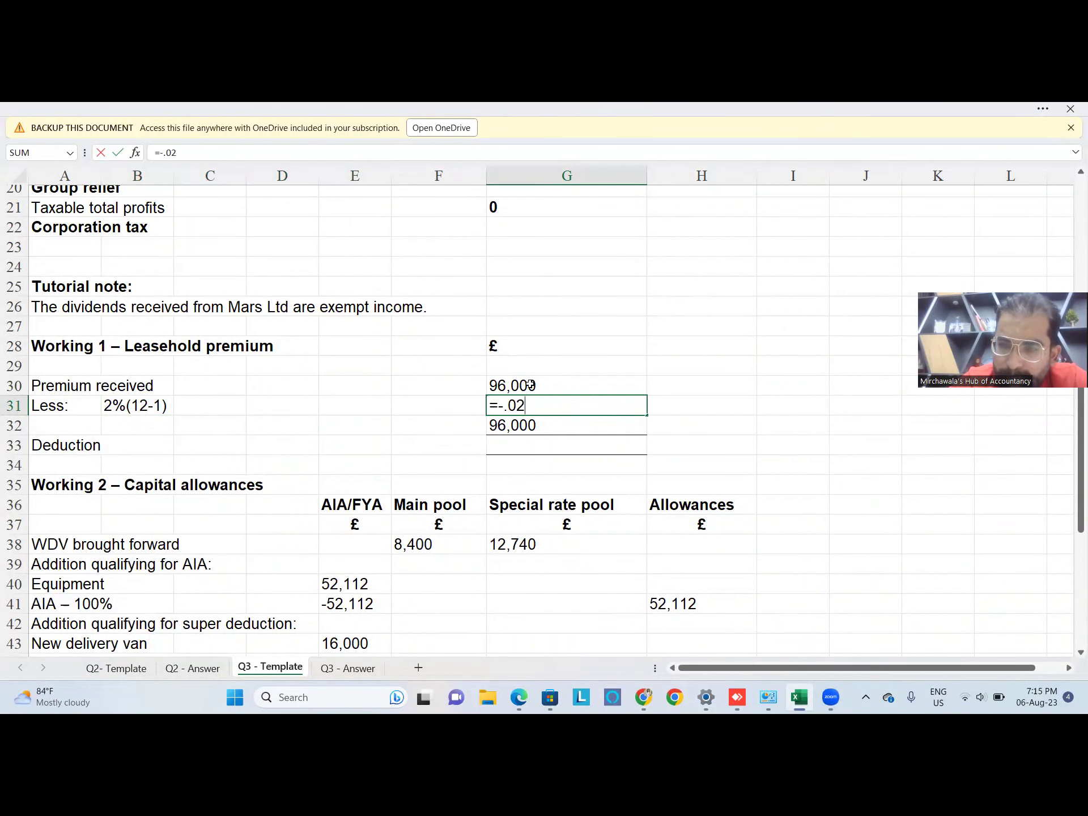
type("(")
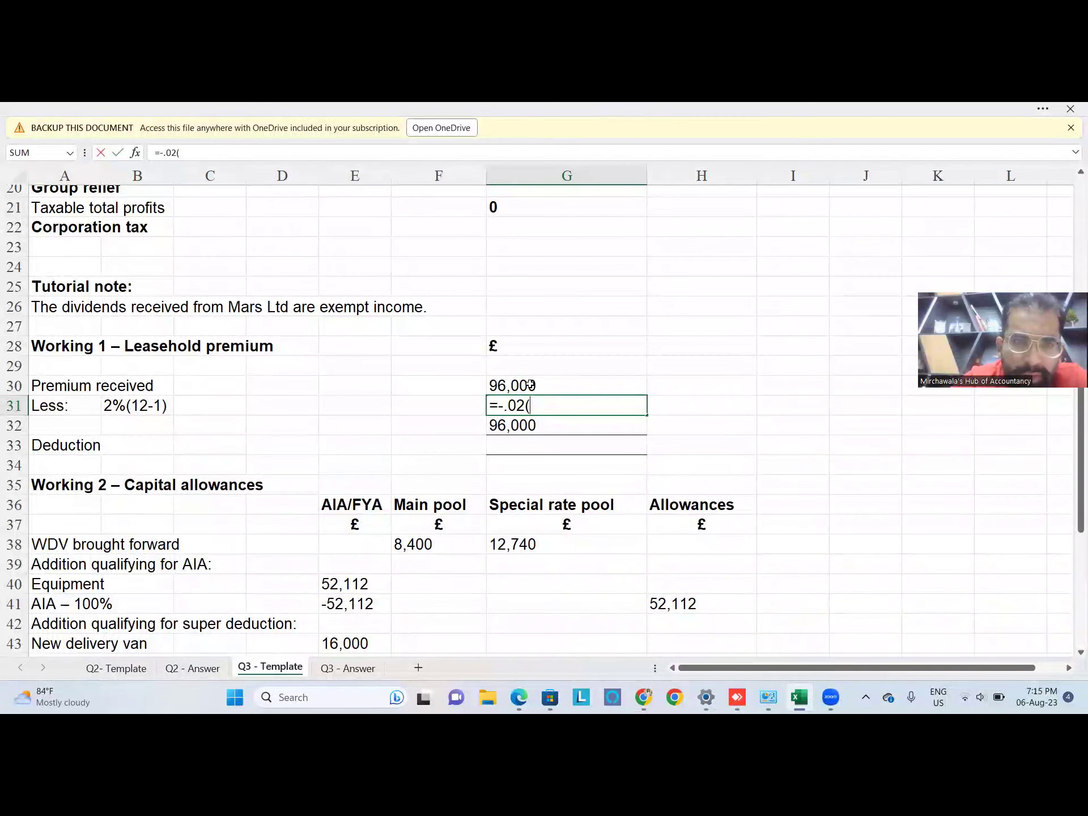
type("12")
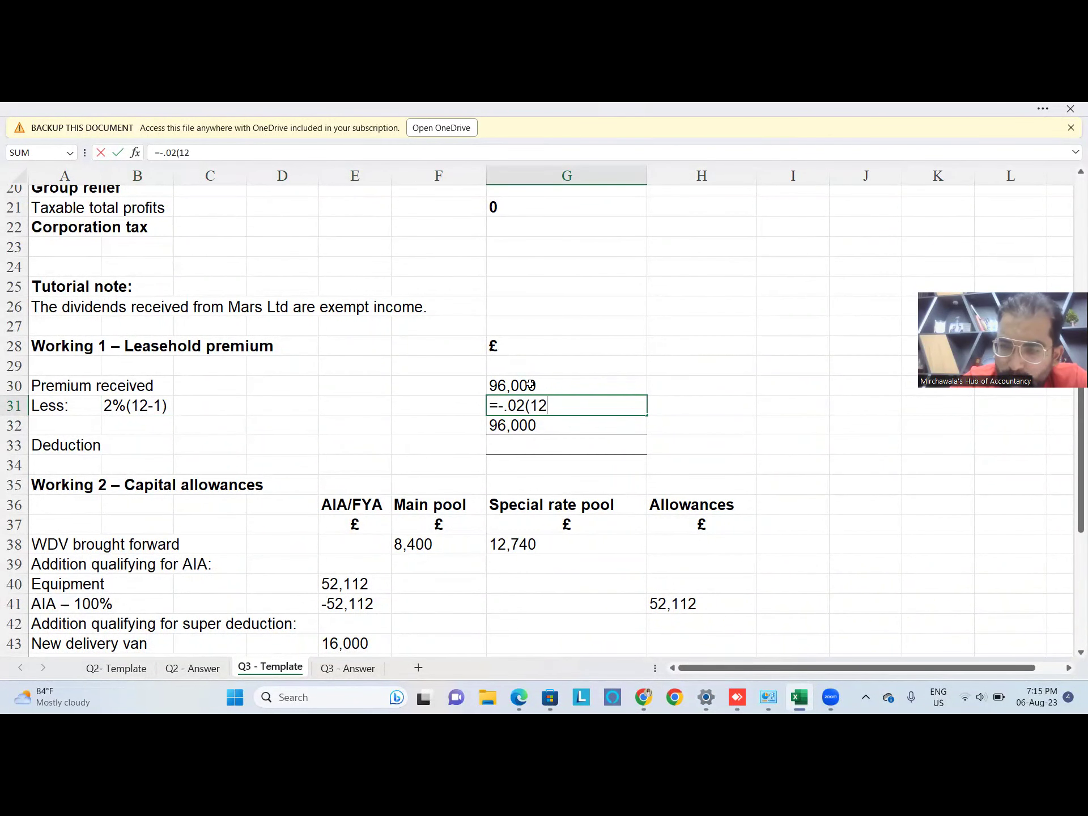
type("-1)")
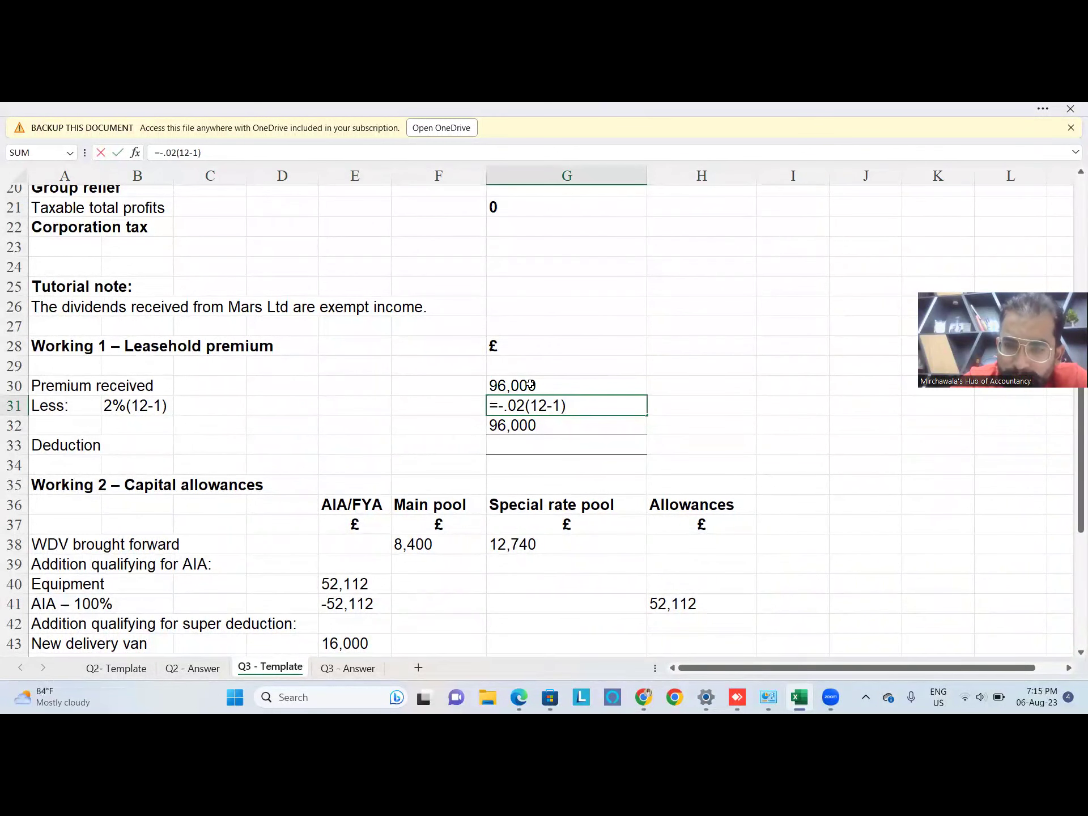
type("*")
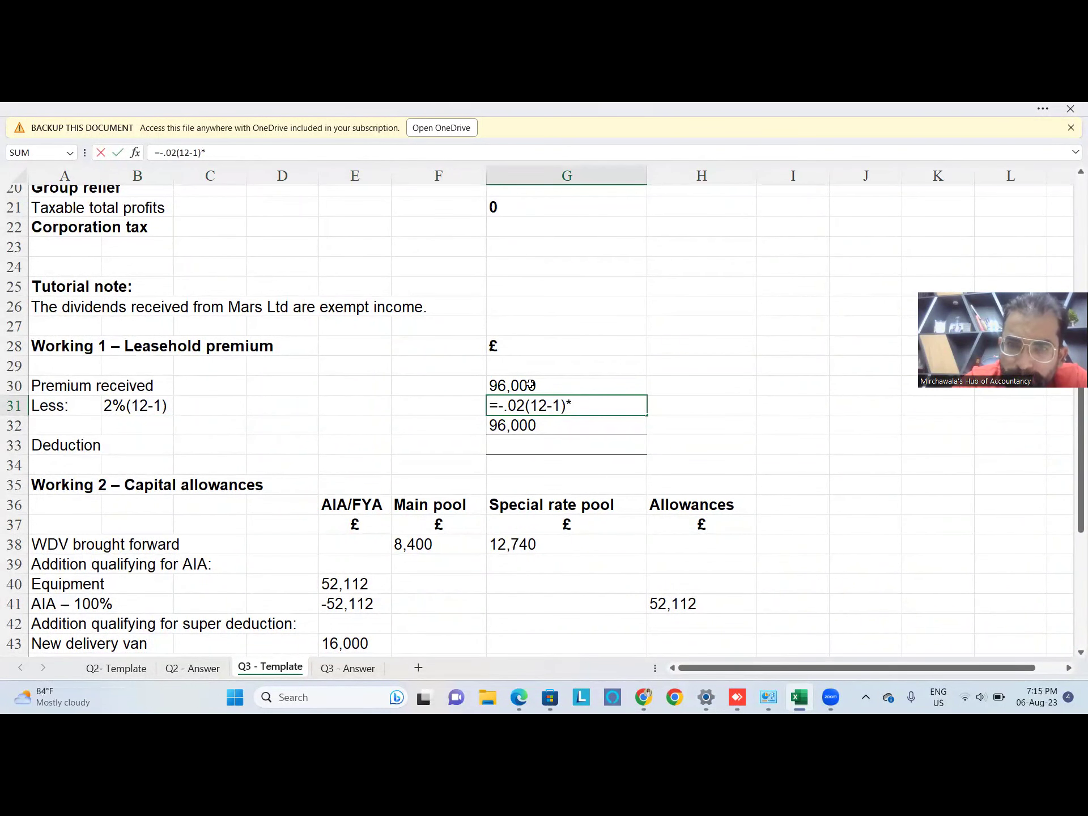
type("96000")
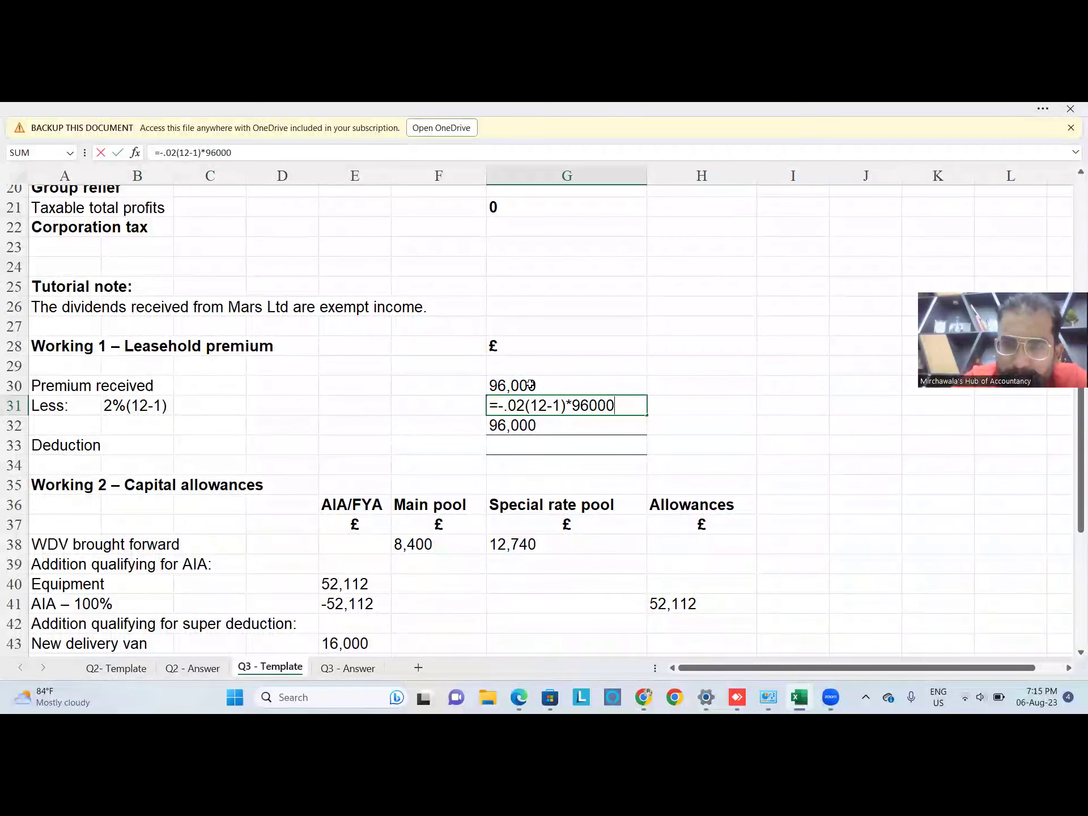
key("Return")
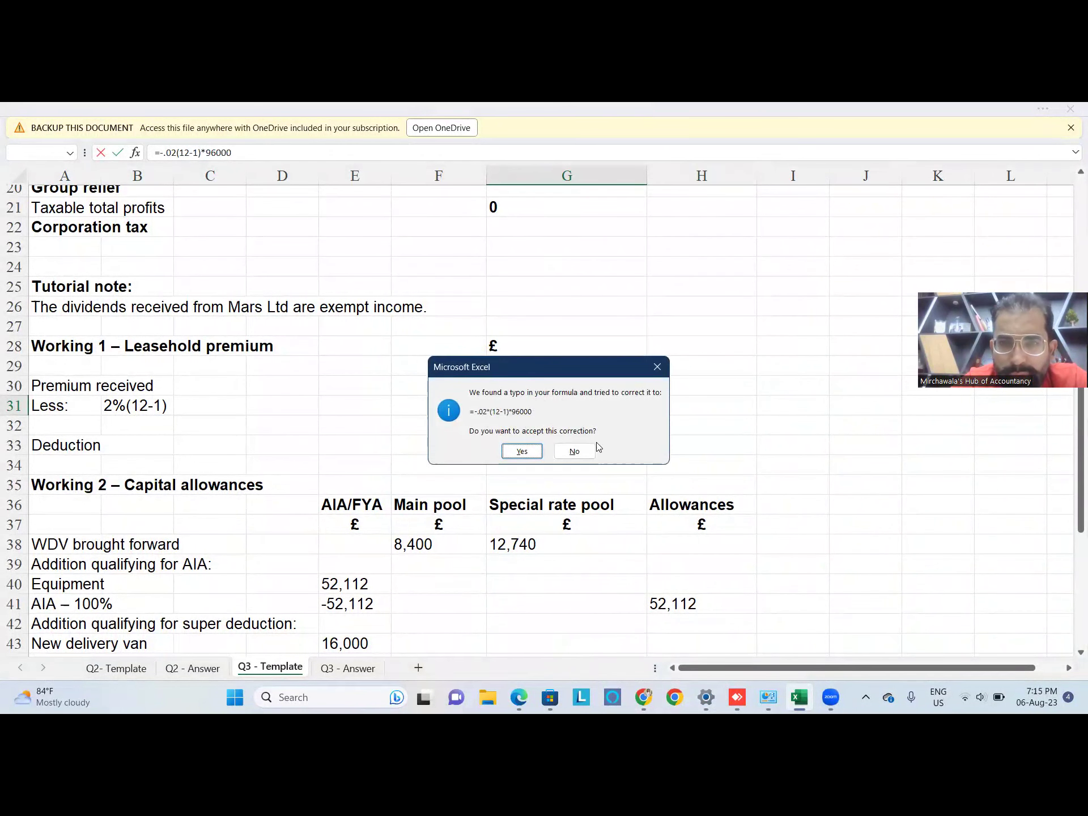
left_click(575, 451)
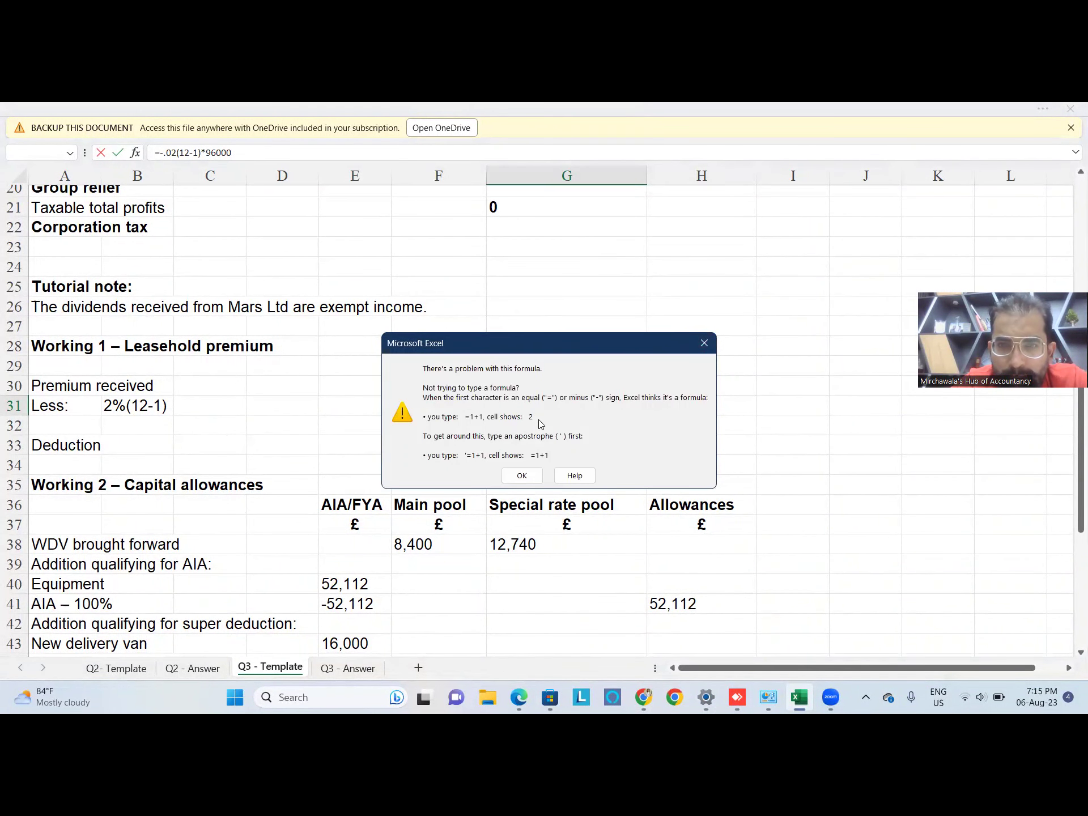
left_click(524, 474)
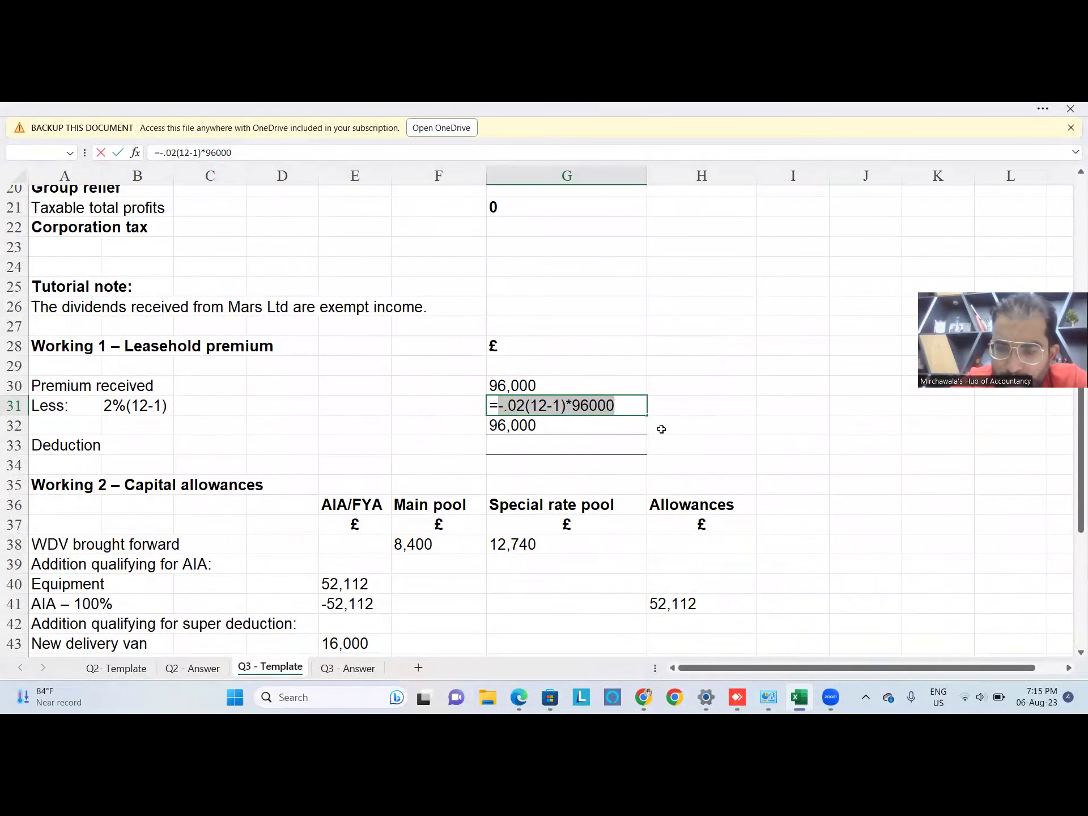
key("Left")
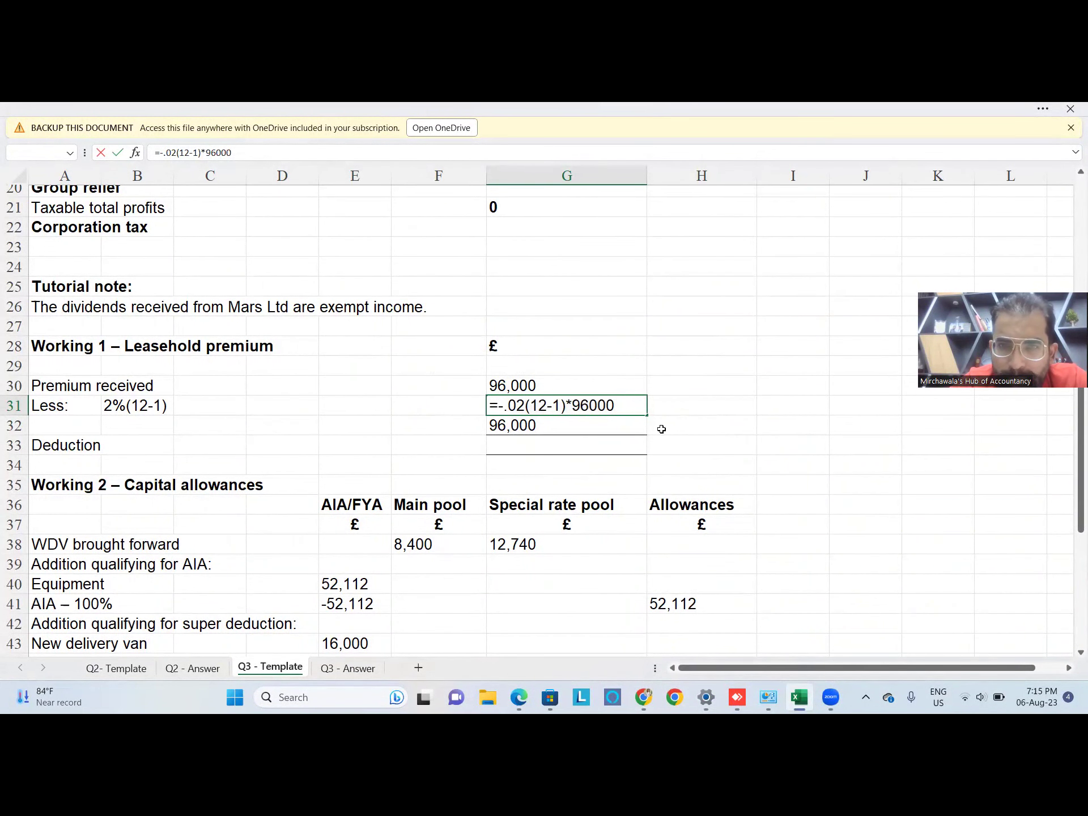
type("*")
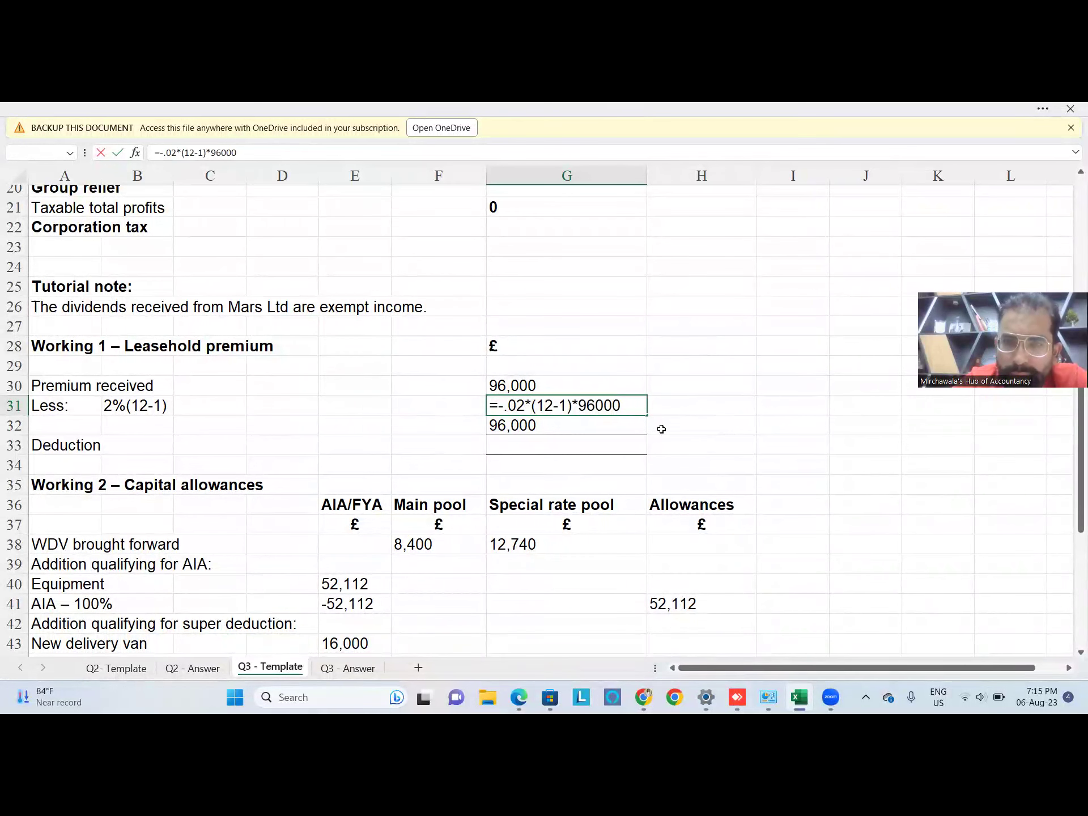
key("Return")
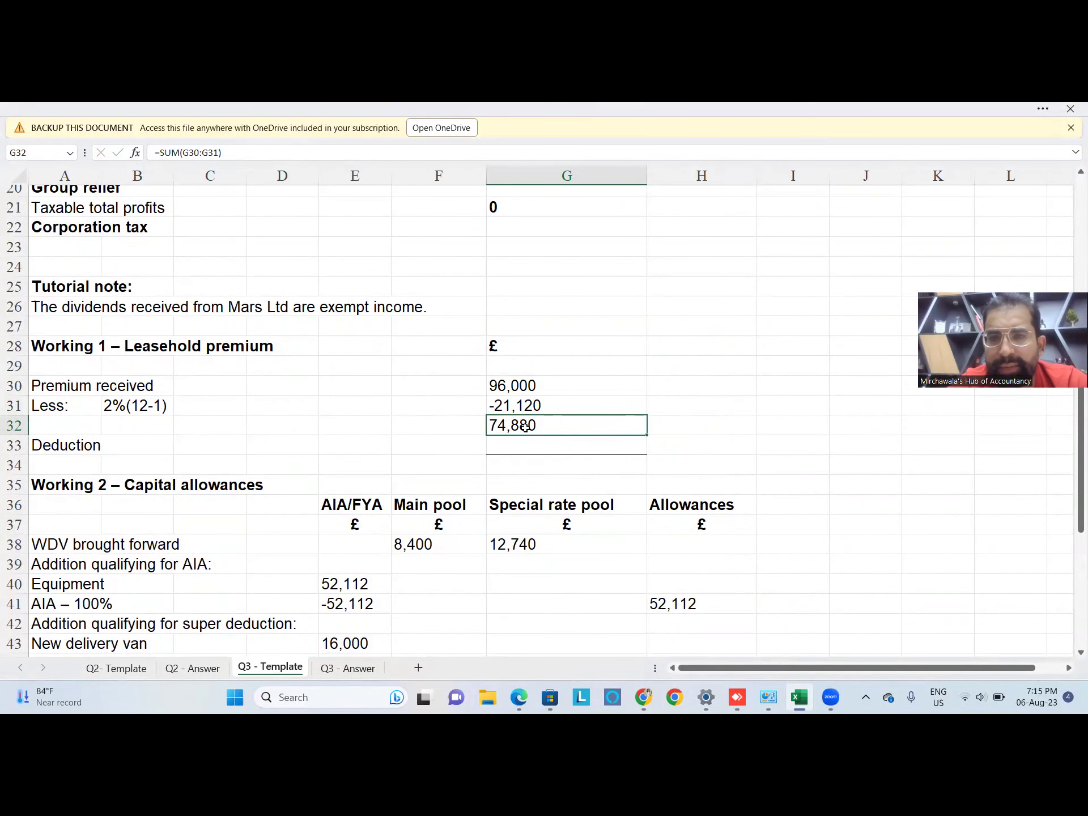
left_click(510, 449)
type("=")
key("Up")
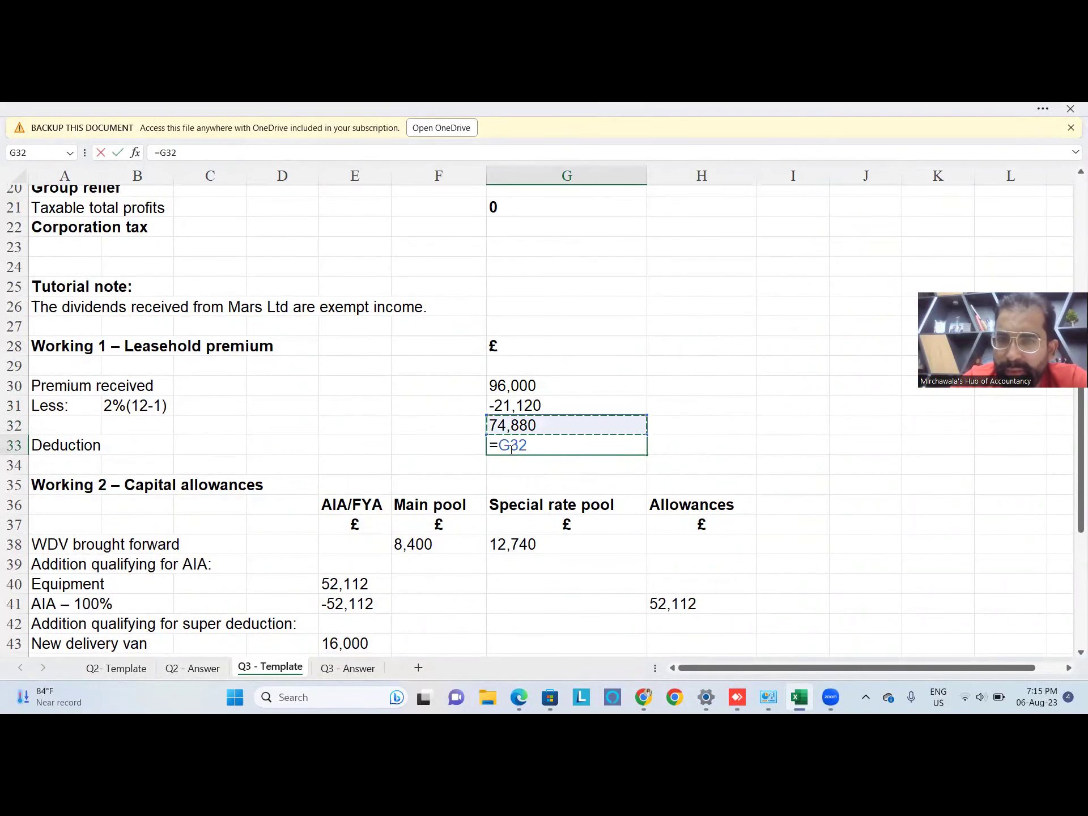
type("/12")
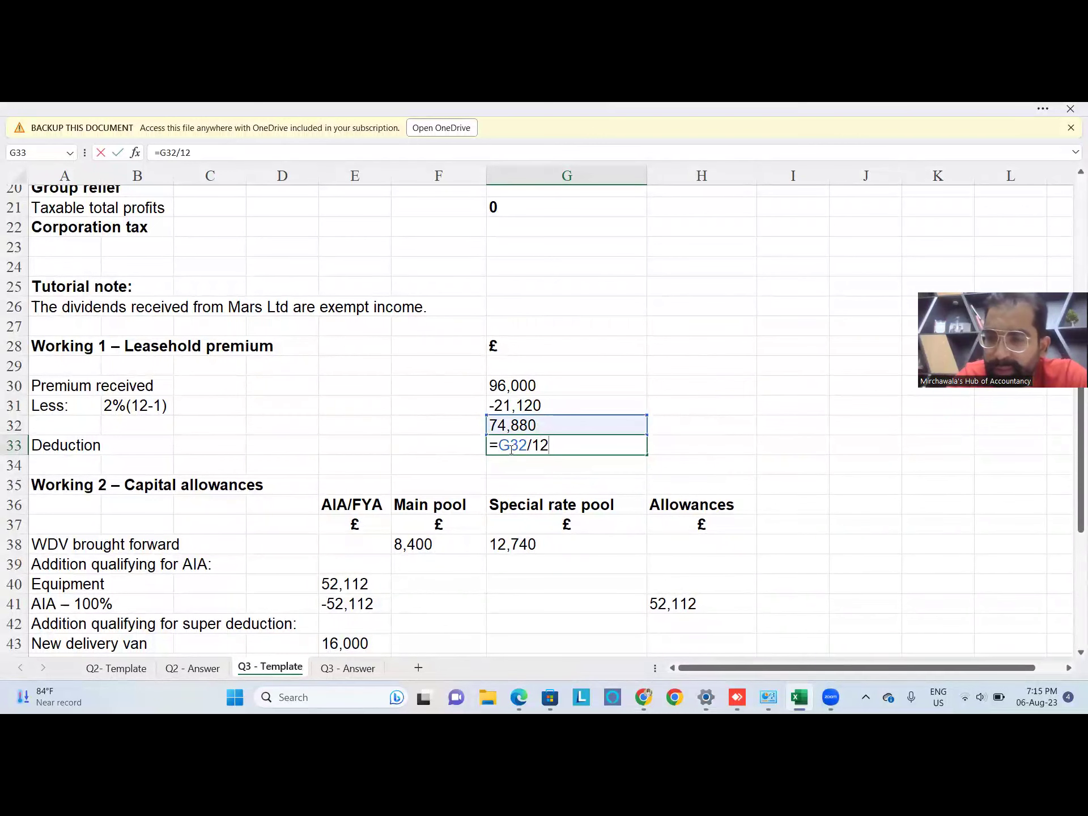
type("*.5")
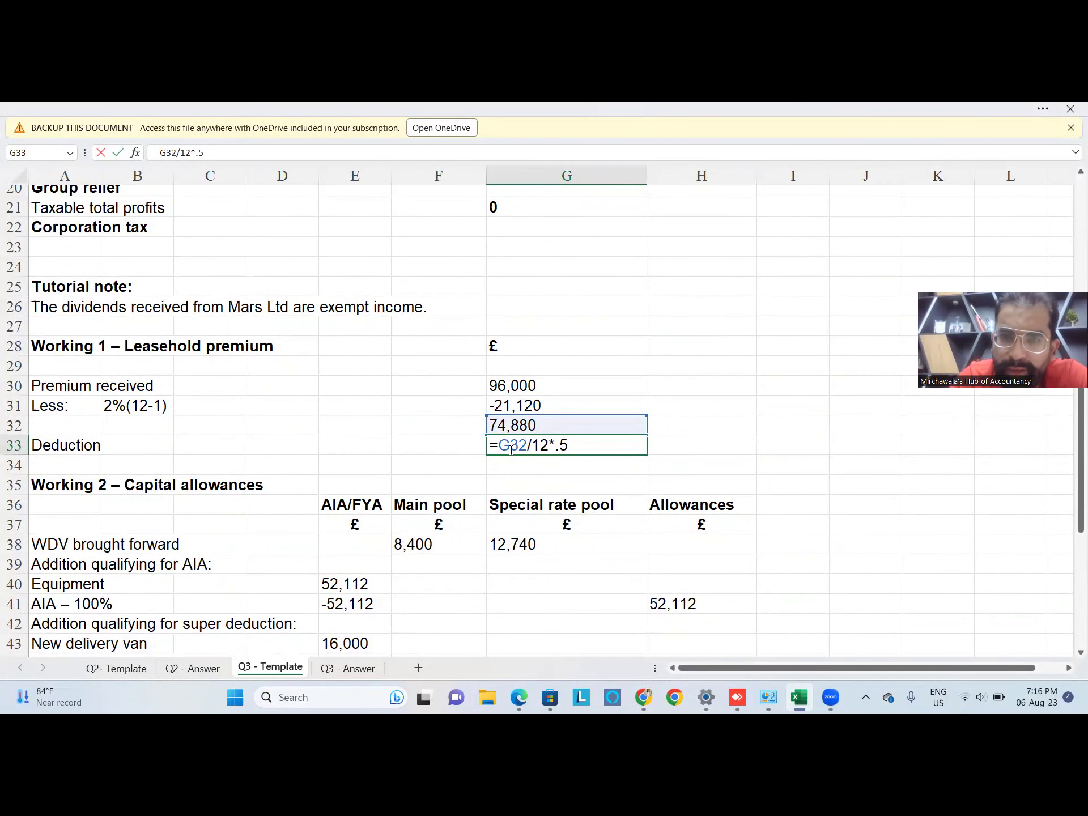
key("Return")
left_click_drag(509, 455, 516, 448)
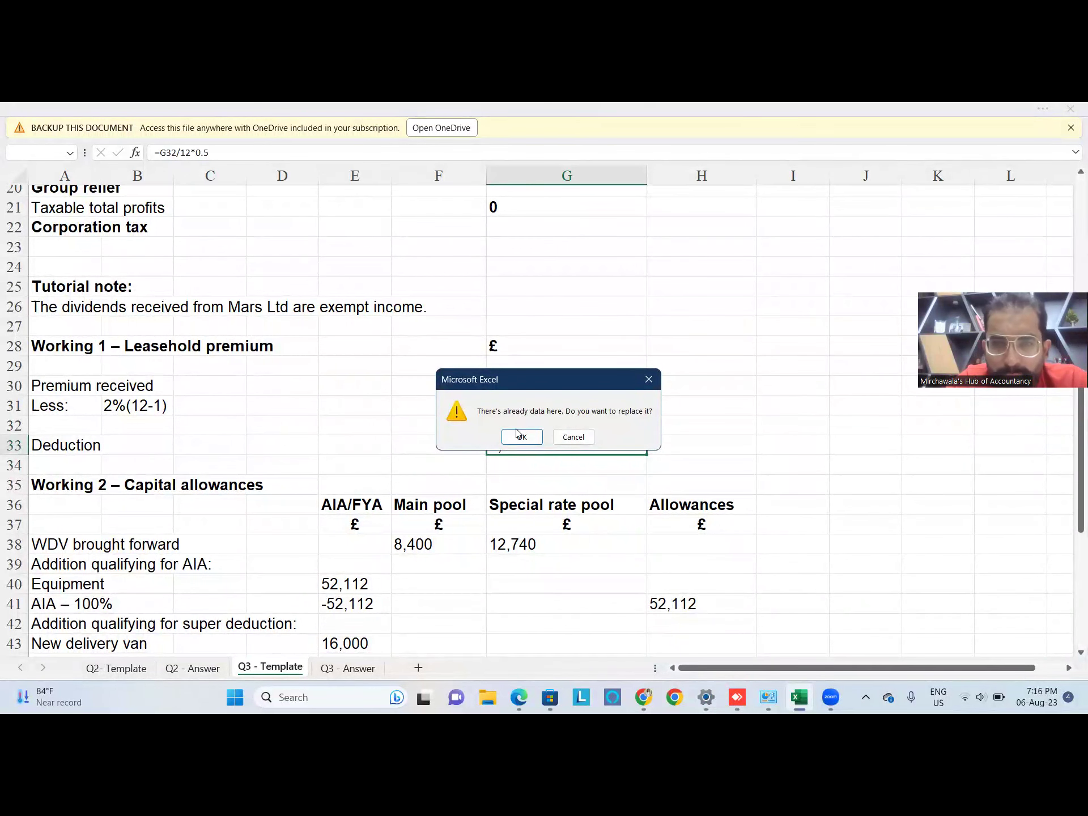
left_click(522, 438)
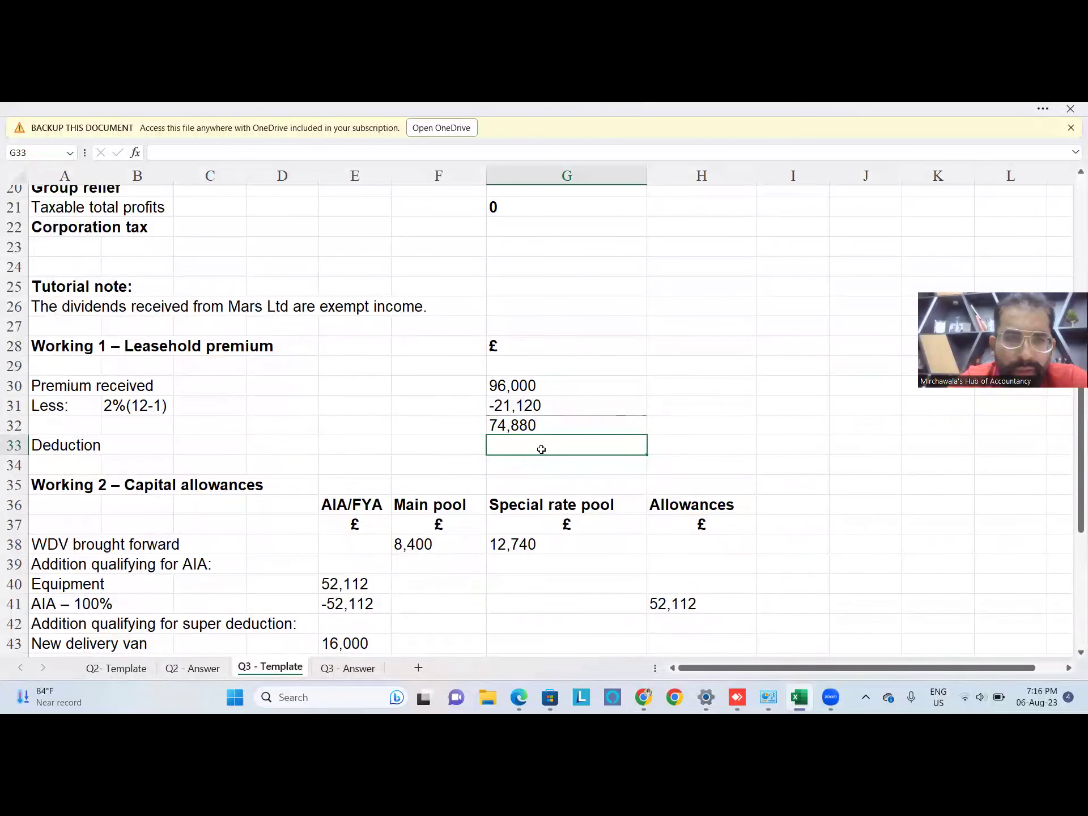
left_click(584, 525)
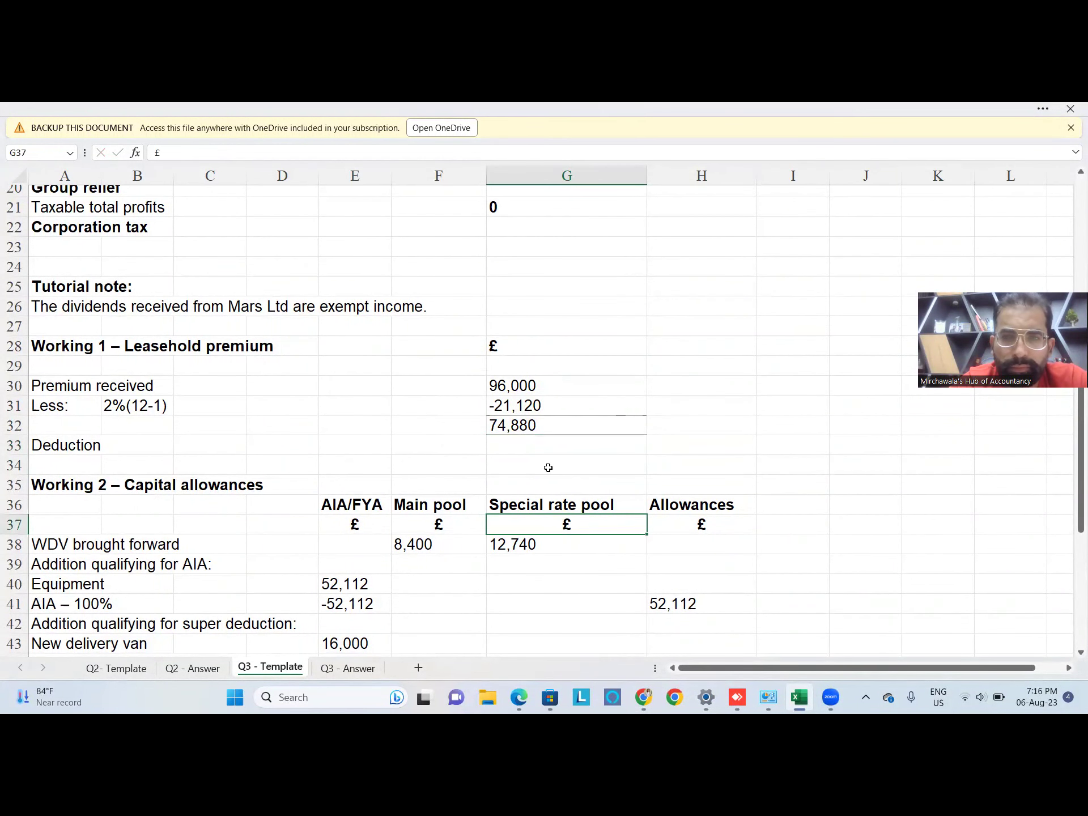
Calculate the leasehold premium deduction in G33 with =G32/12*.5 and make the cell bold.
left_click(533, 443)
type("=")
type("/12*.5")
key("Return")
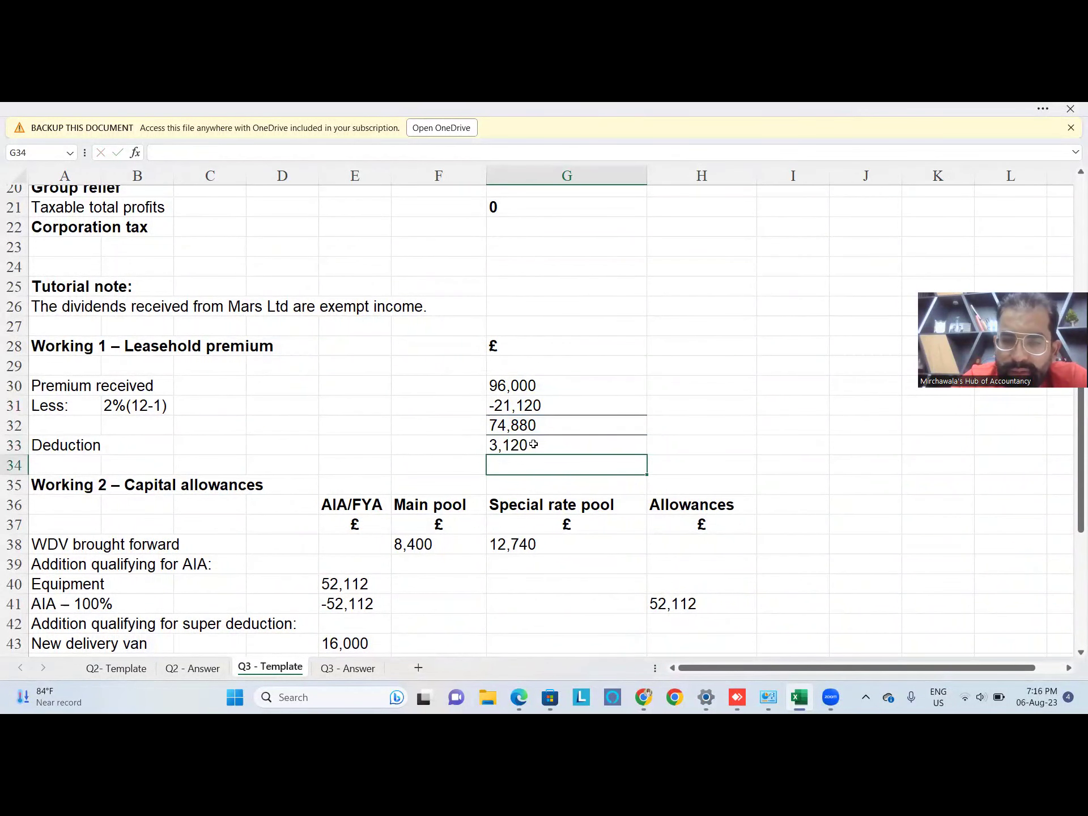
left_click(533, 445)
key("ctrl+b")
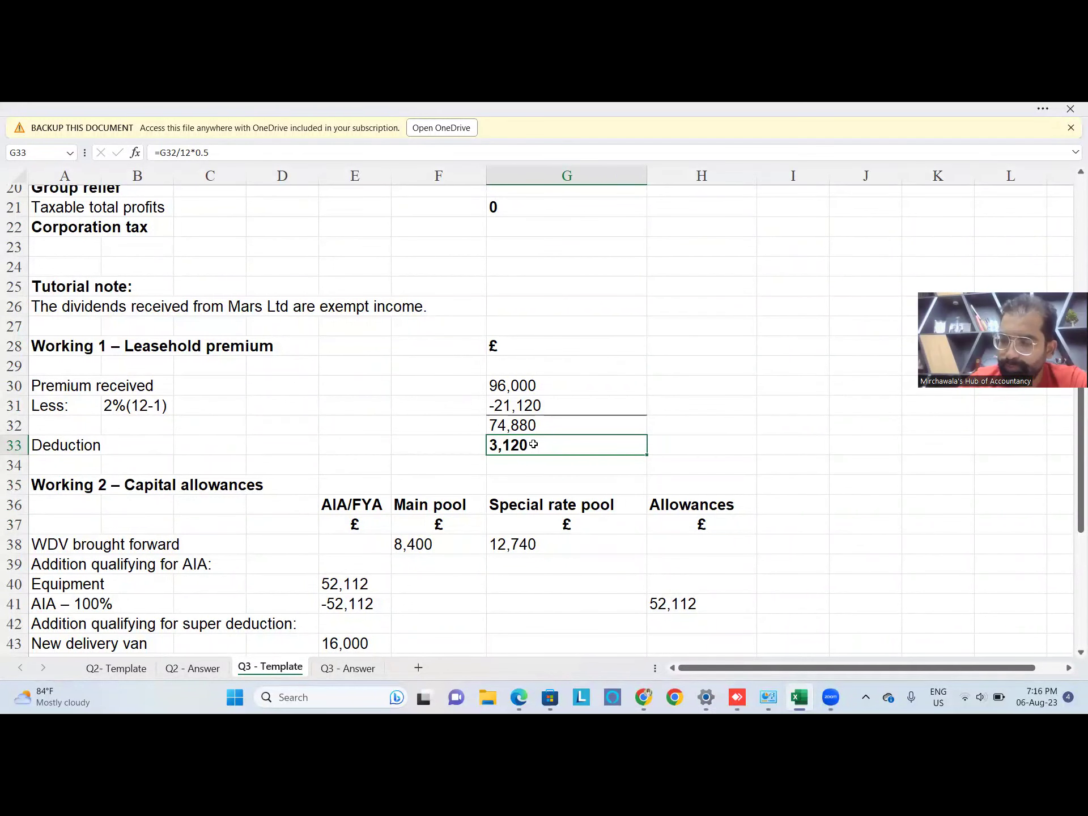
Enter 200692 as the operating profit in G5 of the corporation tax computation.
key("Up")
key("Up")
key("Up")
key("Up")
key("Up")
key("Up")
key("Up")
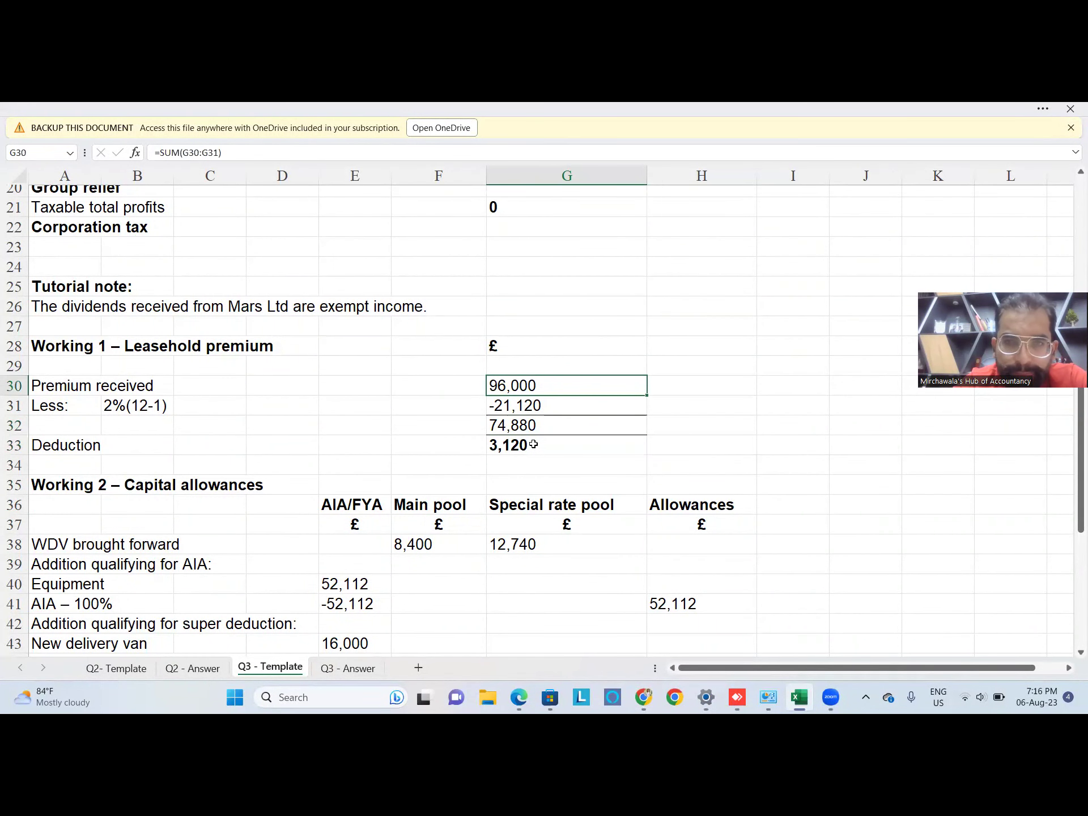
key("Up")
key("Up")
key("Up")
key("Up")
key("Up")
key("Up")
key("Up")
key("Up")
key("Up")
key("Up")
key("Up")
key("Up")
key("Up")
key("Up")
key("Up")
key("Up")
key("Up")
key("Up")
key("Up")
key("Up")
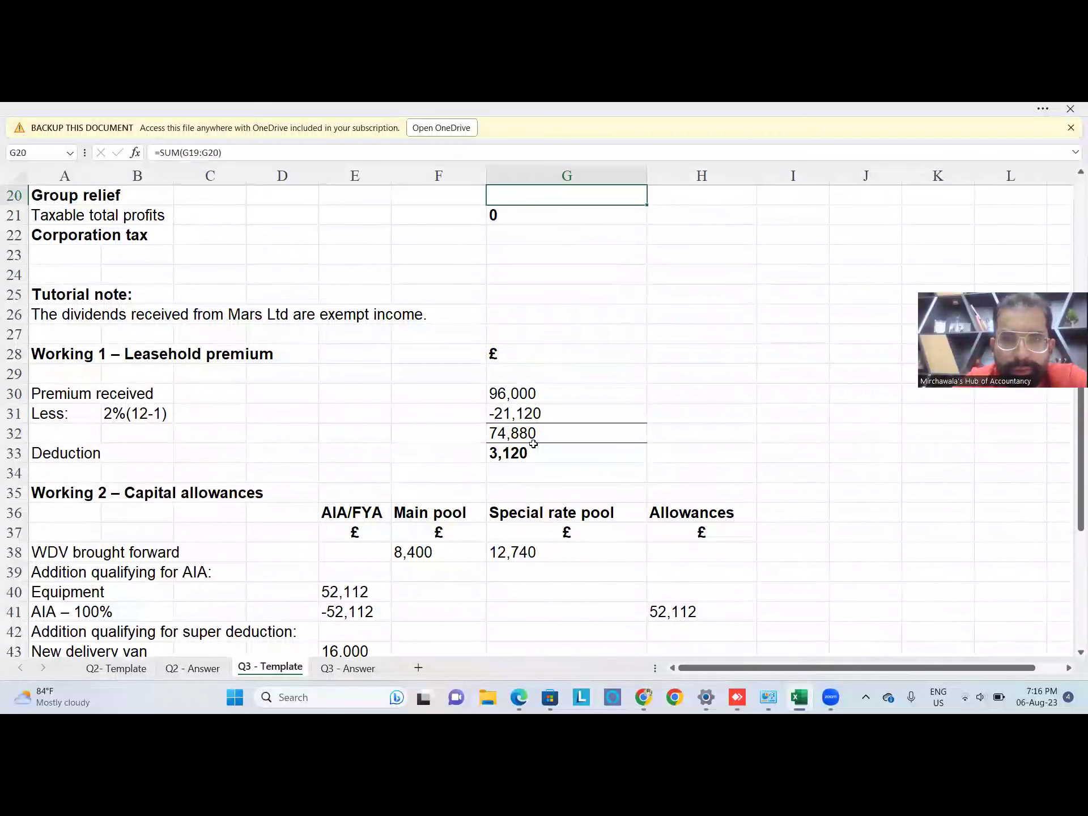
key("Down")
key("Down")
key("Down")
key("Down")
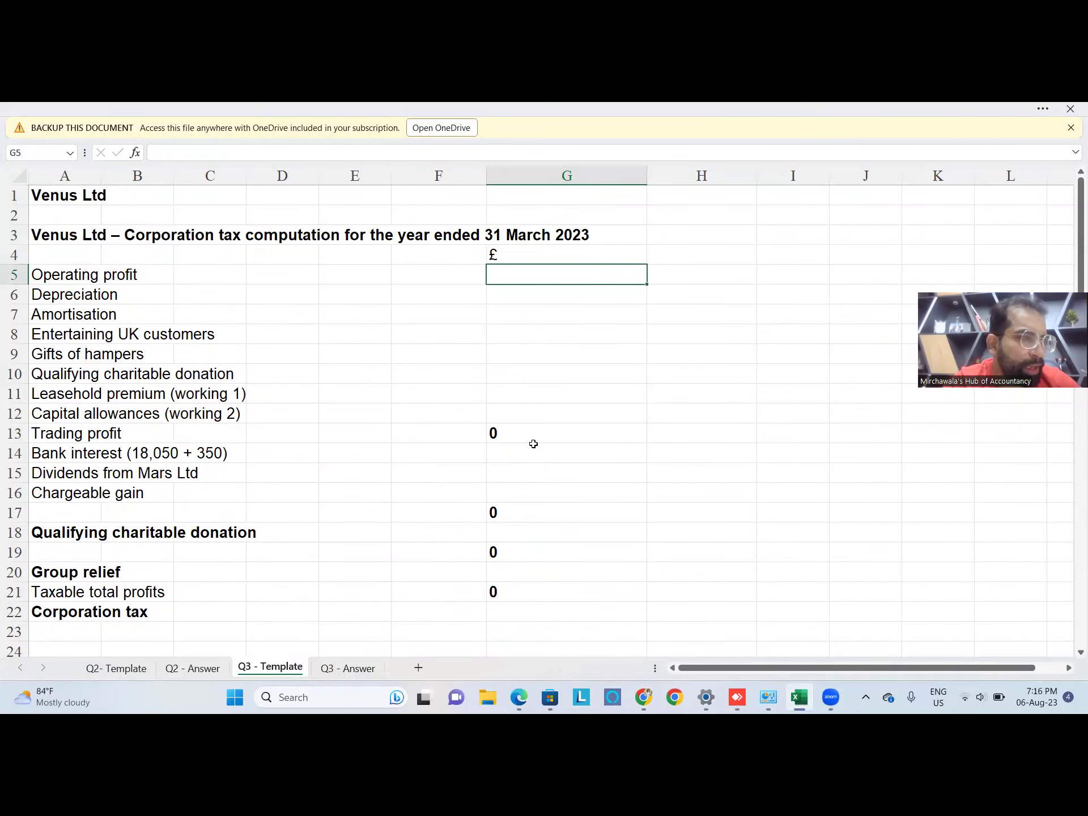
type("200692")
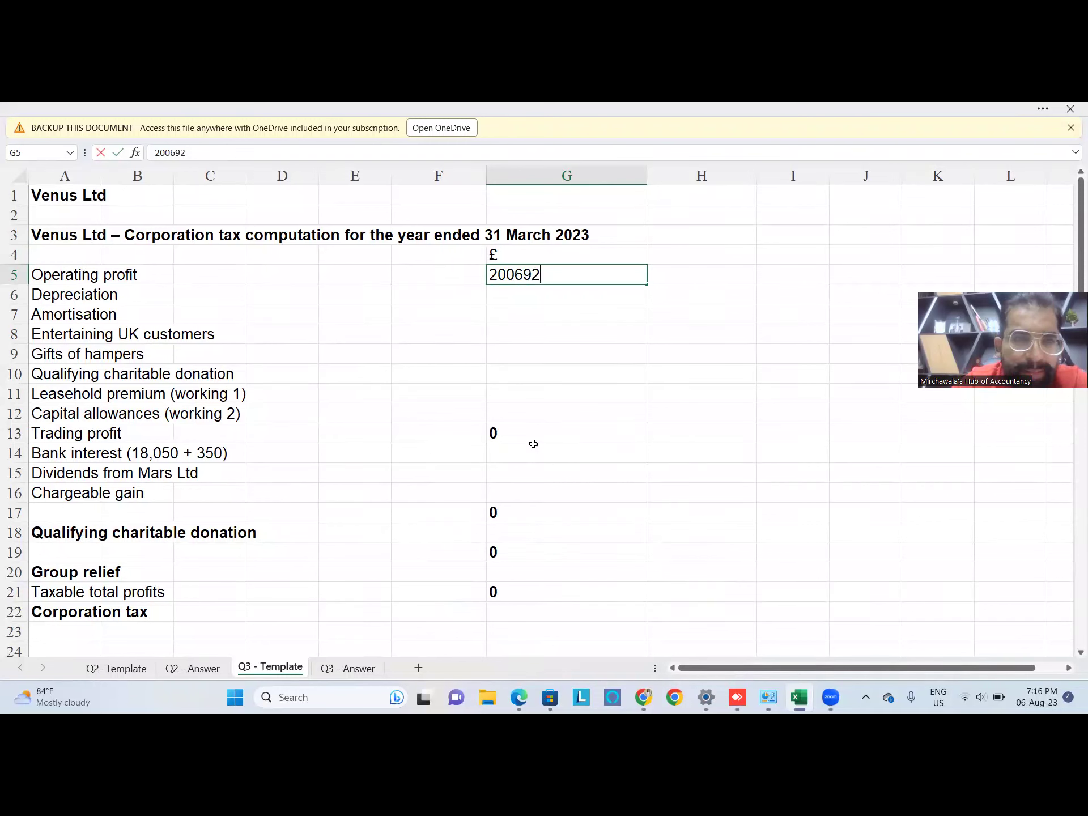
key("Return")
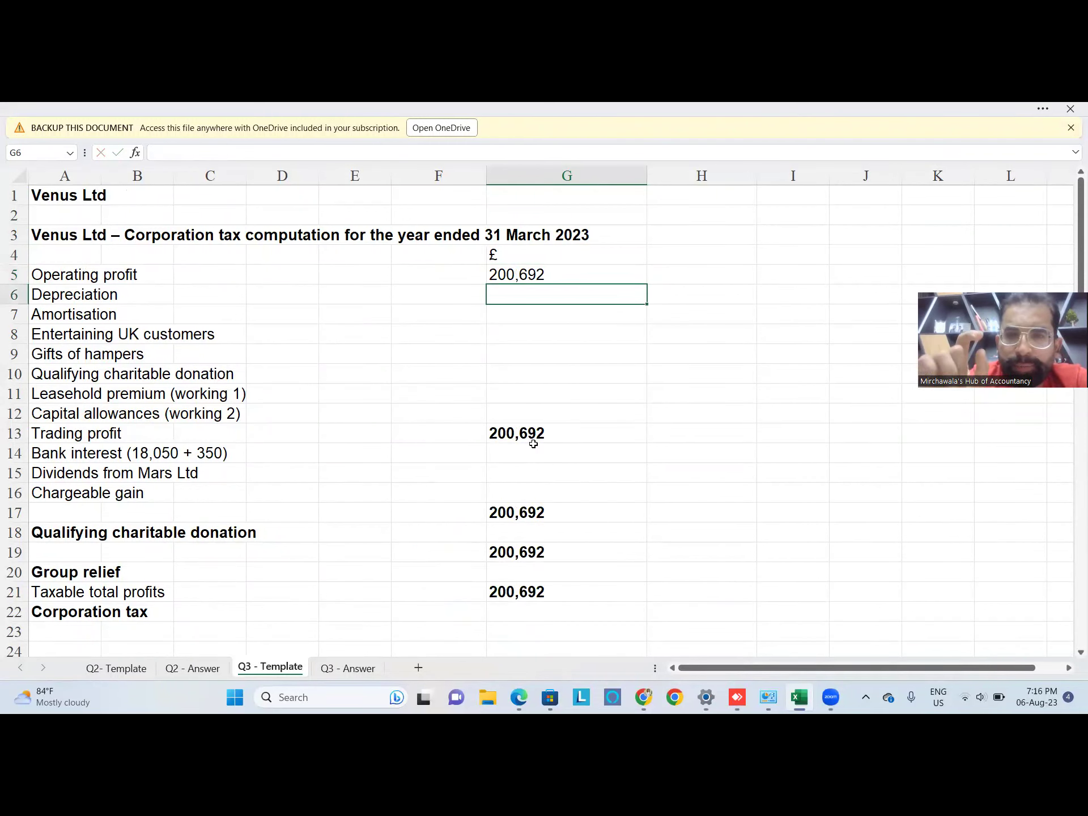
Clear the preset totals from G13, G17, G19 and G21 of the corporation tax computation.
key("Down")
key("Down")
key("Down")
key("Down")
key("Down")
key("Down")
key("Down")
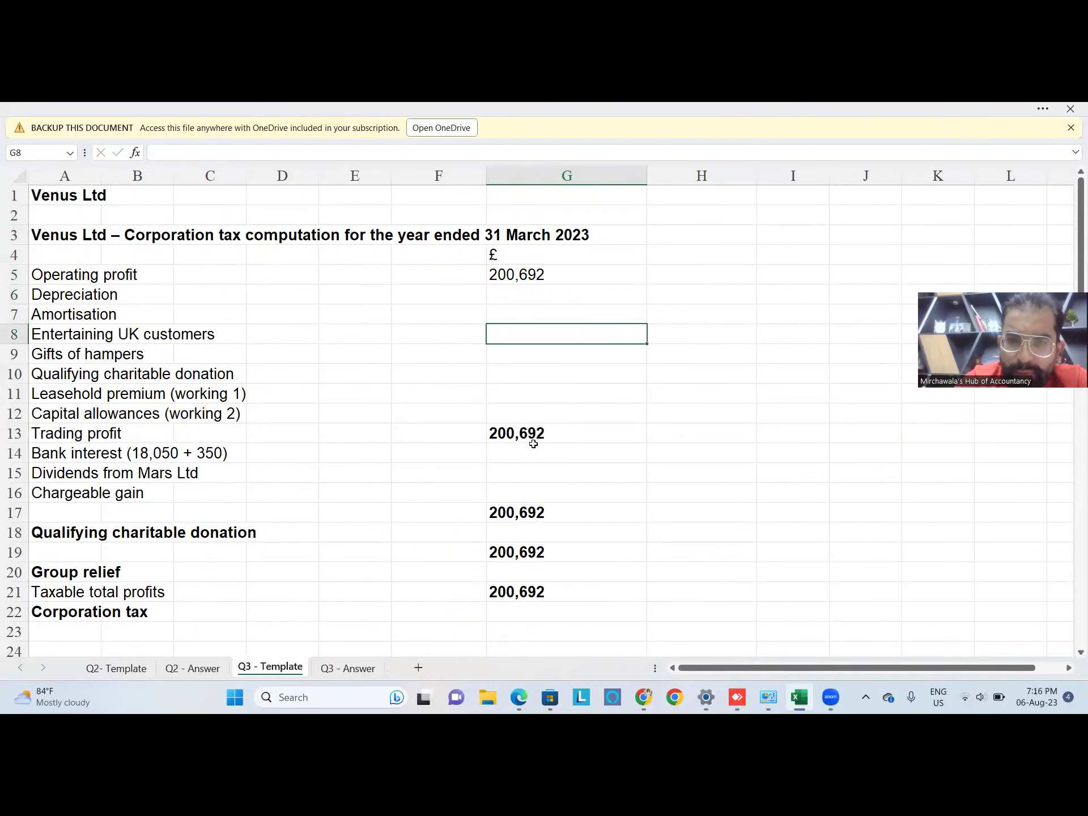
key("F2")
key("BackSpace")
key("BackSpace")
key("BackSpace")
key("BackSpace")
key("BackSpace")
key("BackSpace")
key("BackSpace")
key("BackSpace")
key("BackSpace")
key("BackSpace")
key("BackSpace")
key("BackSpace")
key("Return")
key("Down")
key("Down")
key("Down")
key("Down")
key("Down")
key("F2")
key("BackSpace")
key("BackSpace")
key("BackSpace")
key("BackSpace")
key("BackSpace")
key("BackSpace")
key("BackSpace")
key("BackSpace")
key("Return")
key("Down")
key("F2")
key("BackSpace")
key("BackSpace")
key("BackSpace")
key("BackSpace")
key("BackSpace")
key("BackSpace")
key("BackSpace")
key("BackSpace")
key("BackSpace")
key("BackSpace")
key("BackSpace")
key("BackSpace")
key("BackSpace")
Enter 32046 as the depreciation in G6 of the corporation tax computation.
key("Up")
key("Up")
key("Up")
key("Up")
key("Up")
key("Up")
key("Up")
key("Up")
key("Up")
key("Up")
key("Up")
key("Up")
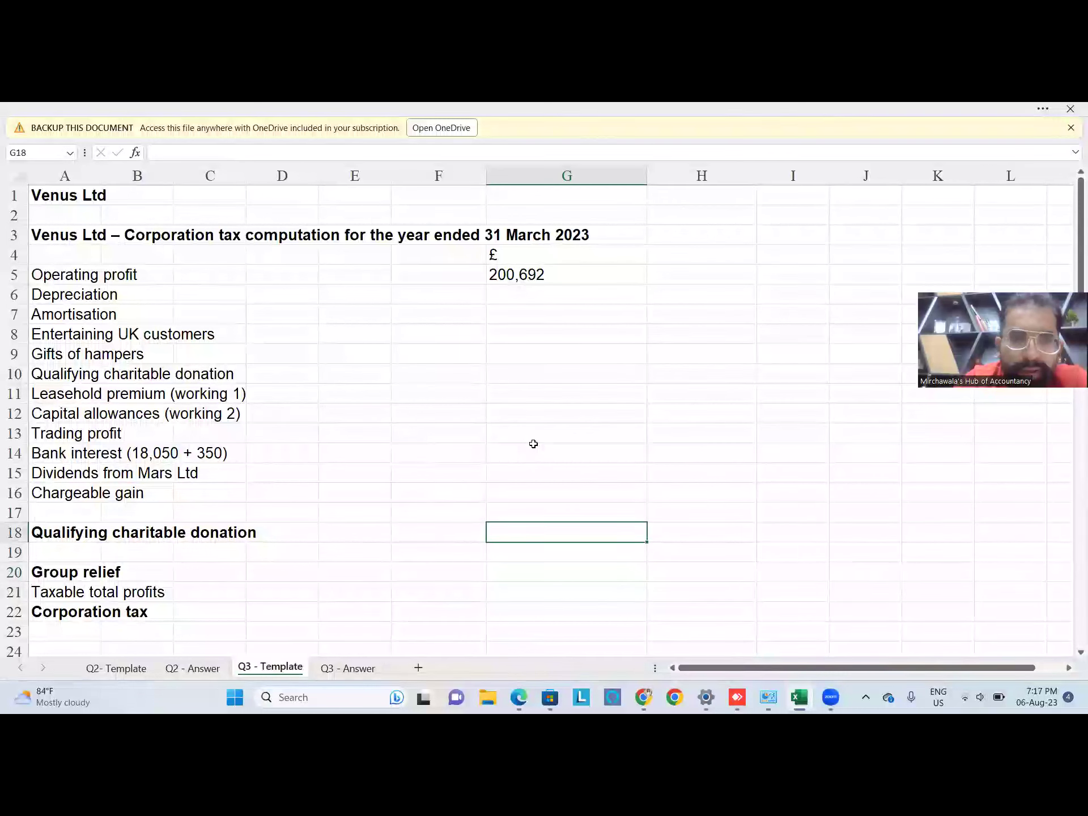
key("Up")
key("Up")
key("Up")
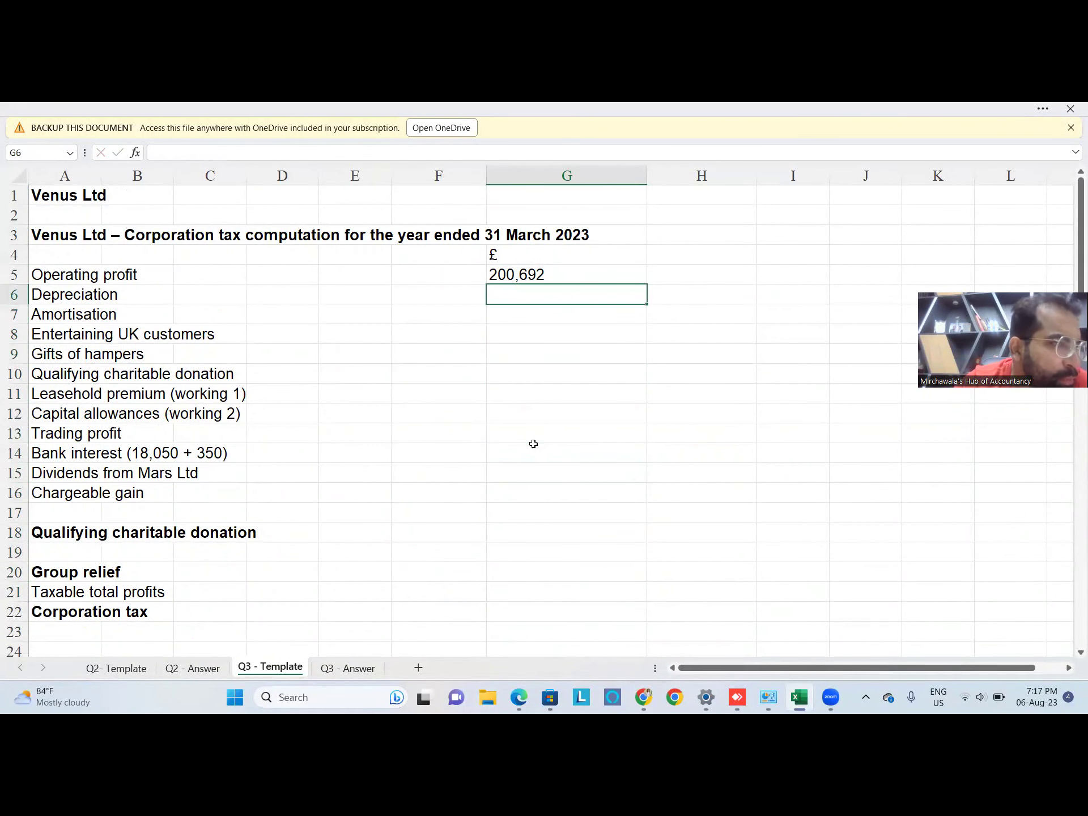
type("6")
key("BackSpace")
type("32046")
key("ctrl+Return")
key("Down")
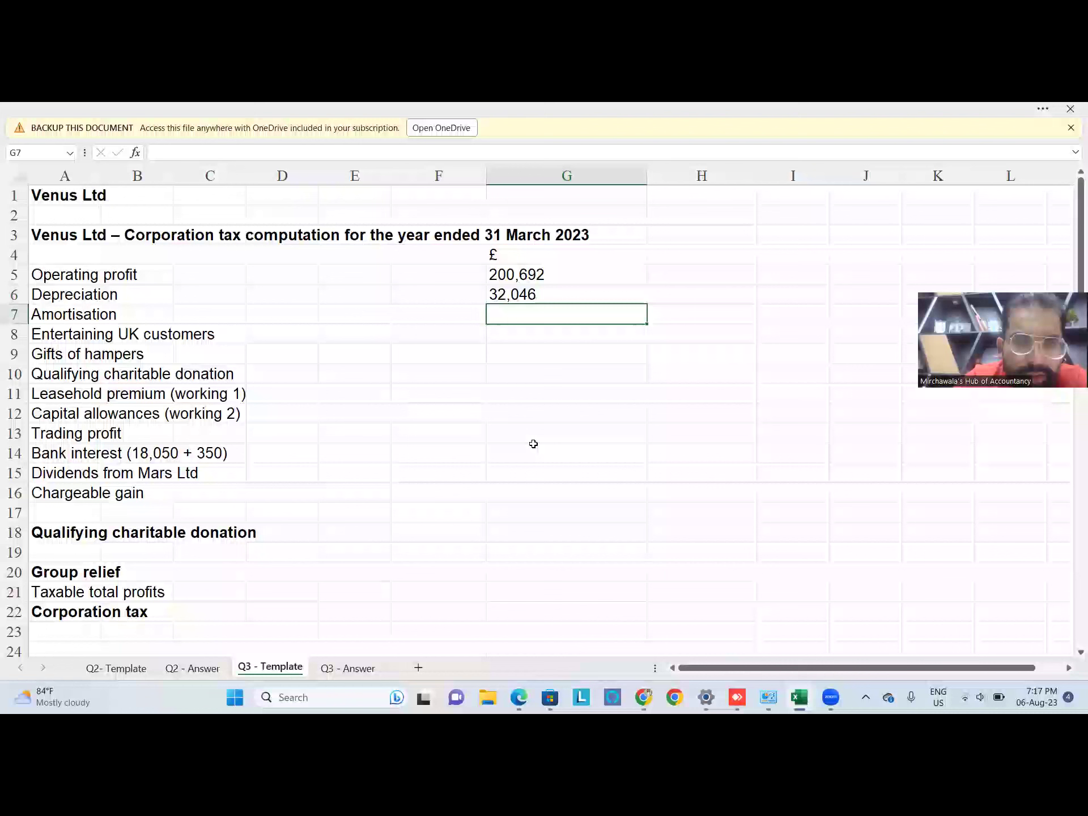
Enter 4000 for amortisation in G7 and 3600 for entertaining UK customers in G8.
type("40000")
key("BackSpace")
key("Return")
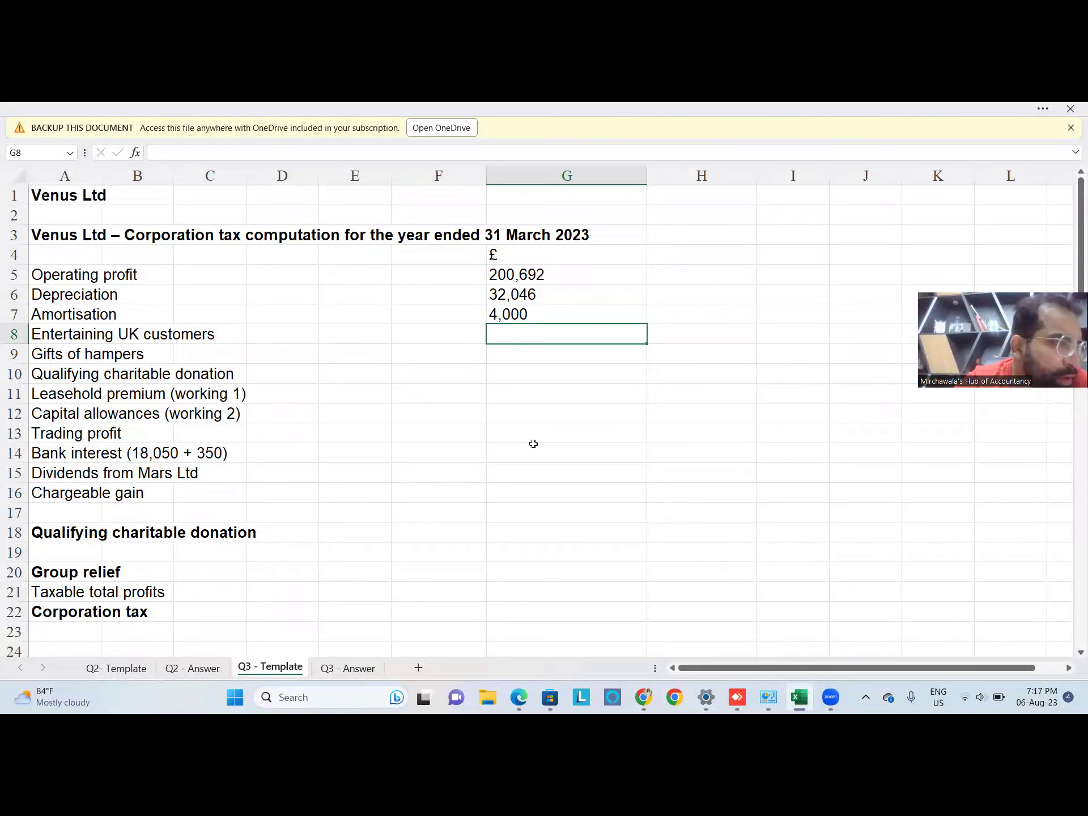
type("3600")
key("Return")
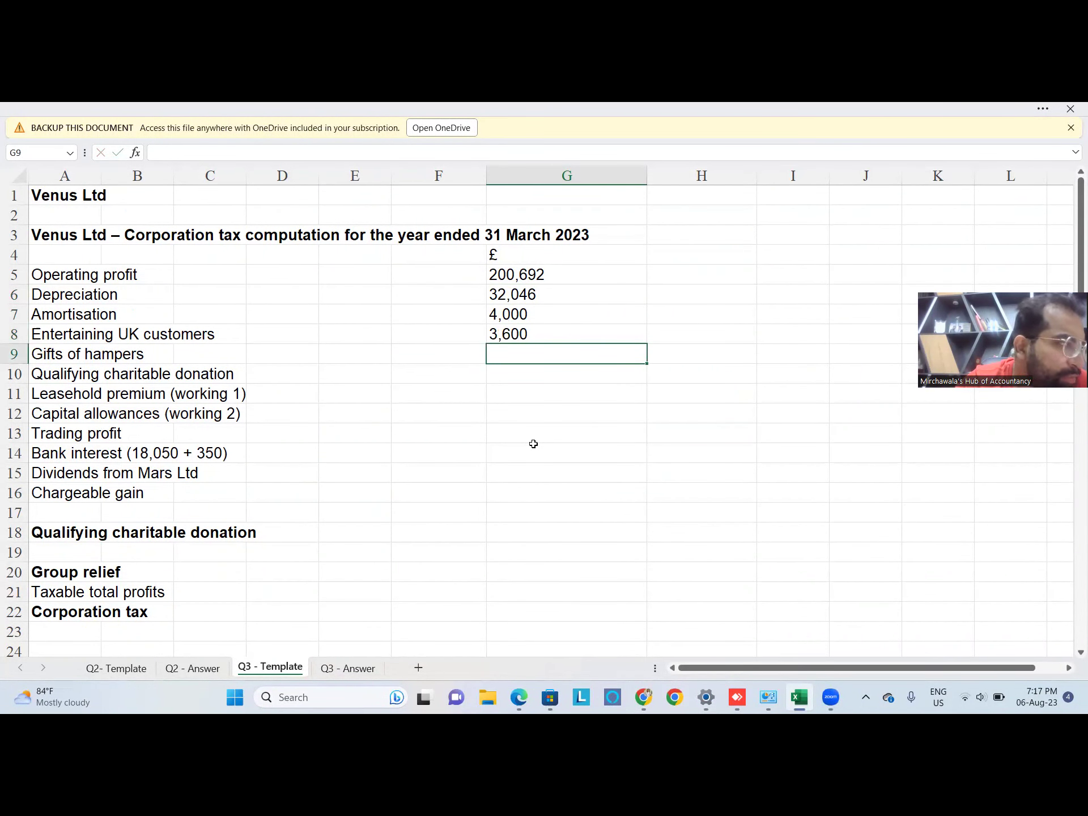
Enter 2730 for gifts of hampers in G9 and 1410 for the qualifying charitable donation in G10.
type("2730")
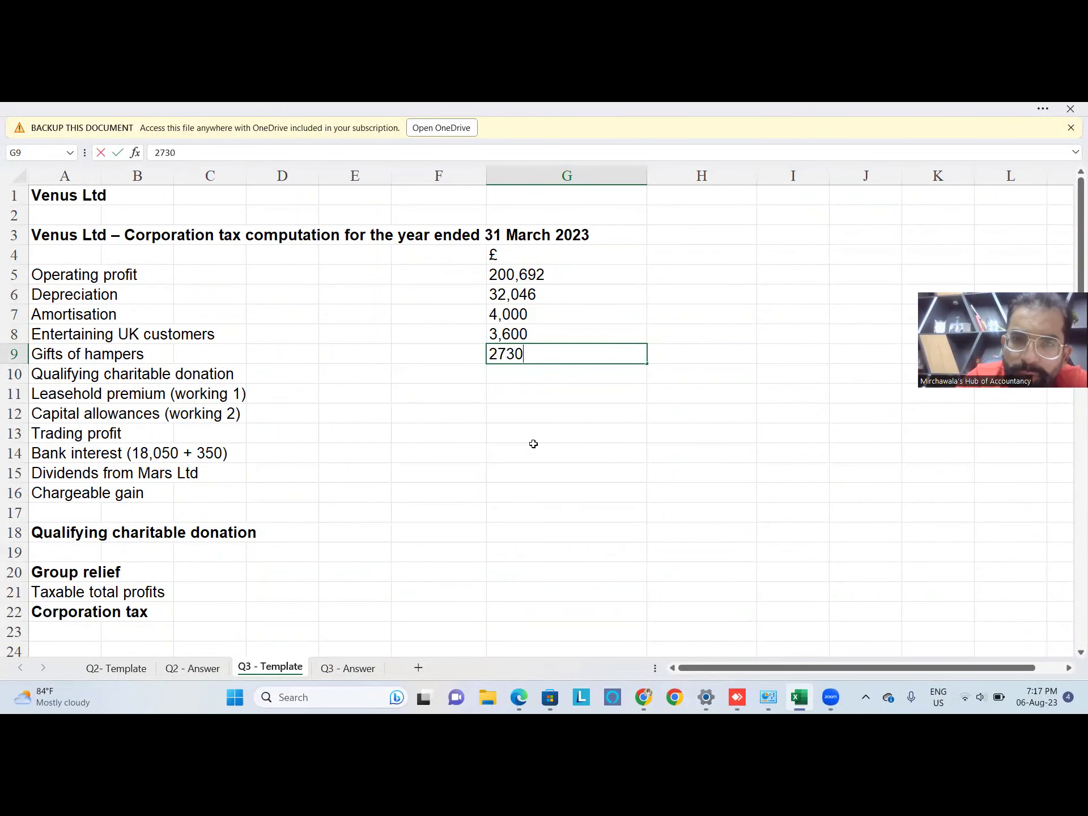
key("Return")
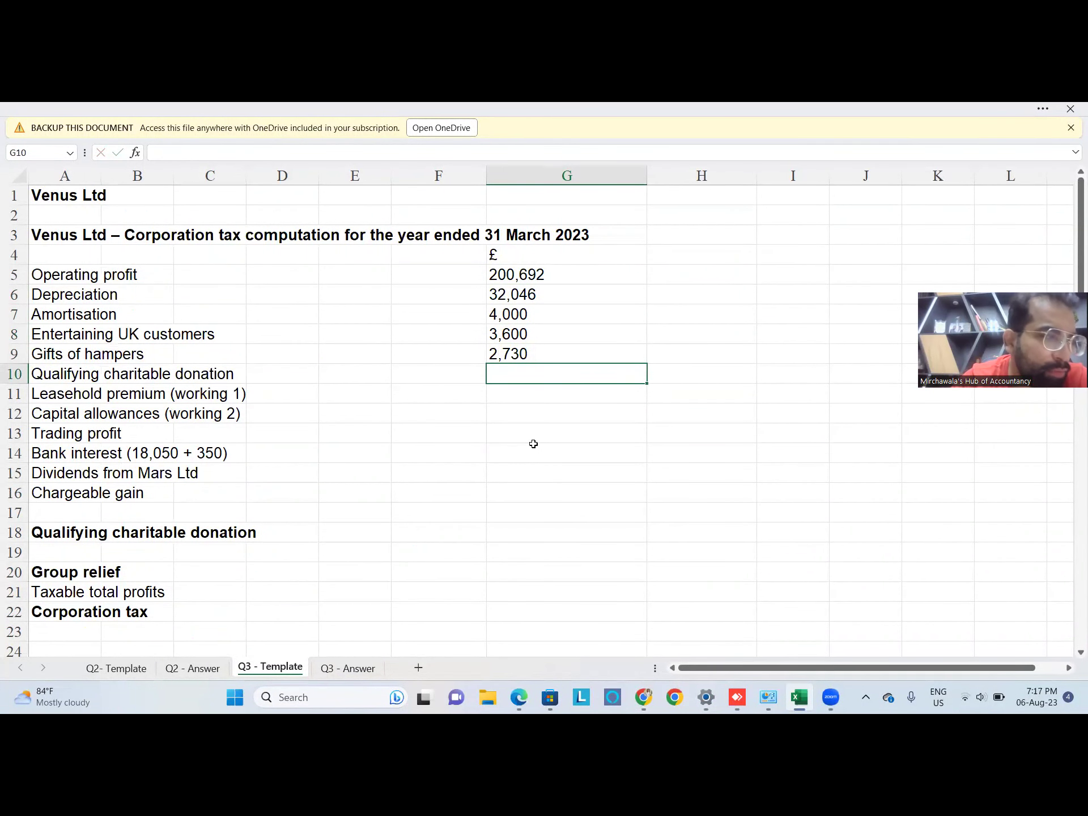
type("141")
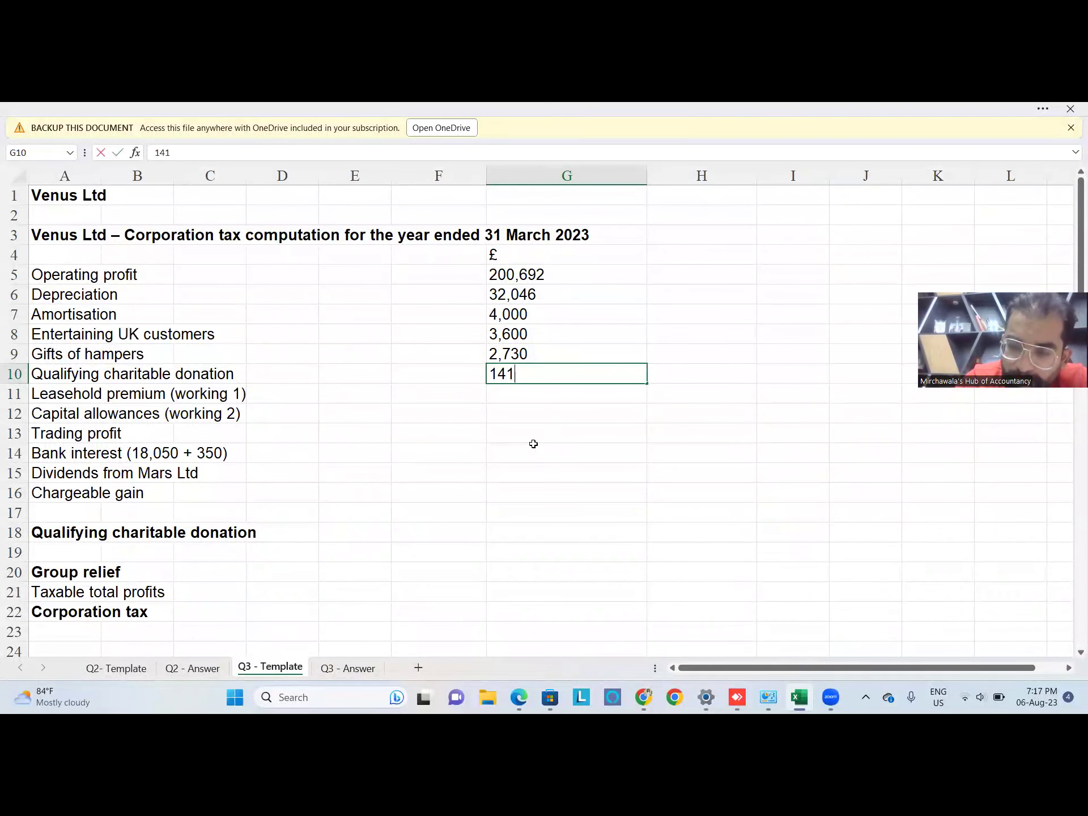
type("0")
key("Return")
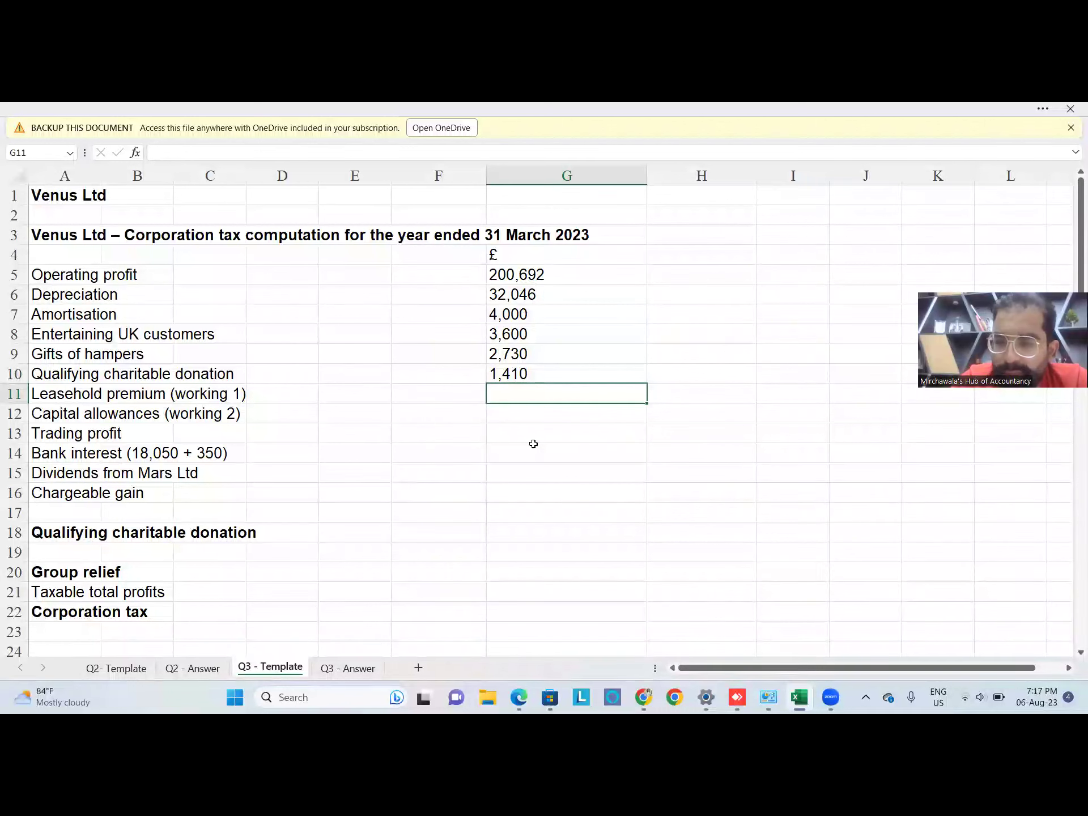
Enter -3120 as the leasehold premium deduction in G11 of the corporation tax computation.
type("-")
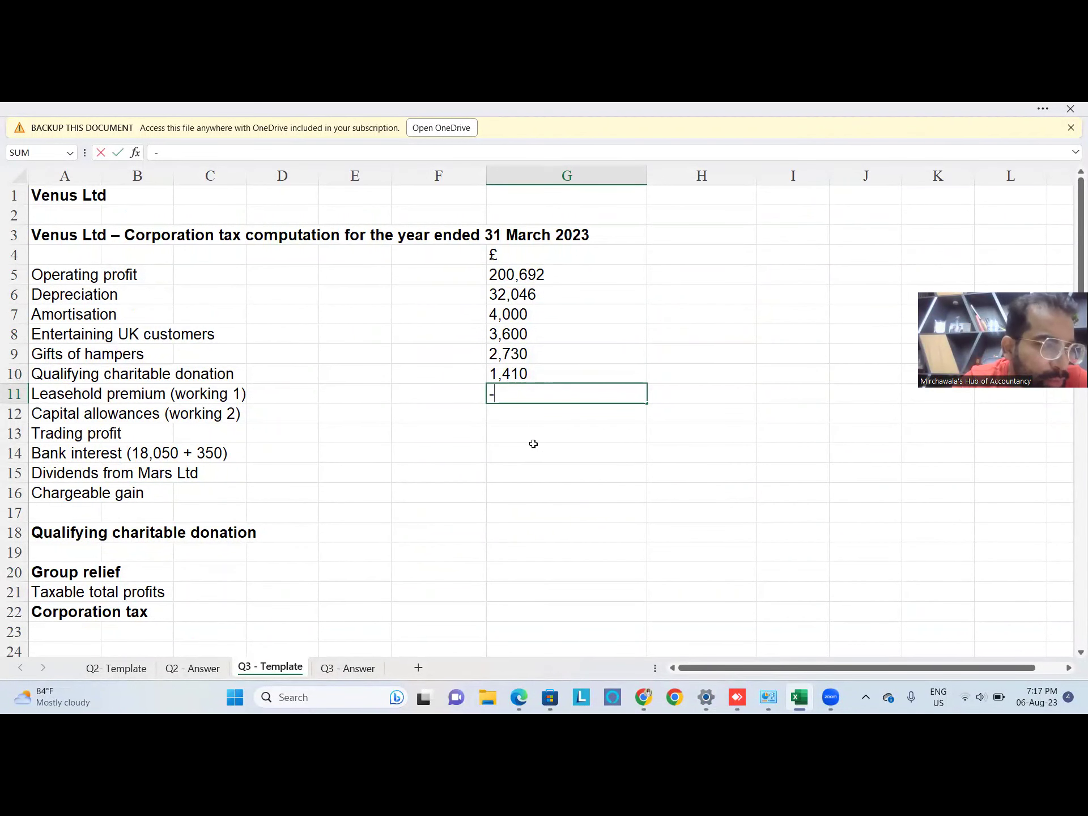
type("3120")
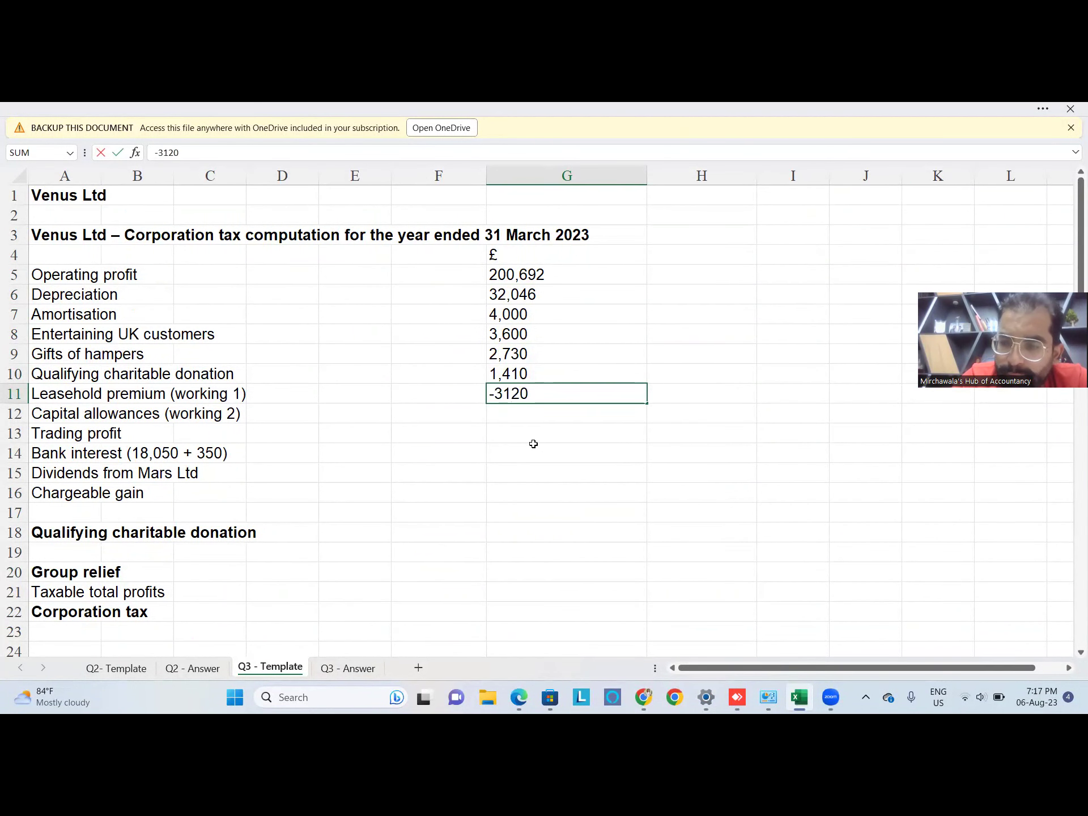
key("Return")
Enter -80324 for capital allowances in G12 and total G5:G12 as the trading profit in G13.
type("-")
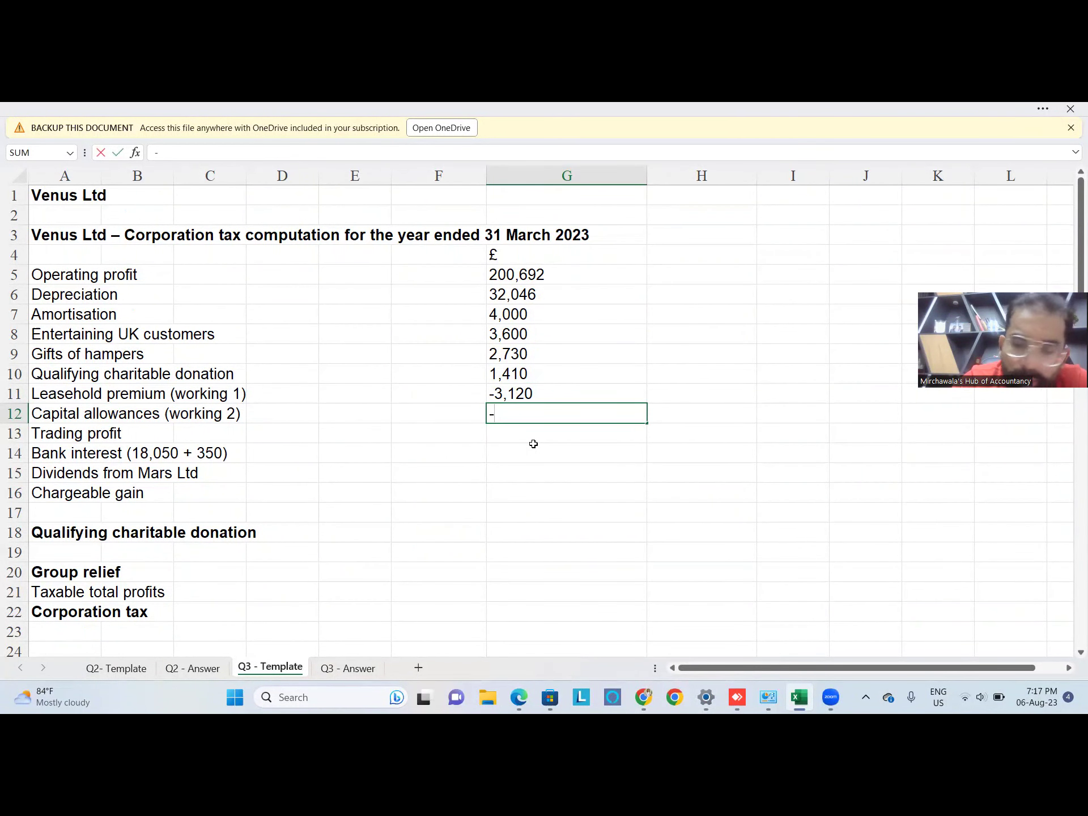
type("803")
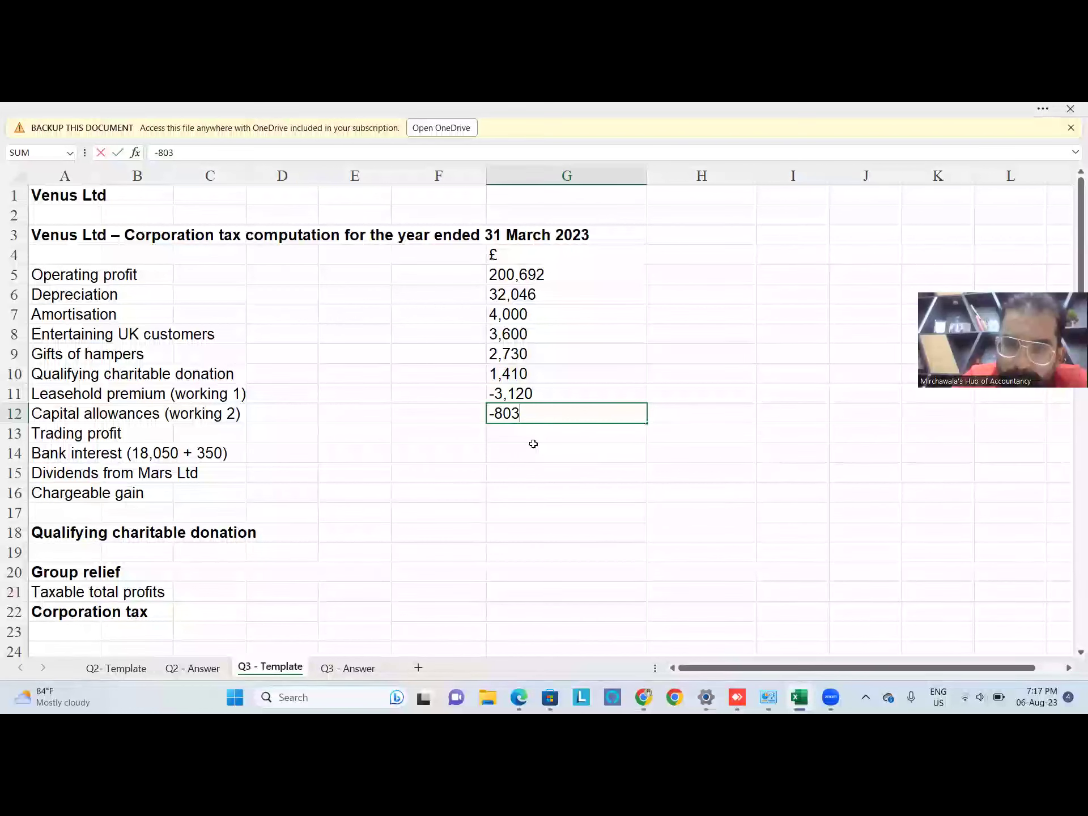
type("24")
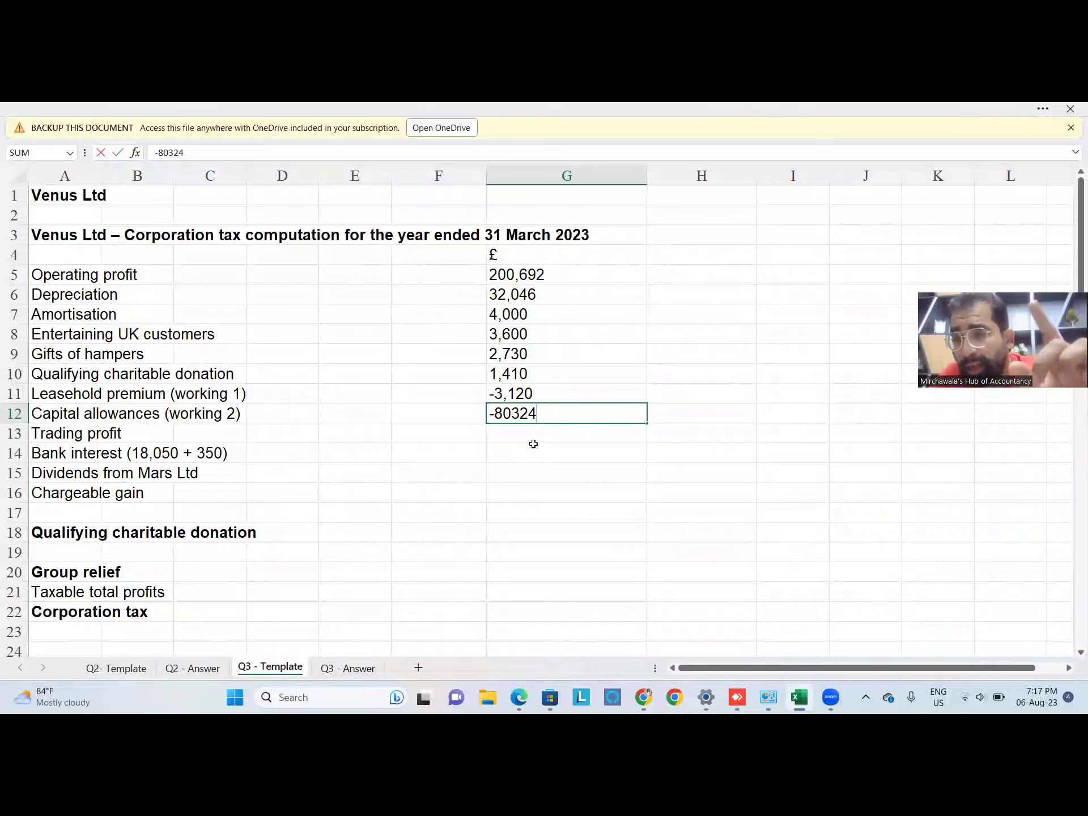
key("Return")
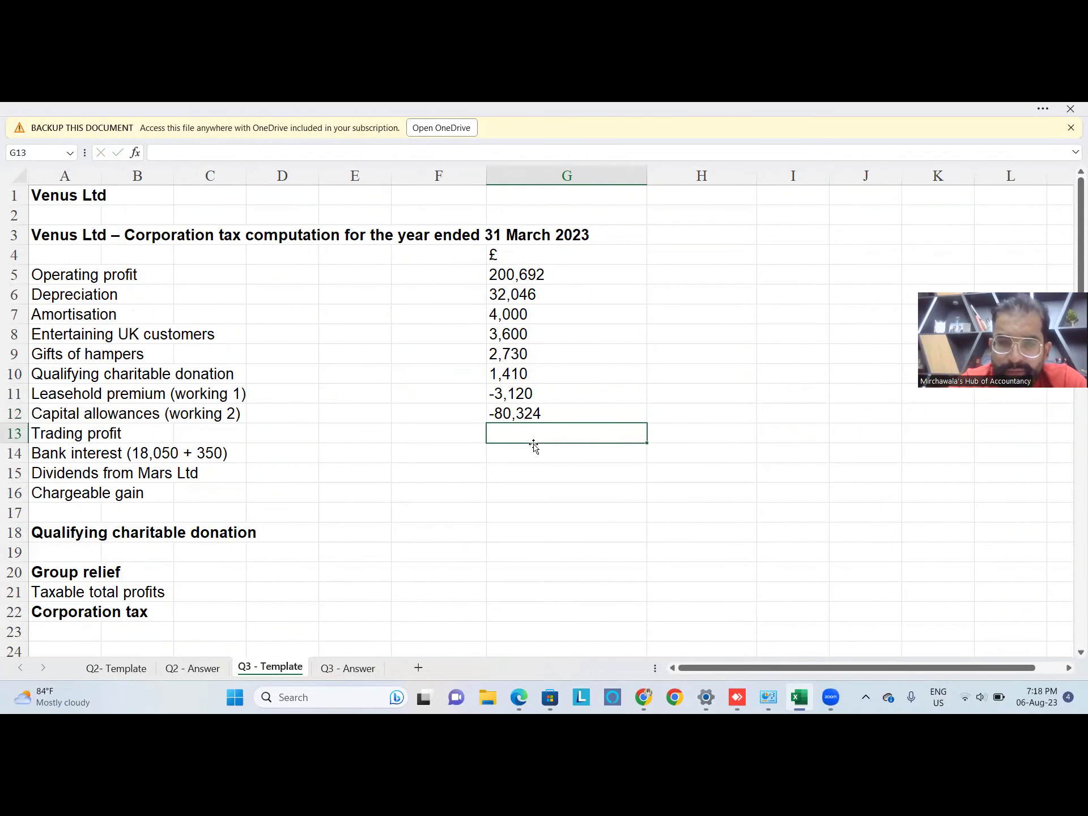
key("alt+equal")
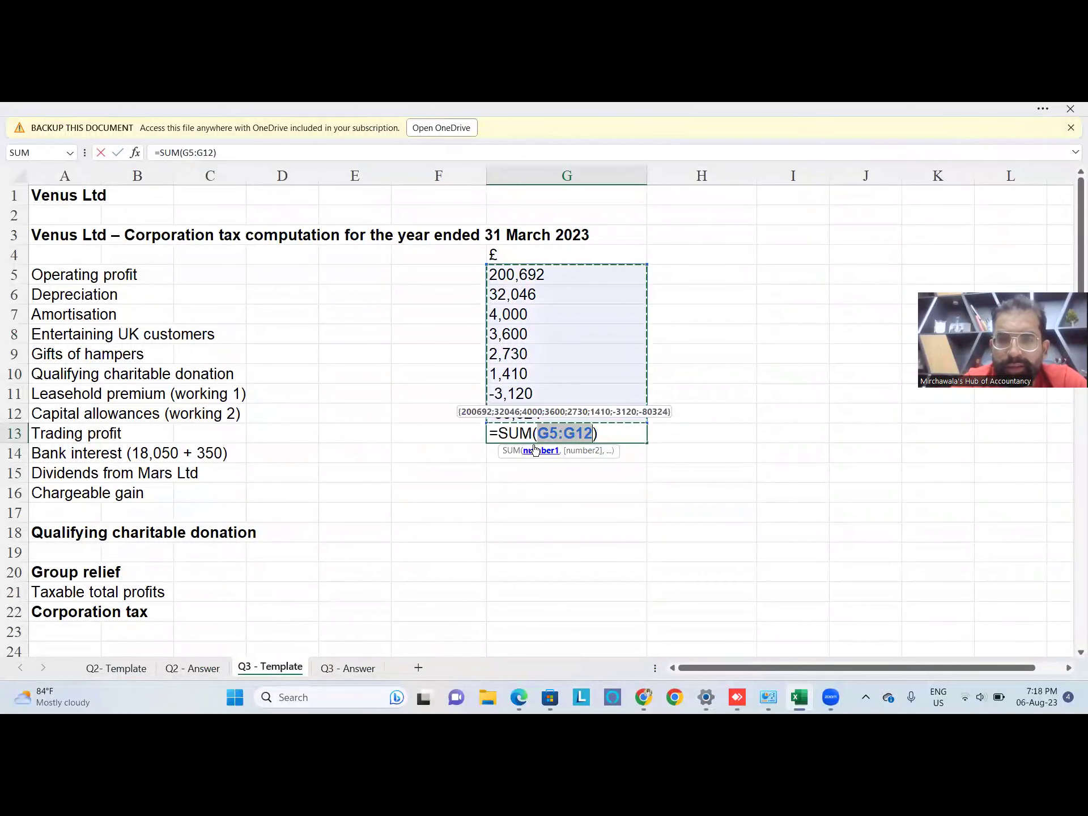
key("Return")
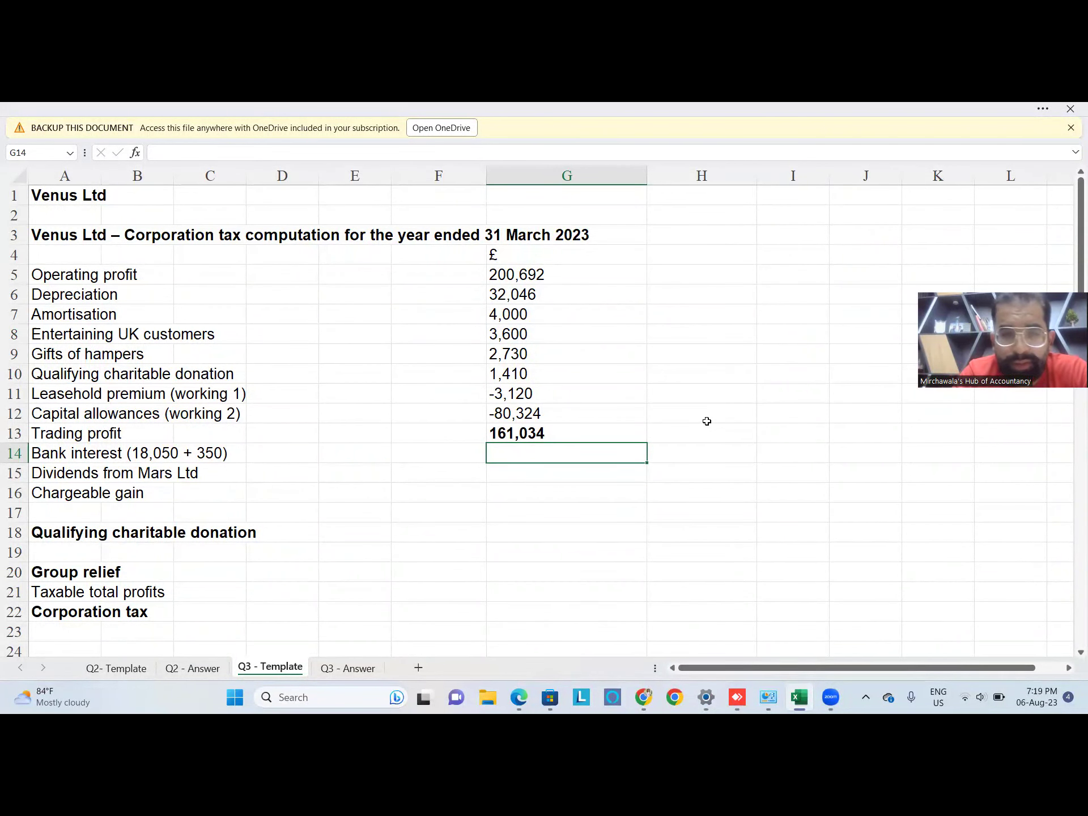
Enter 18400 as the bank interest in G14 of the corporation tax computation.
left_click(204, 459)
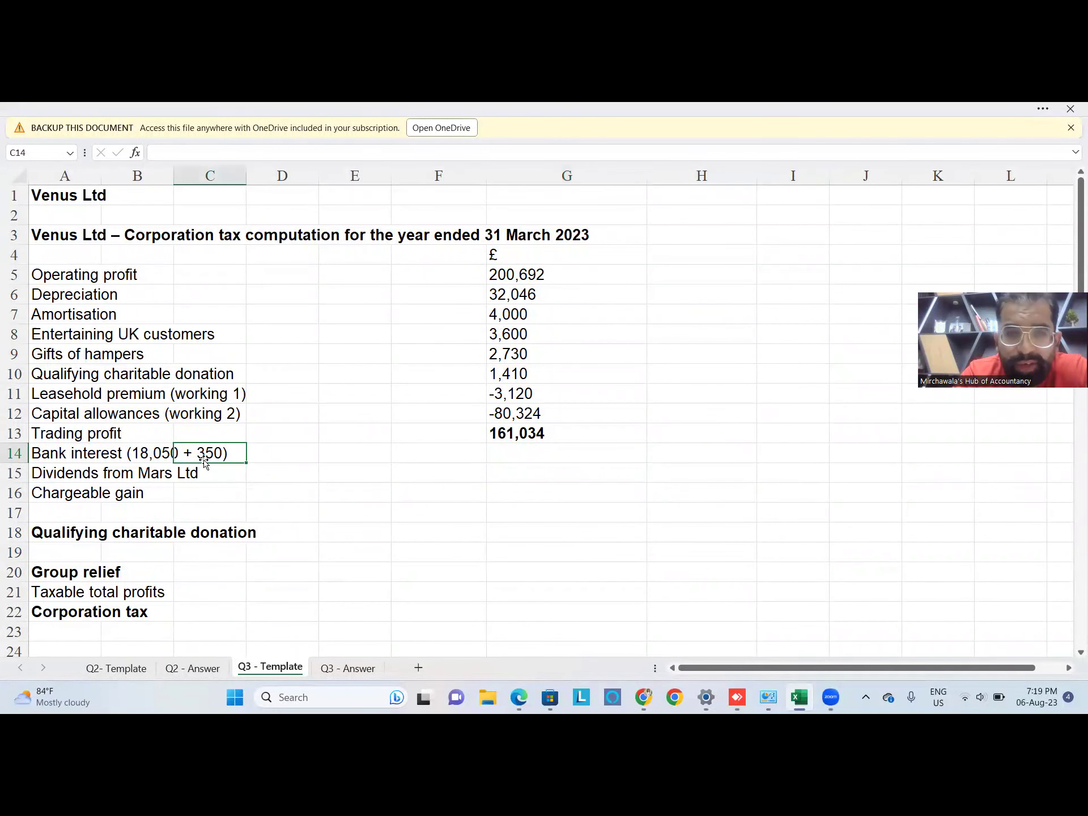
left_click(162, 456)
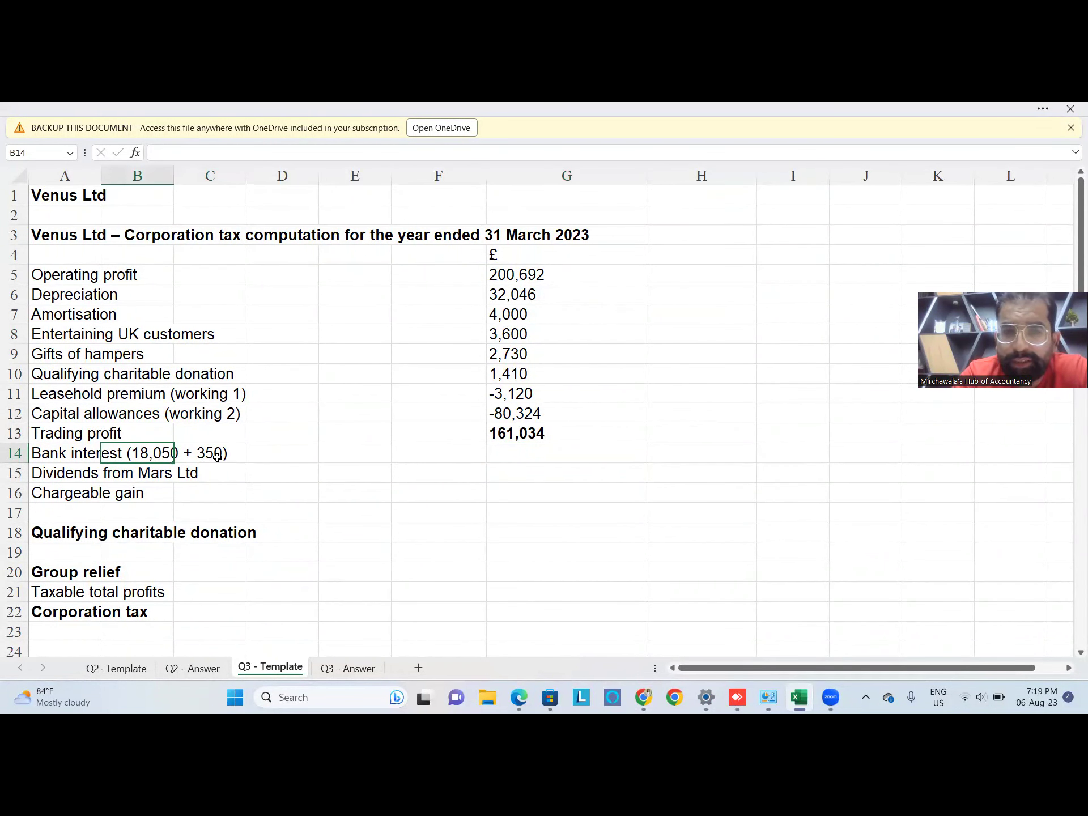
left_click(520, 452)
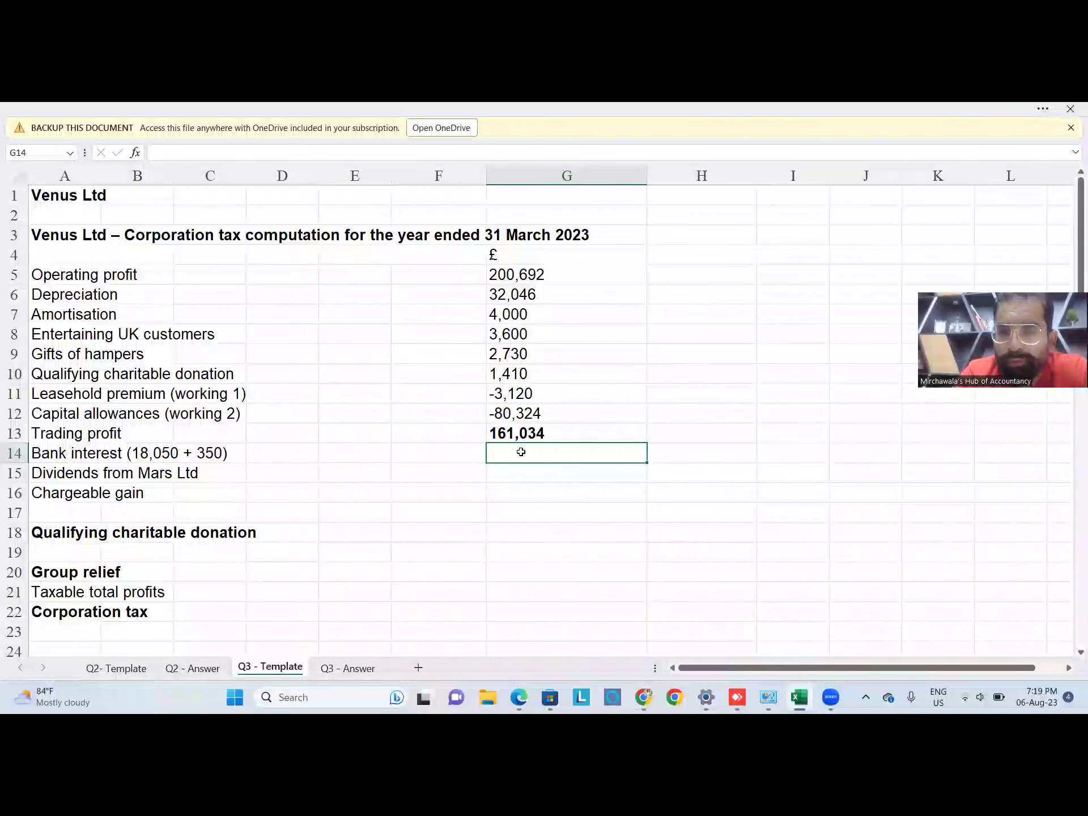
type("18")
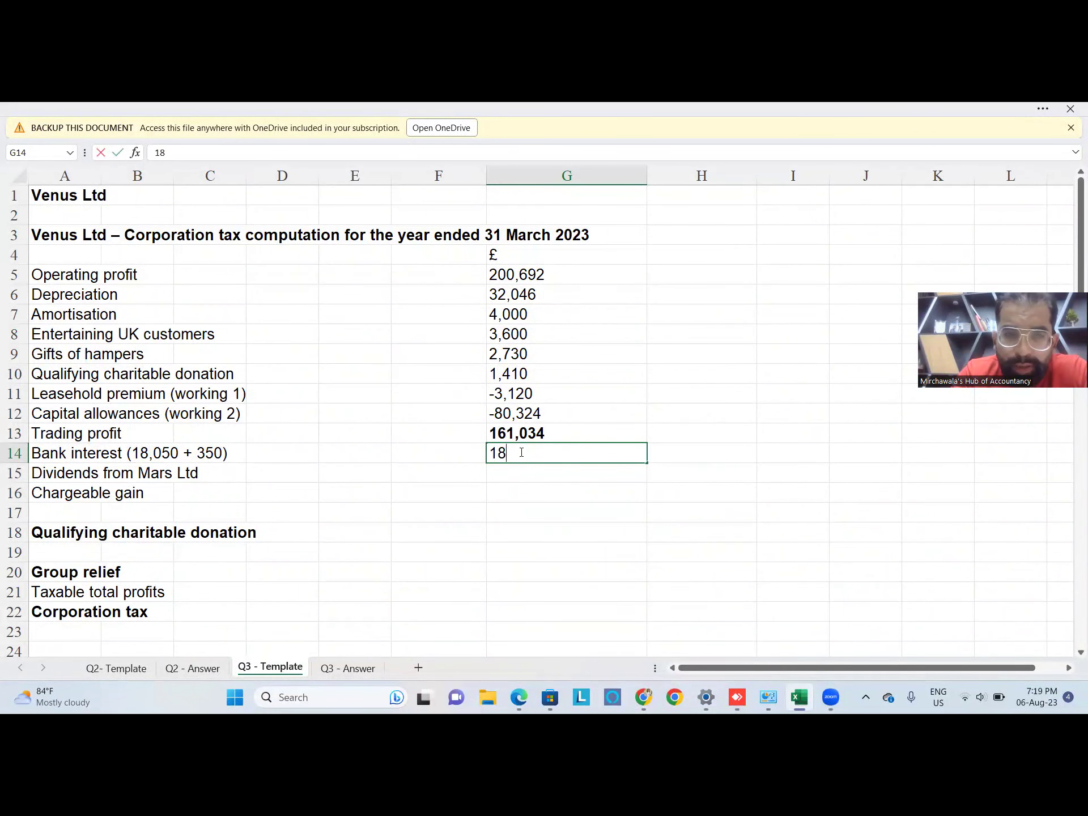
type("400")
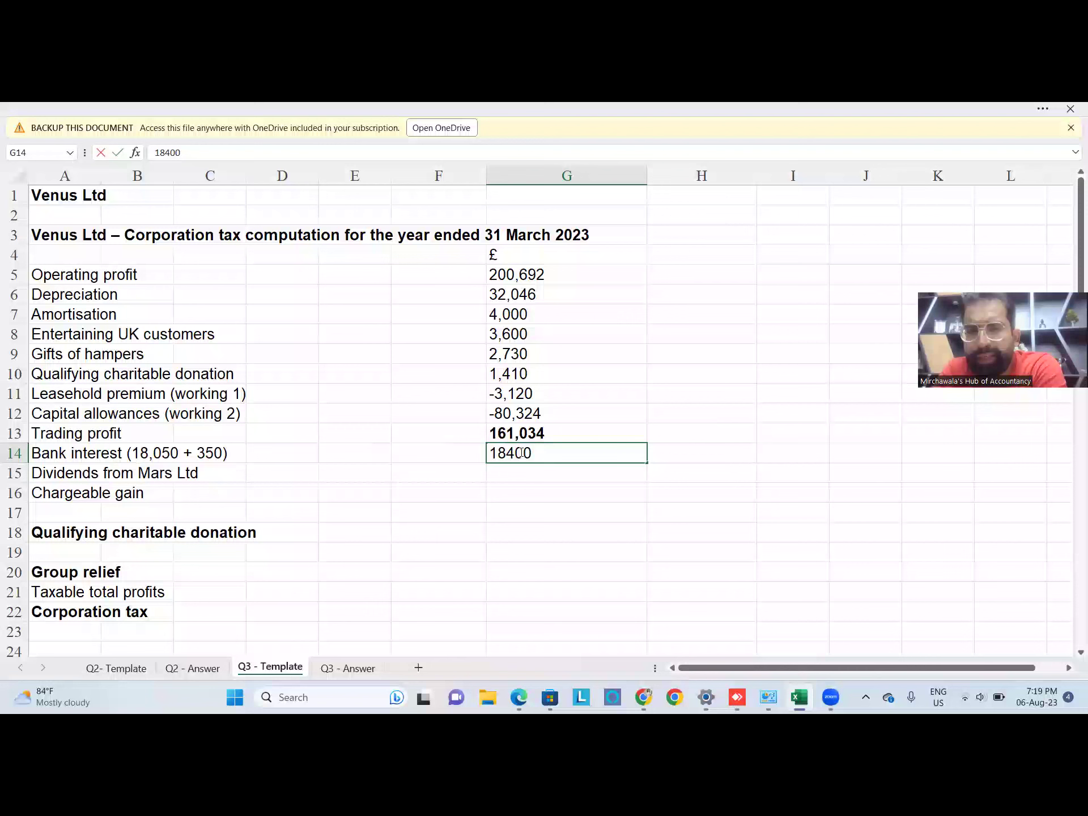
key("Return")
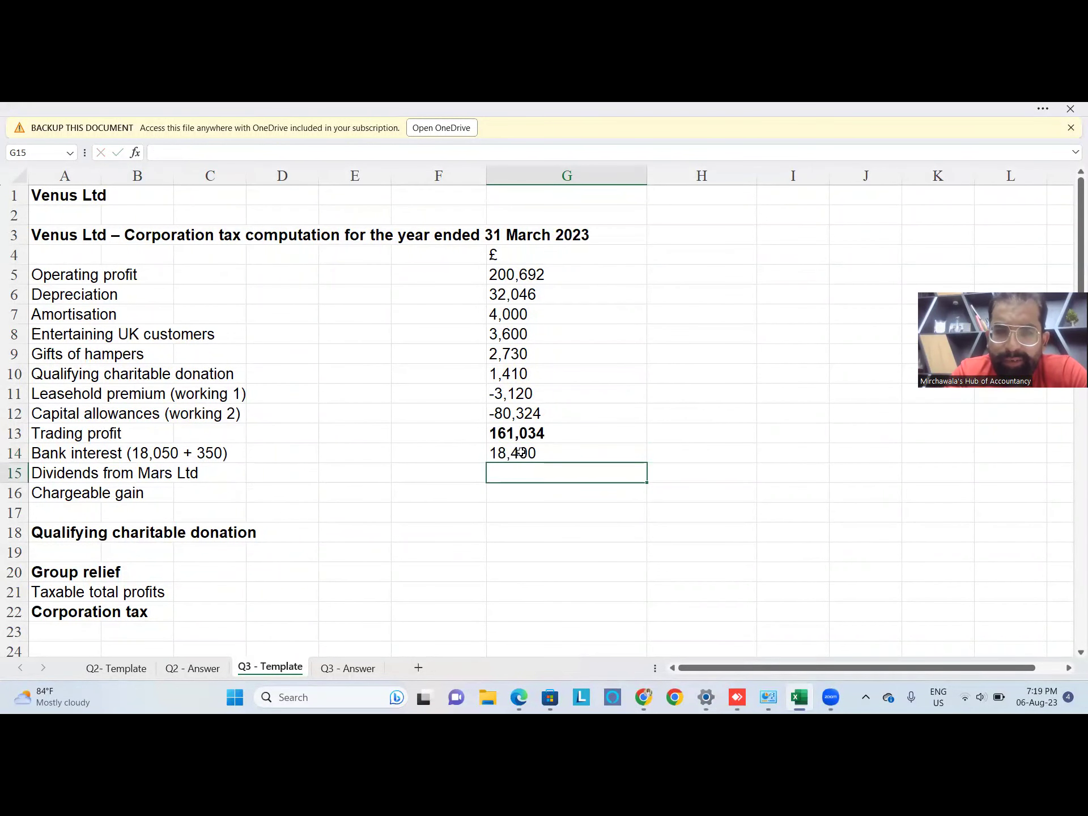
Enter 0 for the dividends from Mars Ltd in G15 and 62880 for the chargeable gain in G16.
type("0")
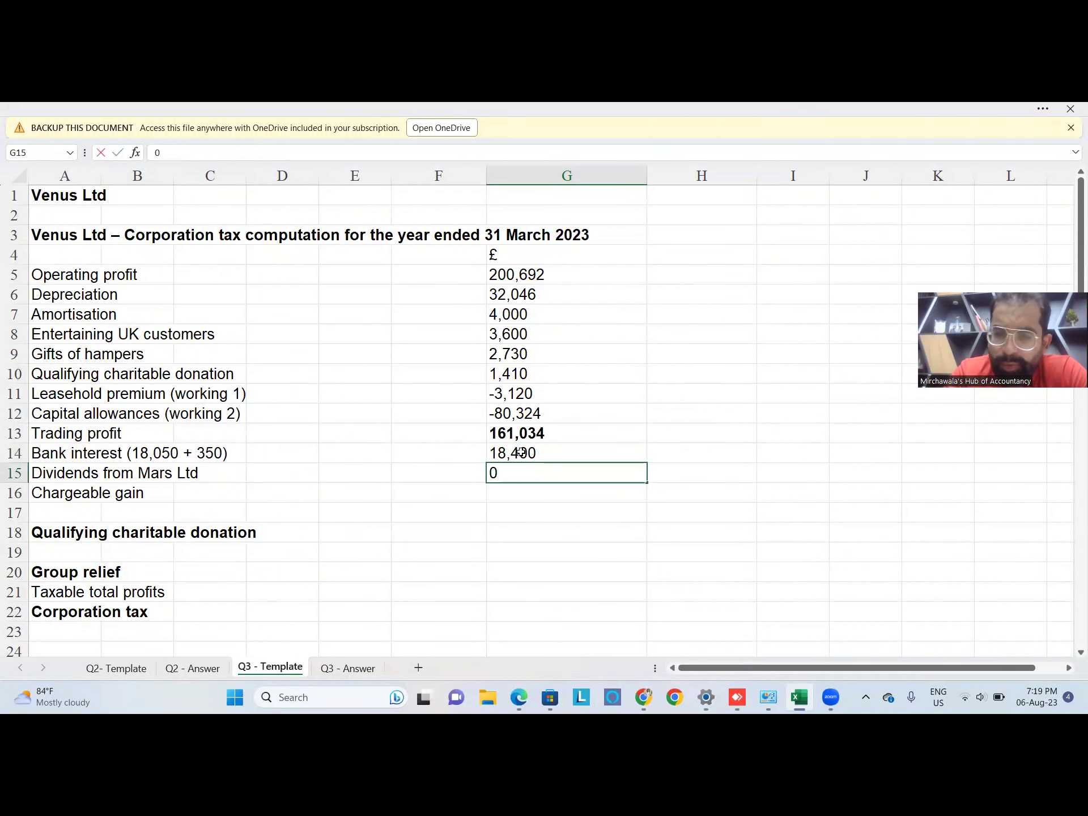
key("Return")
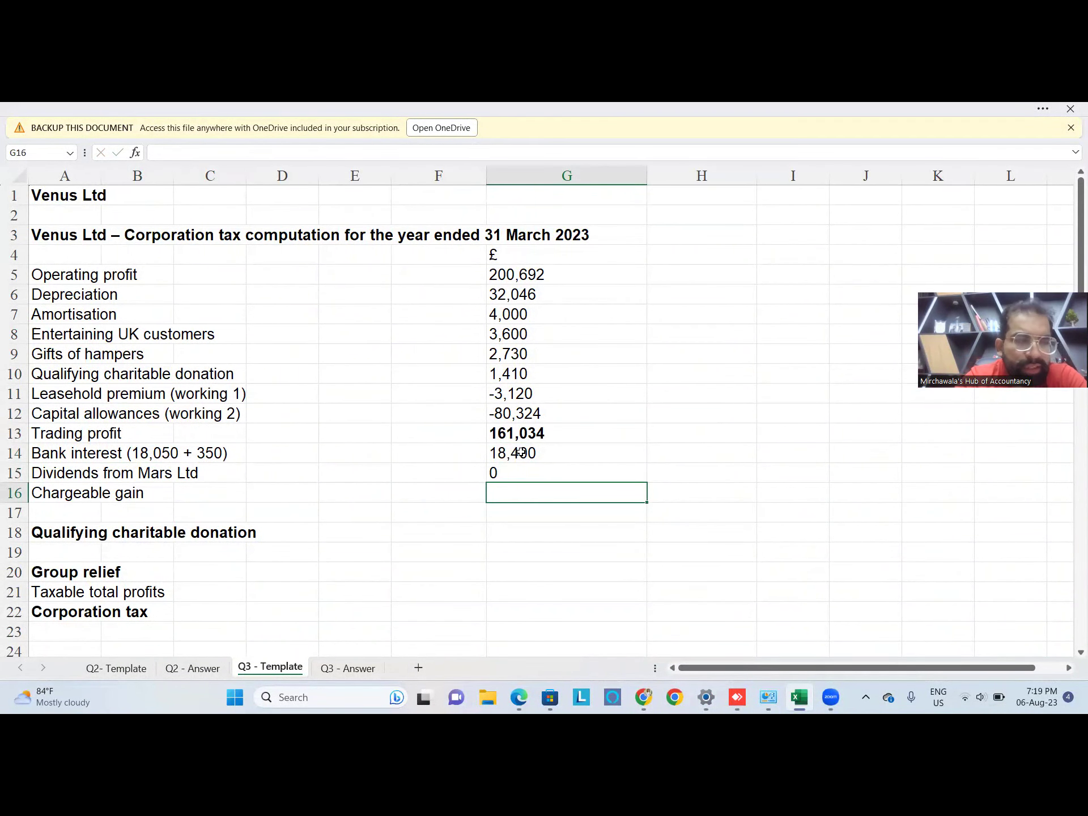
type("6288")
type("0")
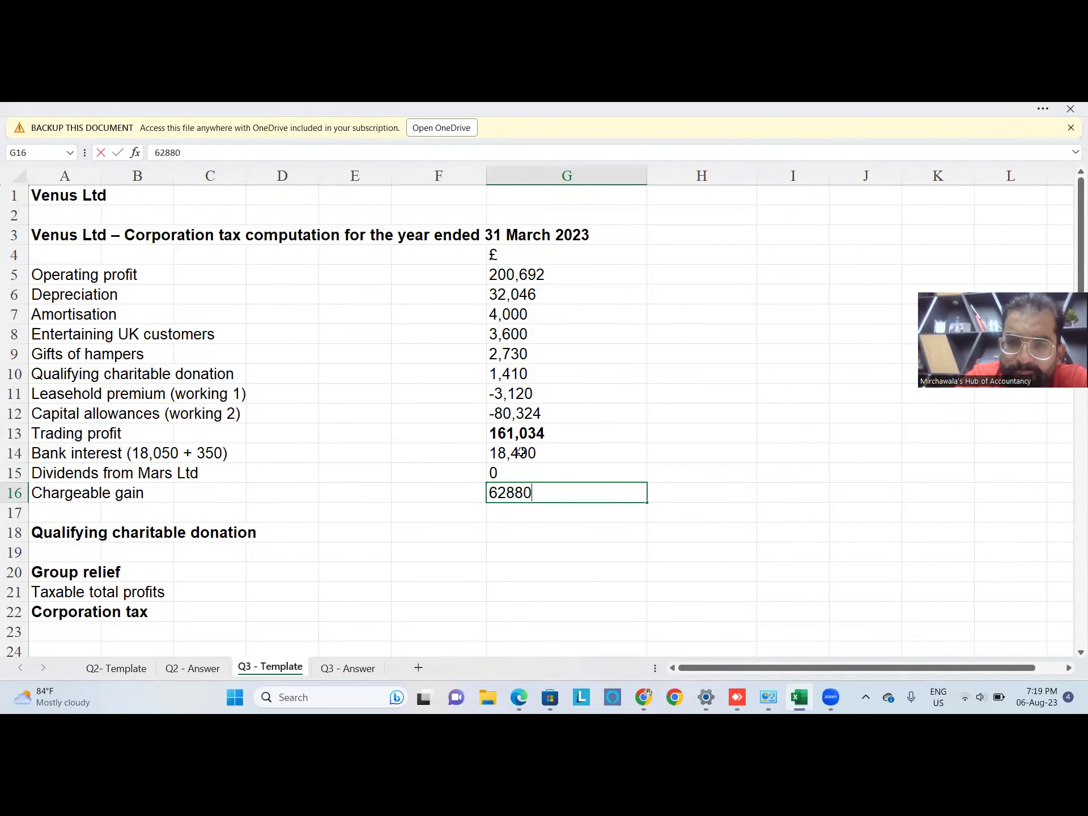
key("Return")
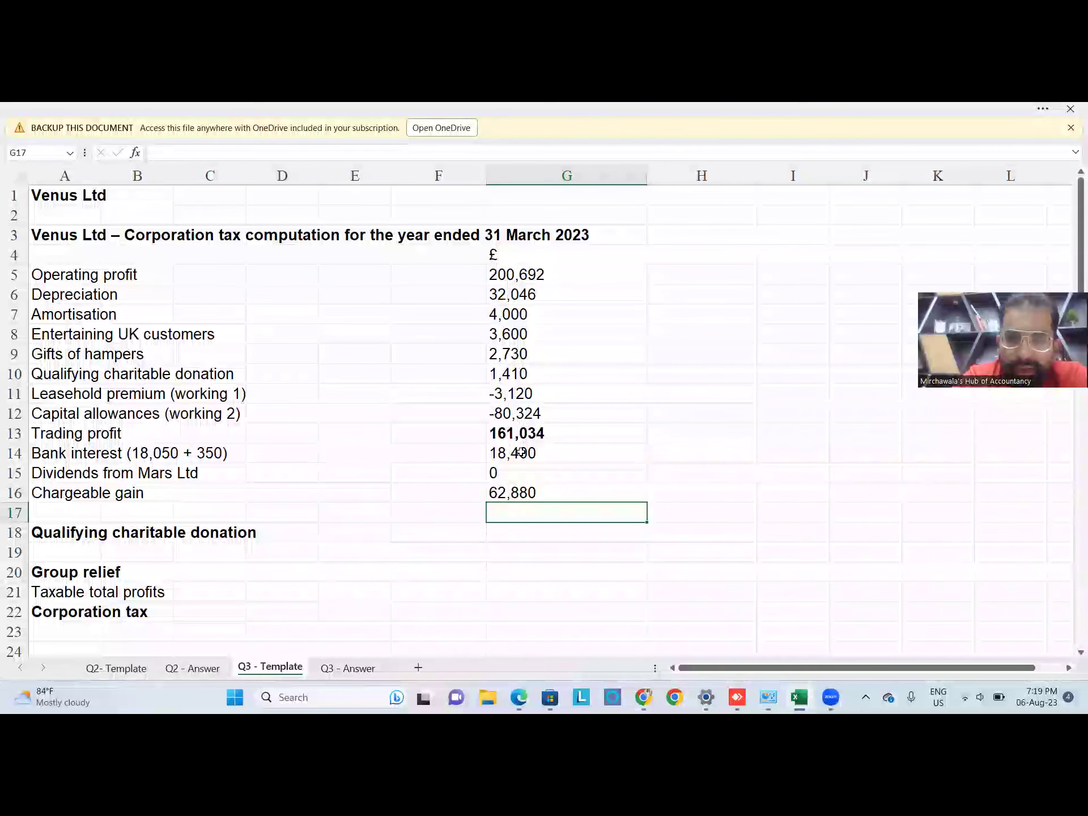
Total the trading profit, bank interest, dividends and chargeable gain in G17 with =SUM(G13:G16).
key("alt+equal")
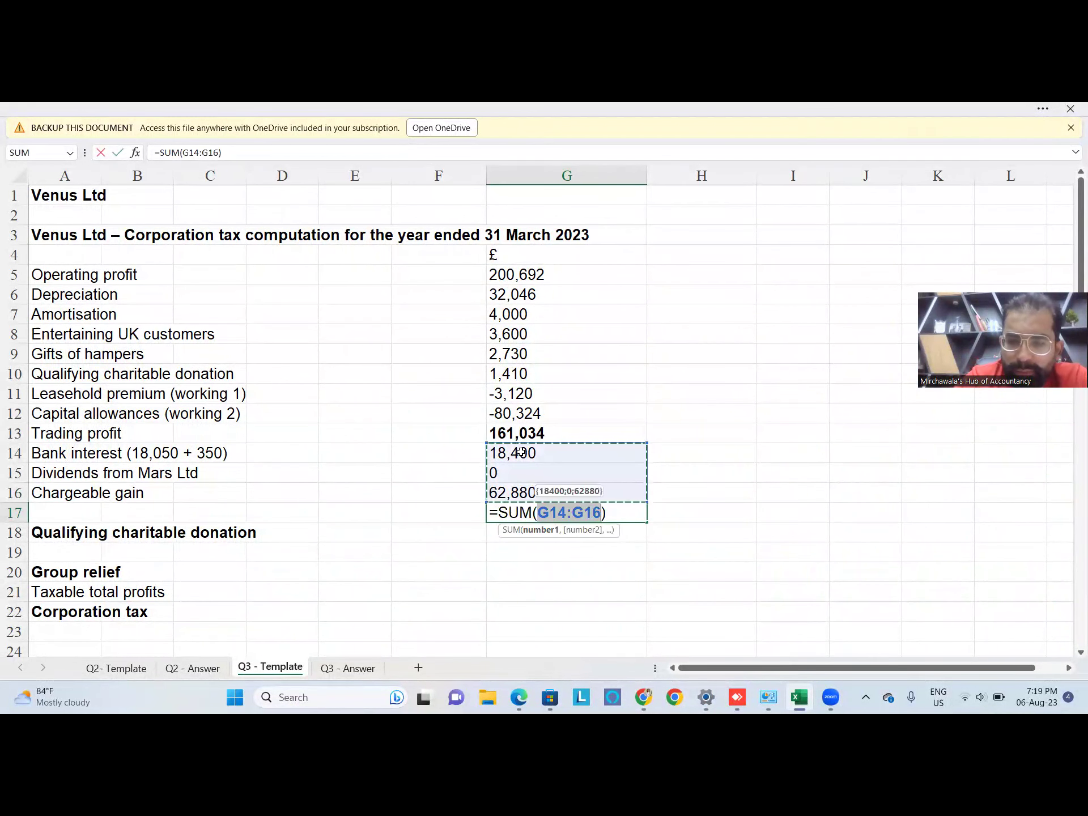
key("Up")
key("shift+Down")
key("shift+Down")
key("shift+Down")
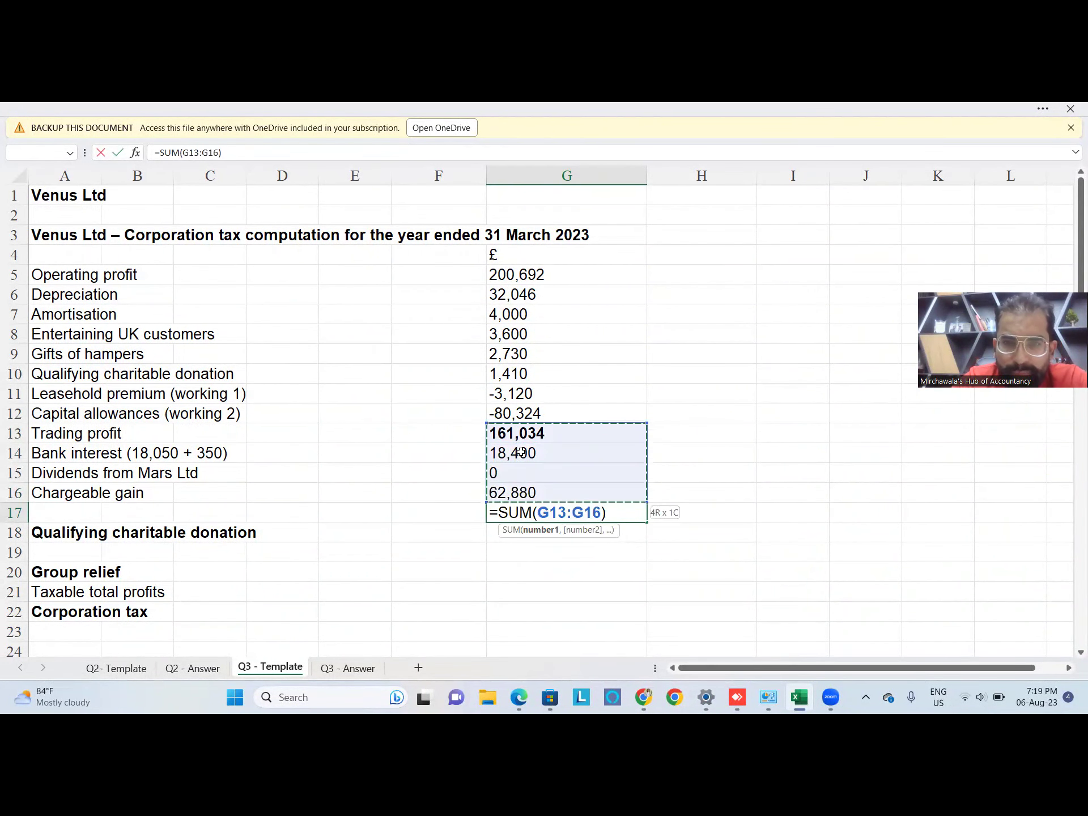
key("Return")
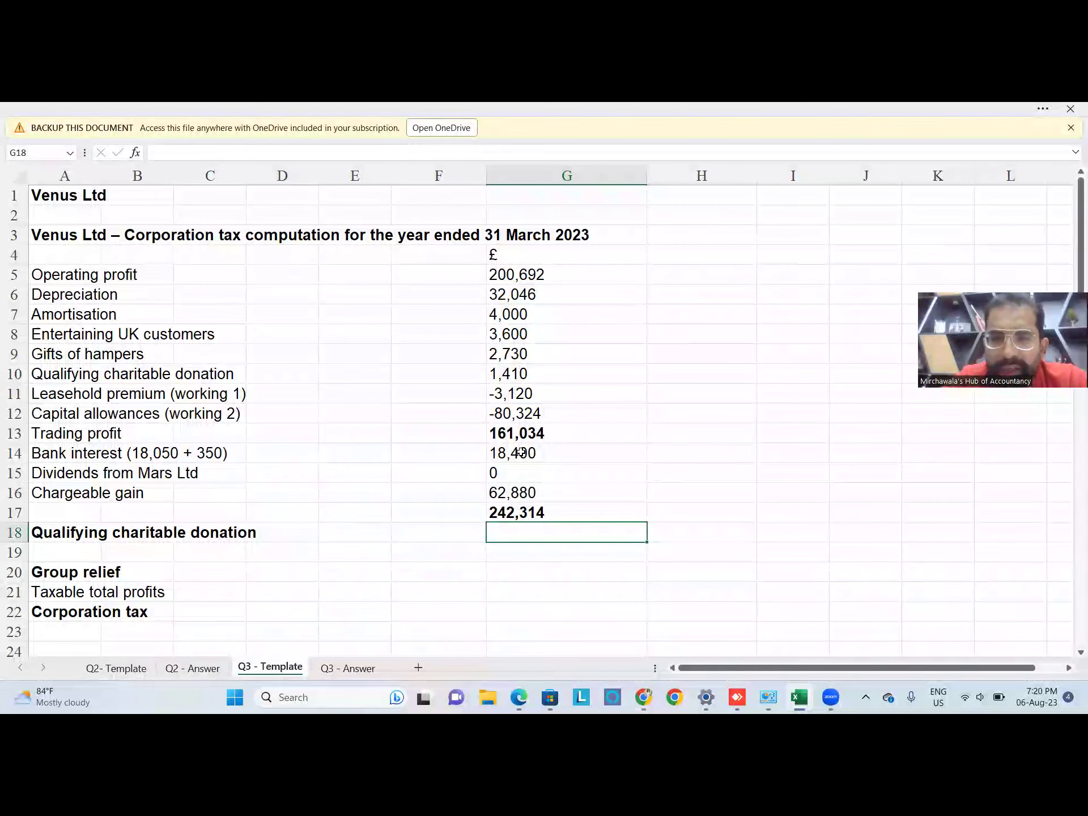
Enter -1410 as the qualifying charitable donation deduction in G18.
type("-1410")
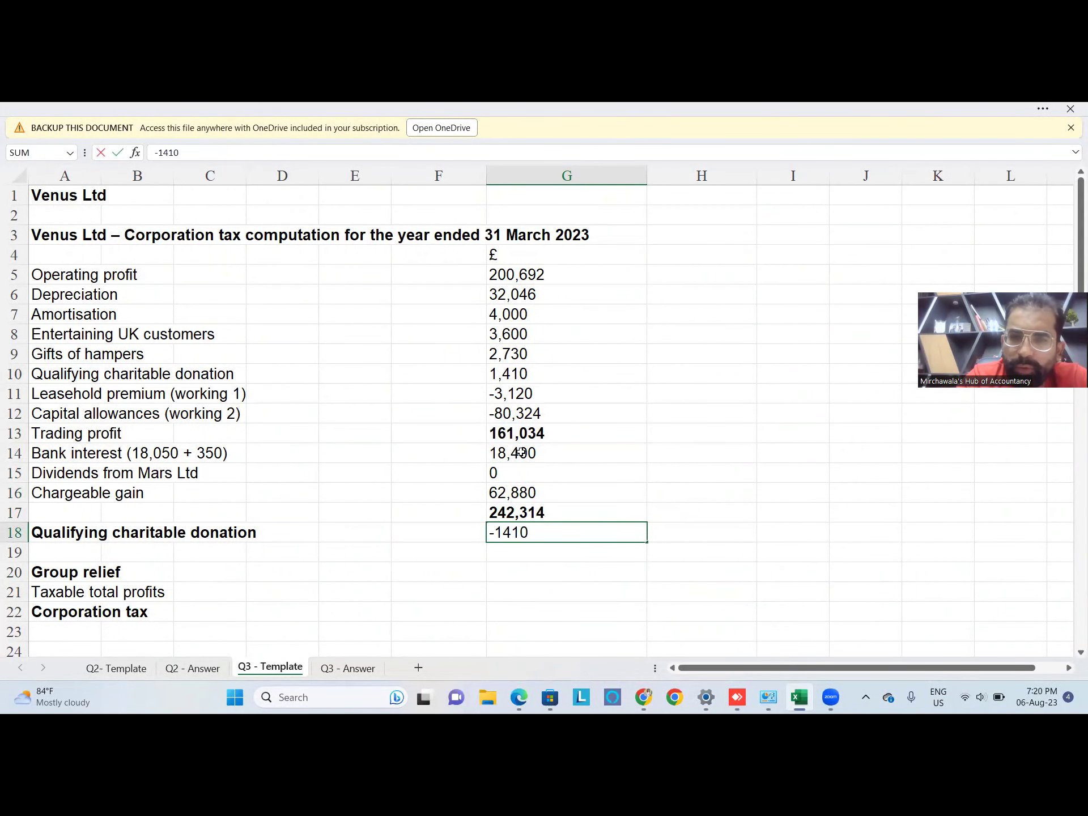
key("ctrl+Return")
key("Down")
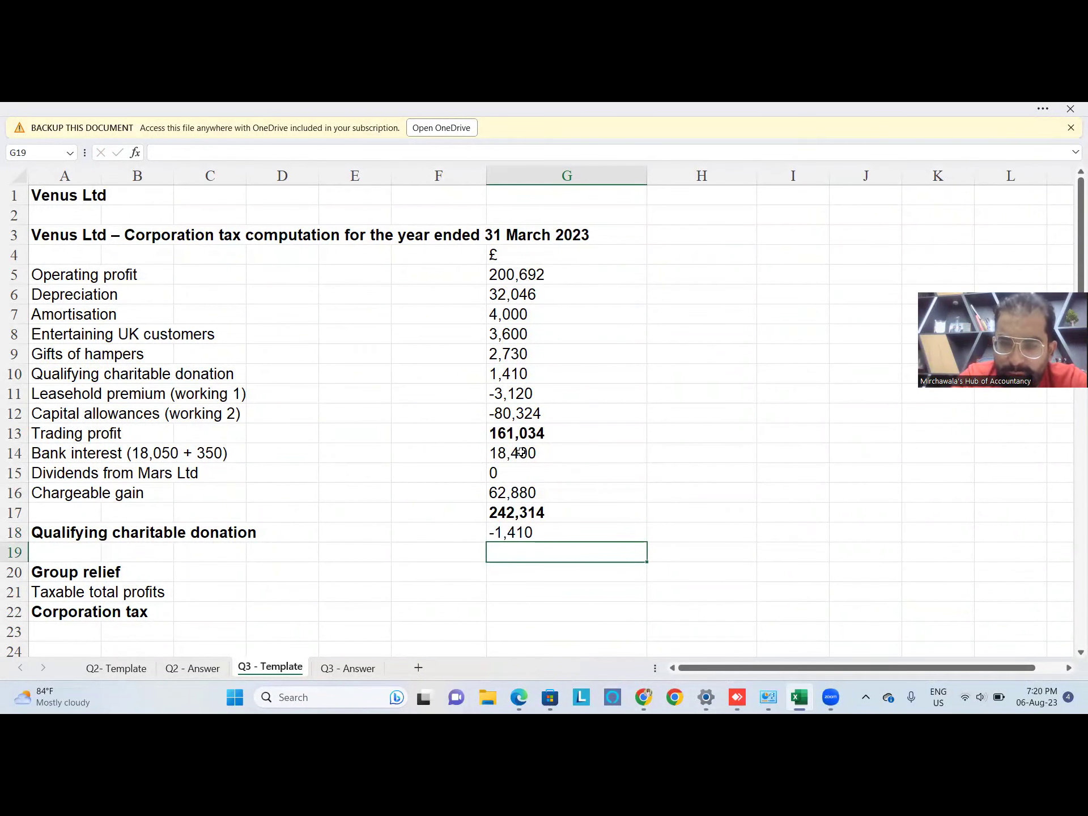
Calculate the profits after the charitable donation in G19 with =SUM(G17:G18).
key("alt+equal")
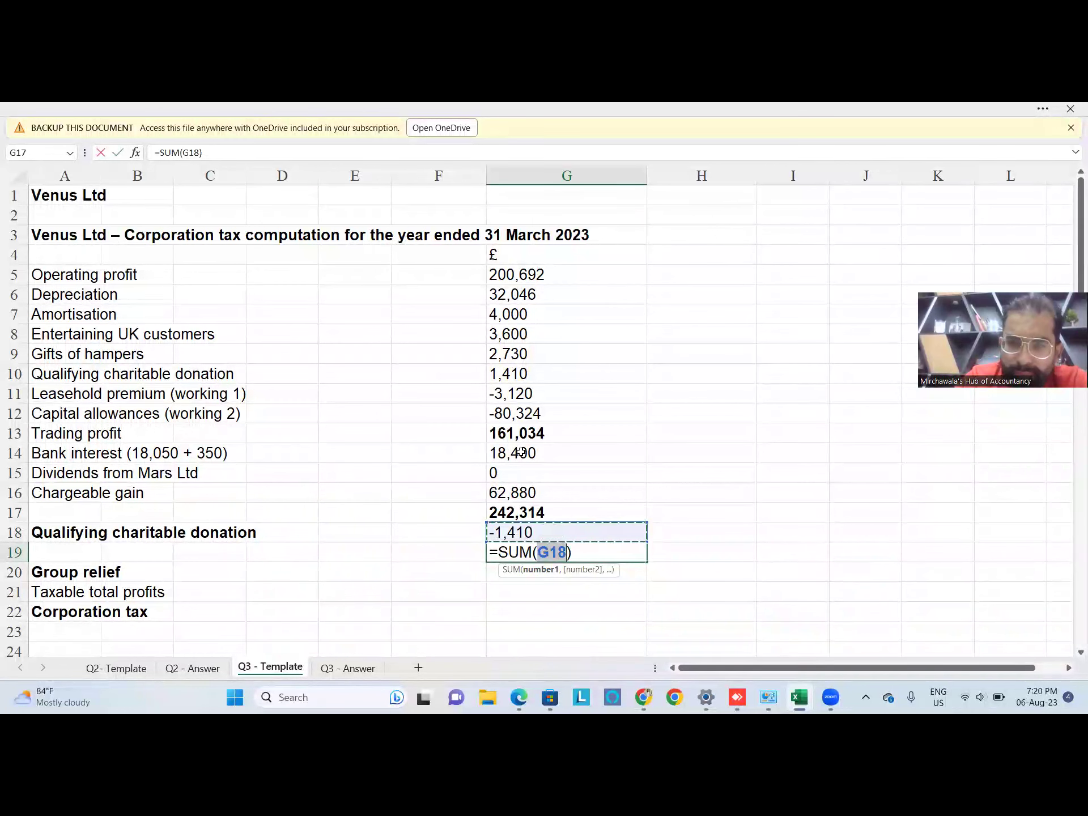
key("Up")
key("shift+Down")
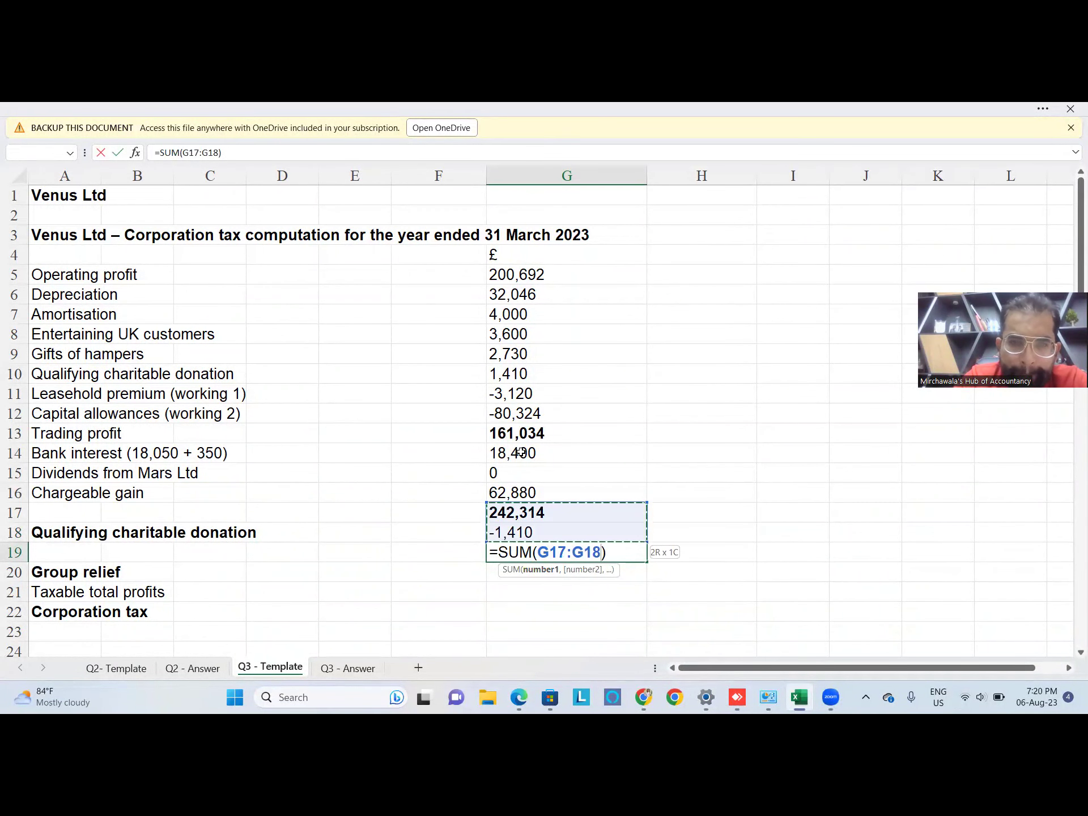
key("Return")
Label row 19 of the computation "initial ttp" in A19.
key("Up")
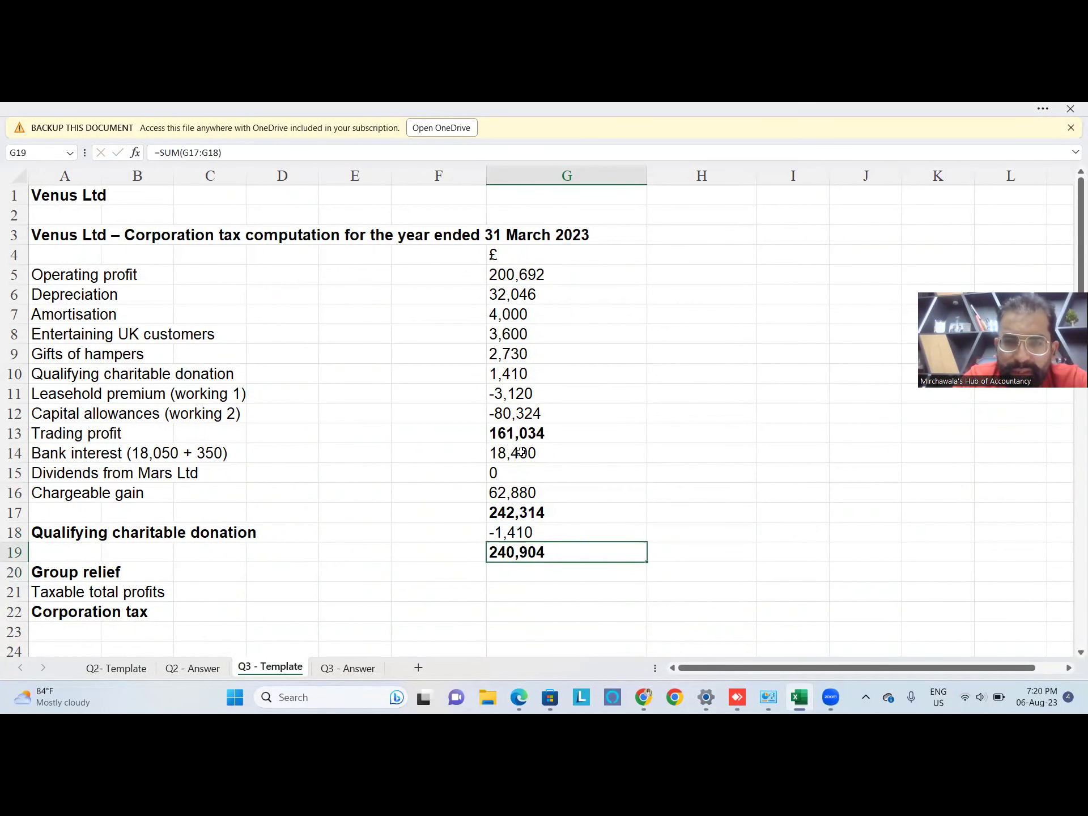
key("Left")
key("Left")
key("Left")
key("Left")
key("Left")
key("Left")
type("initital")
key("BackSpace")
key("BackSpace")
key("BackSpace")
key("BackSpace")
type("al ttp")
key("Return")
Enter -7635 as the group relief deduction in G20.
key("Return")
key("Right")
key("Right")
key("Right")
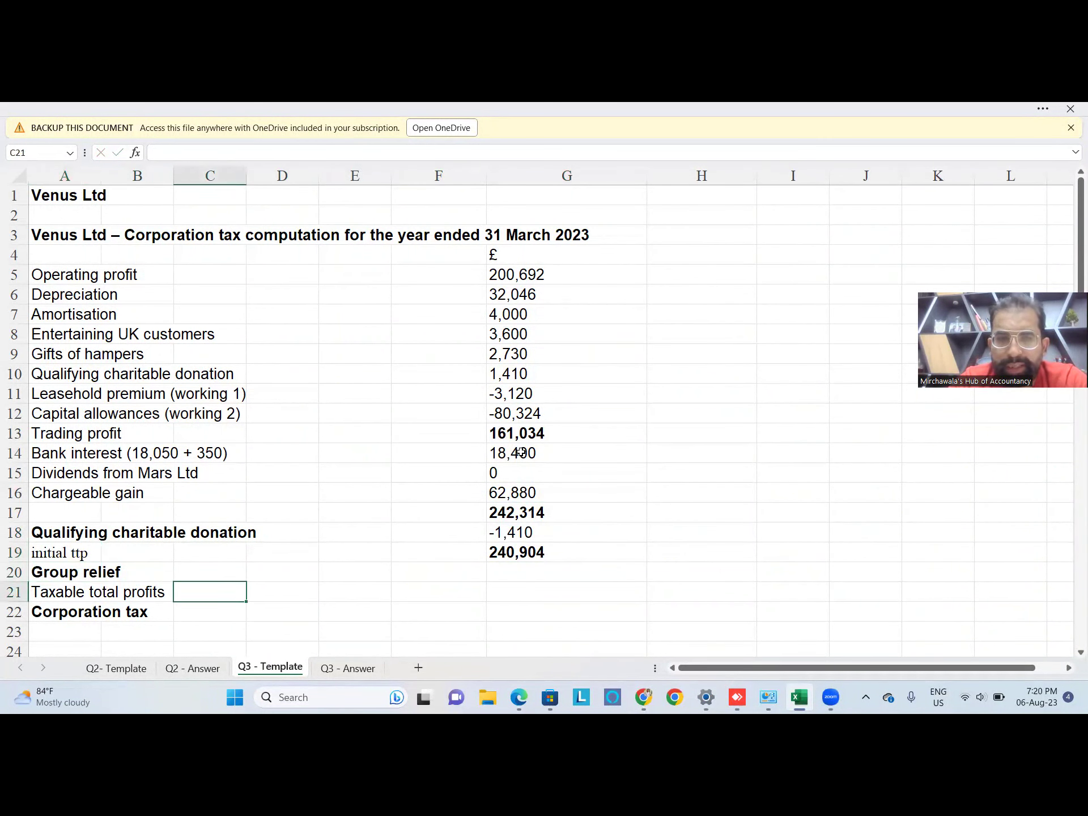
key("Up")
key("Right")
key("Right")
key("Right")
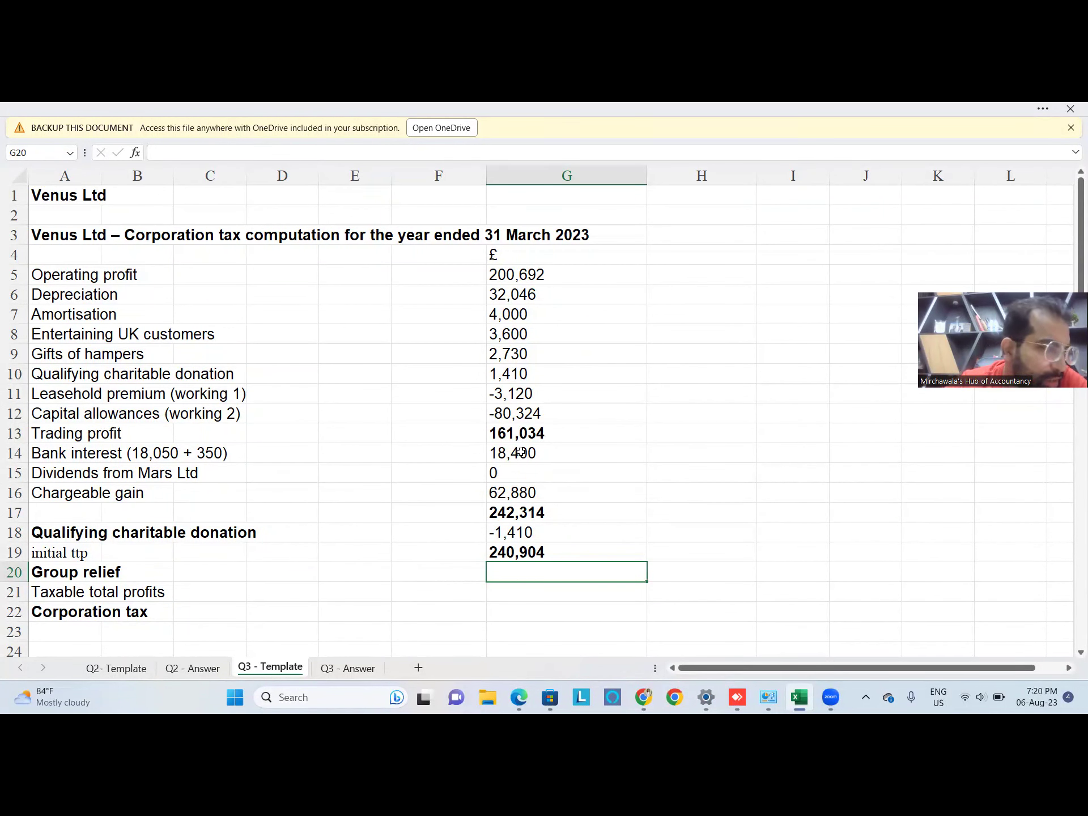
type("7")
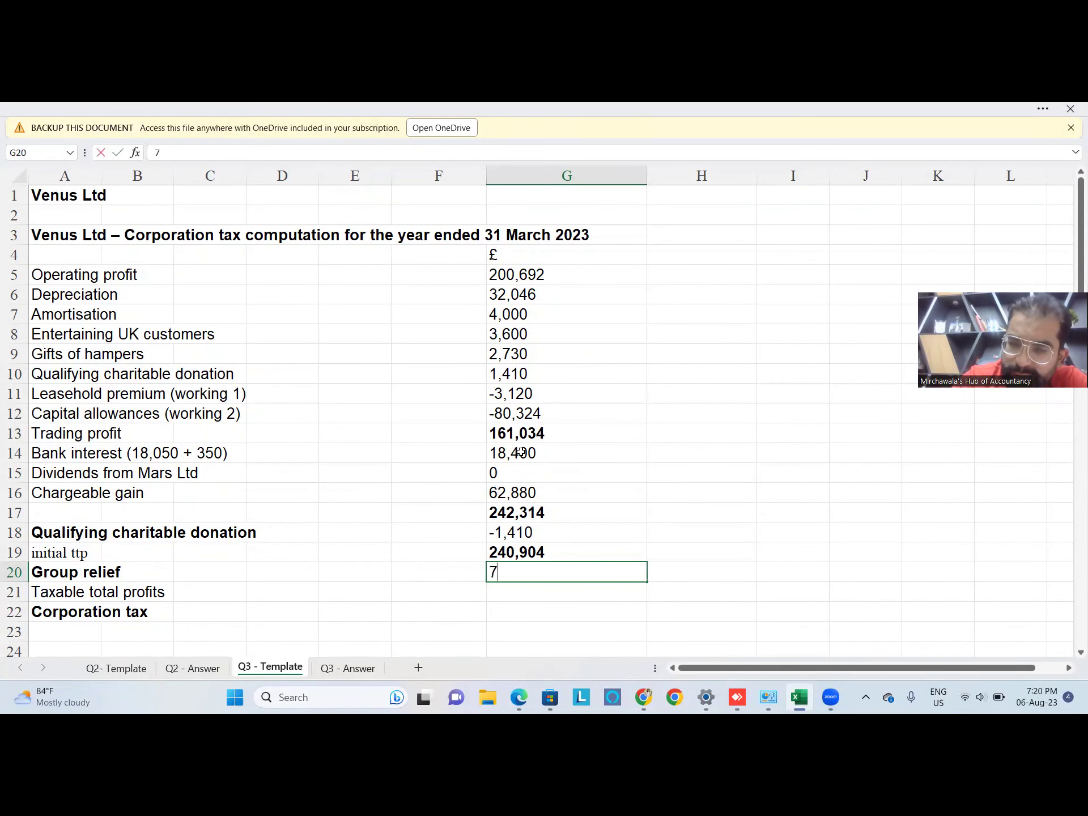
key("BackSpace")
type("-7635")
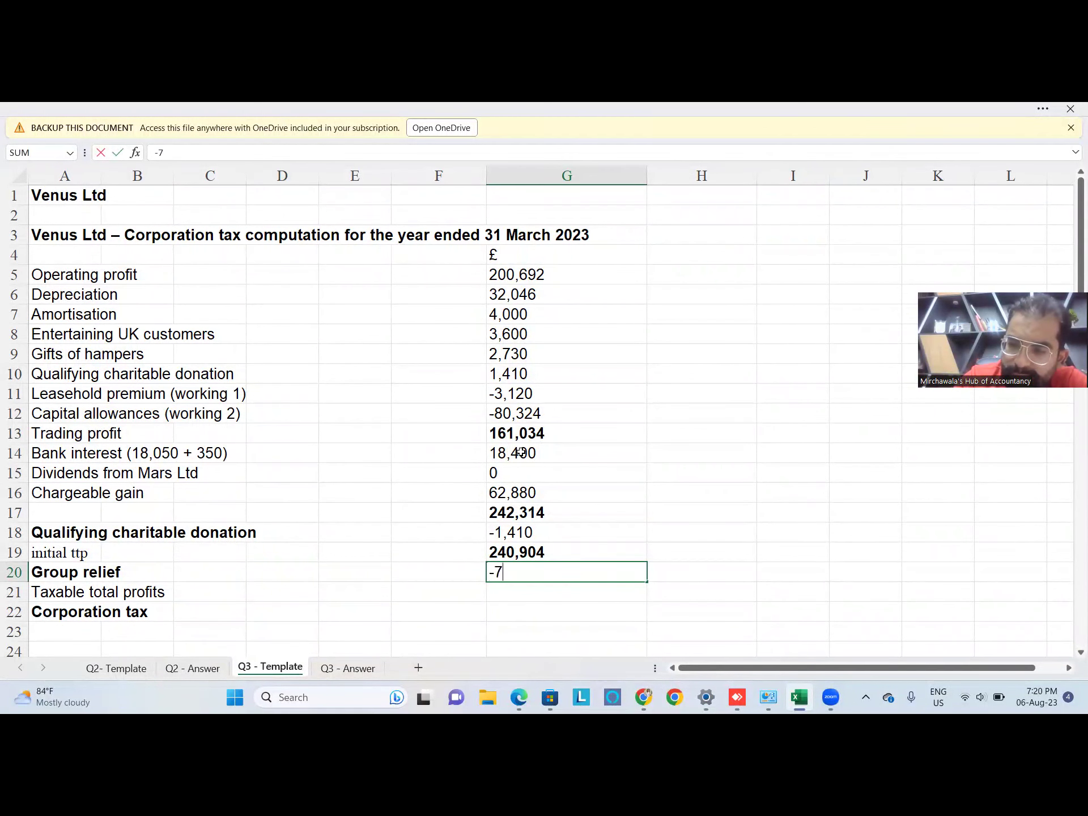
key("Return")
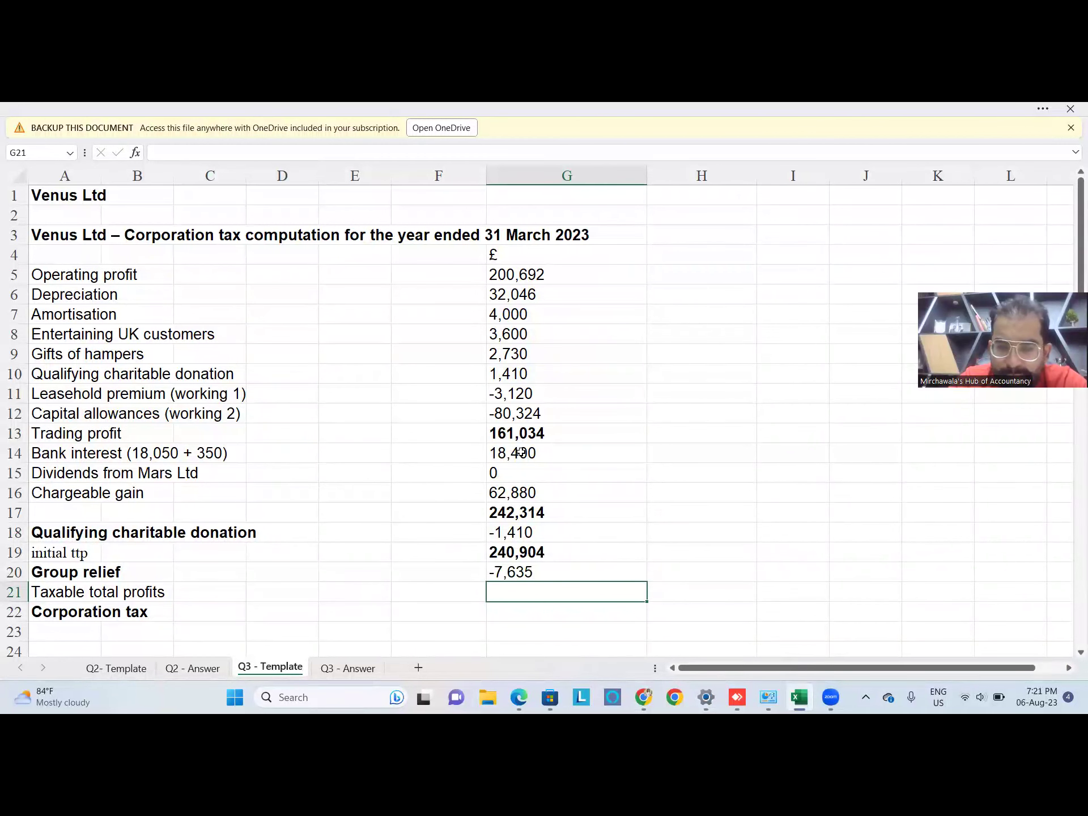
Calculate the taxable total profits in G21 with =SUM(G19:G20).
type("=SUM(")
key("Up")
key("Up")
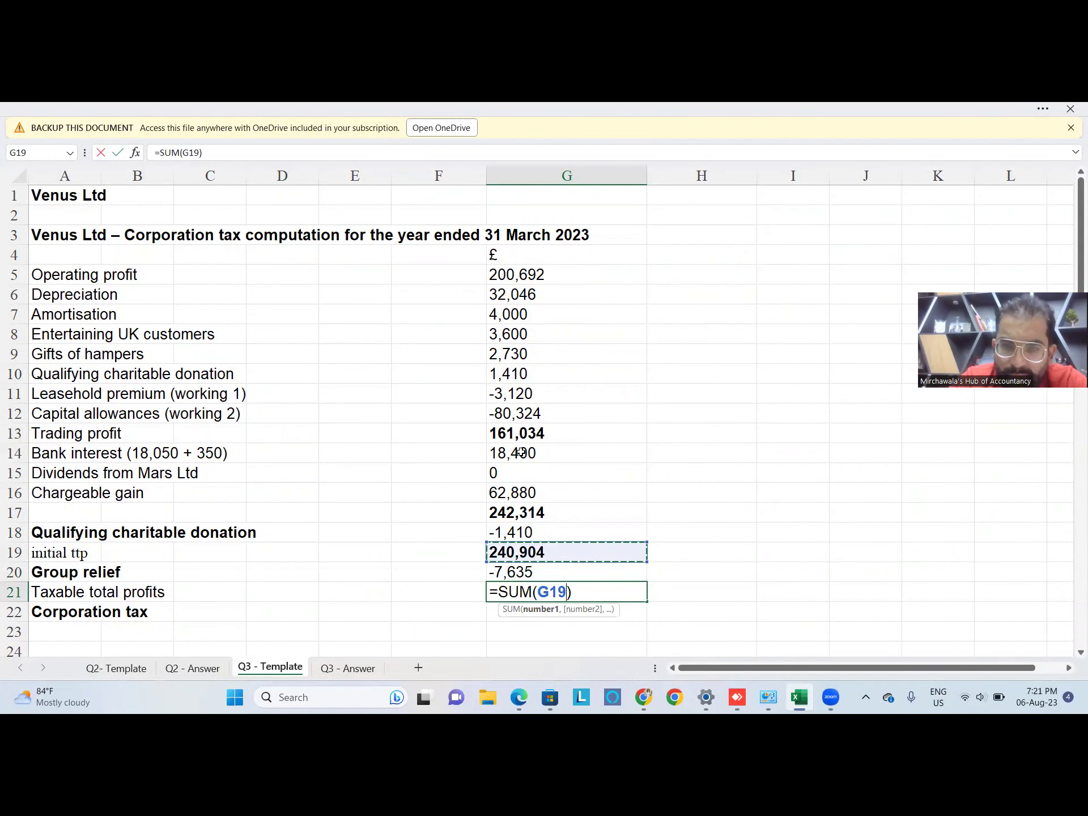
key("shift+Down")
key("Return")
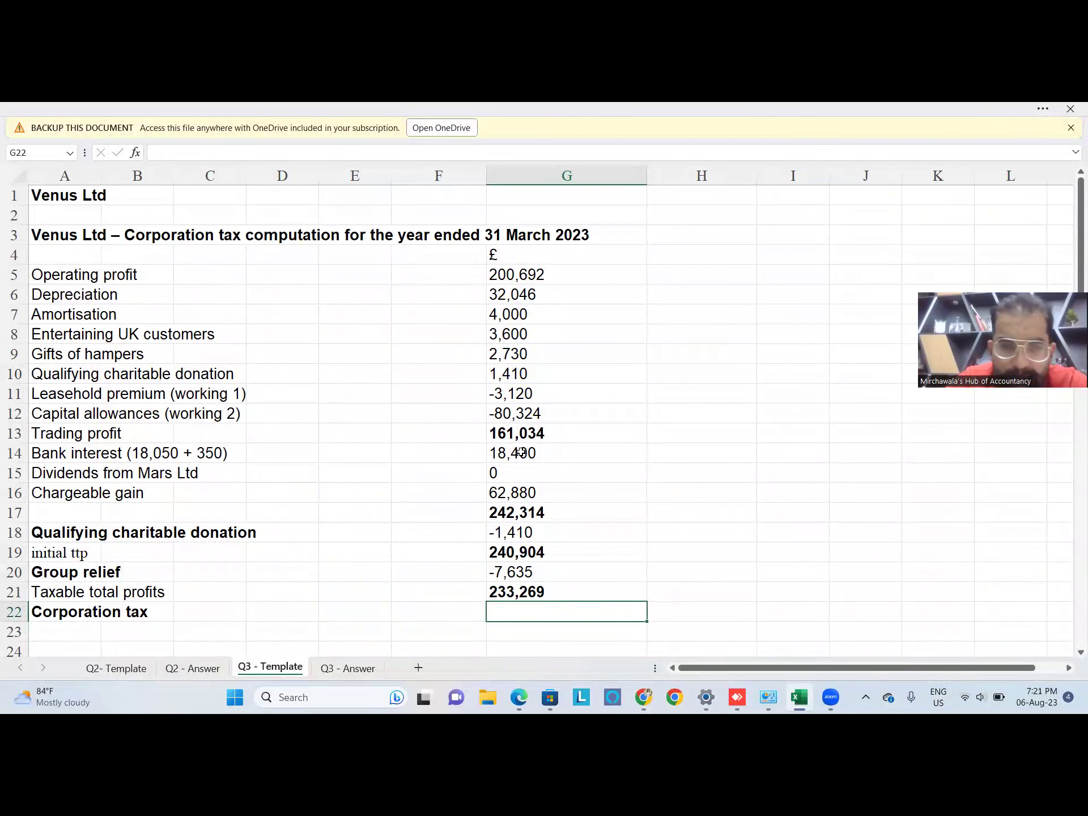
Calculate the corporation tax at 19% of taxable total profits in G22 with =G21*.19.
type("=")
key("Up")
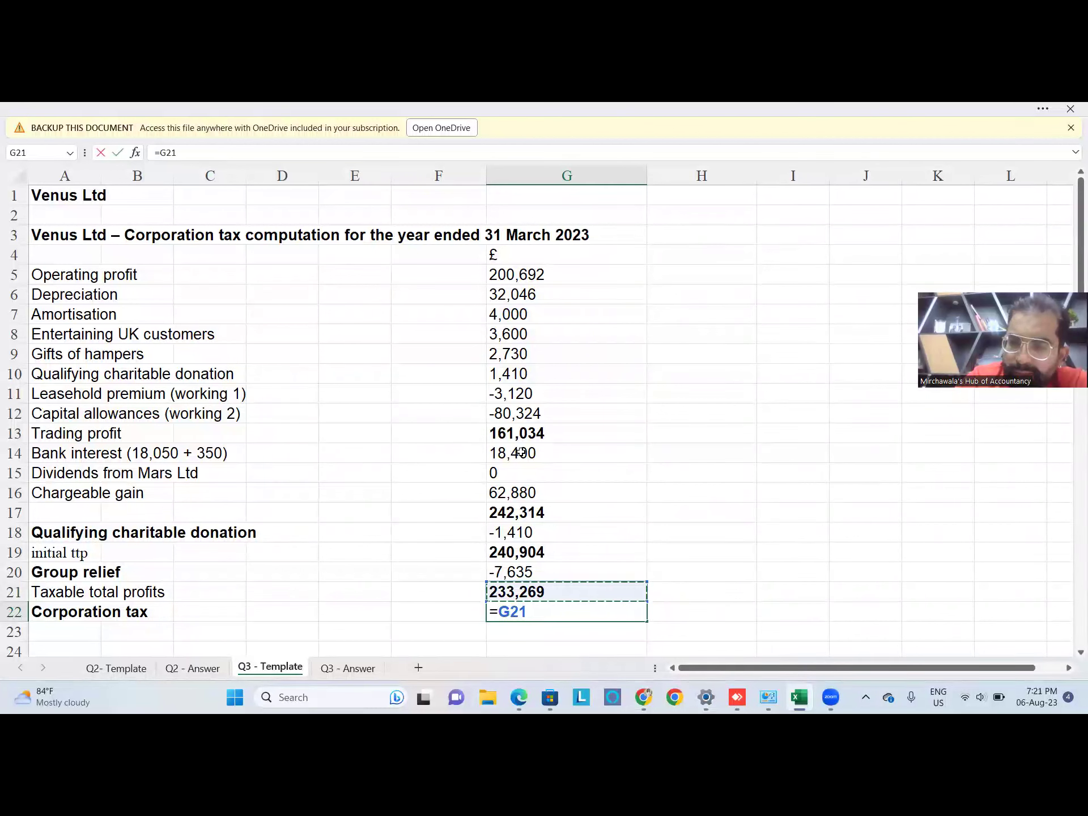
type("*.19")
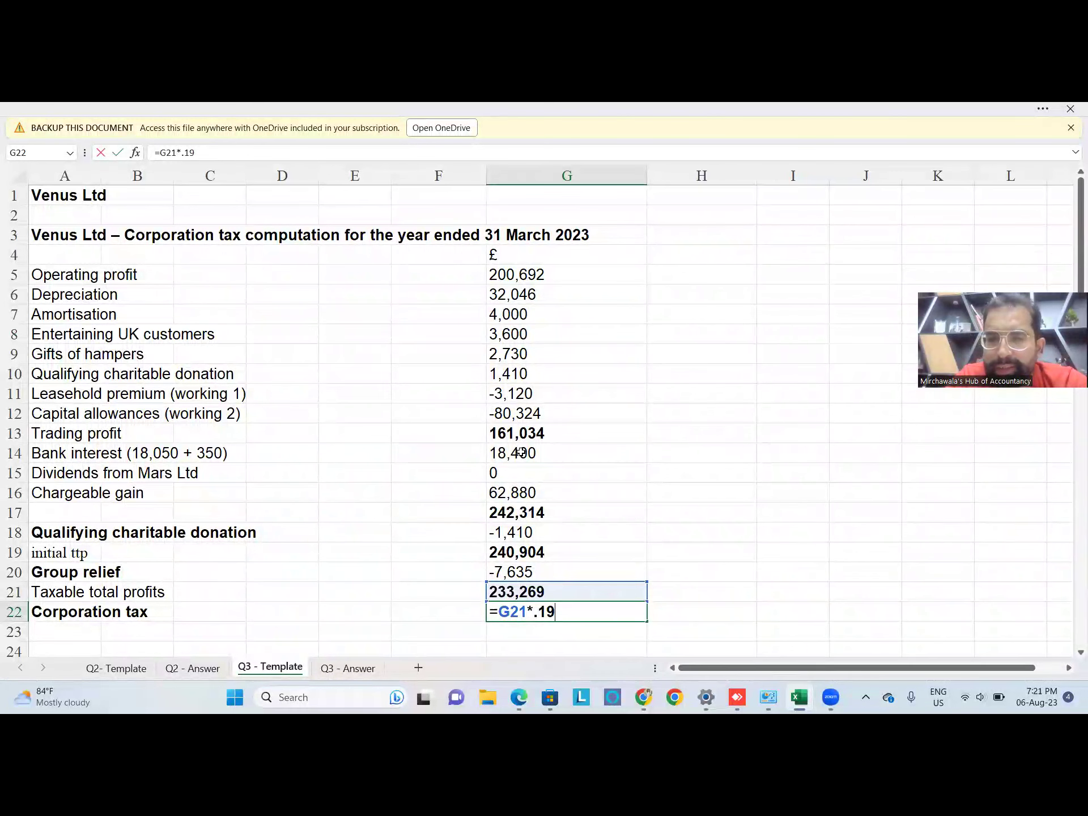
key("Return")
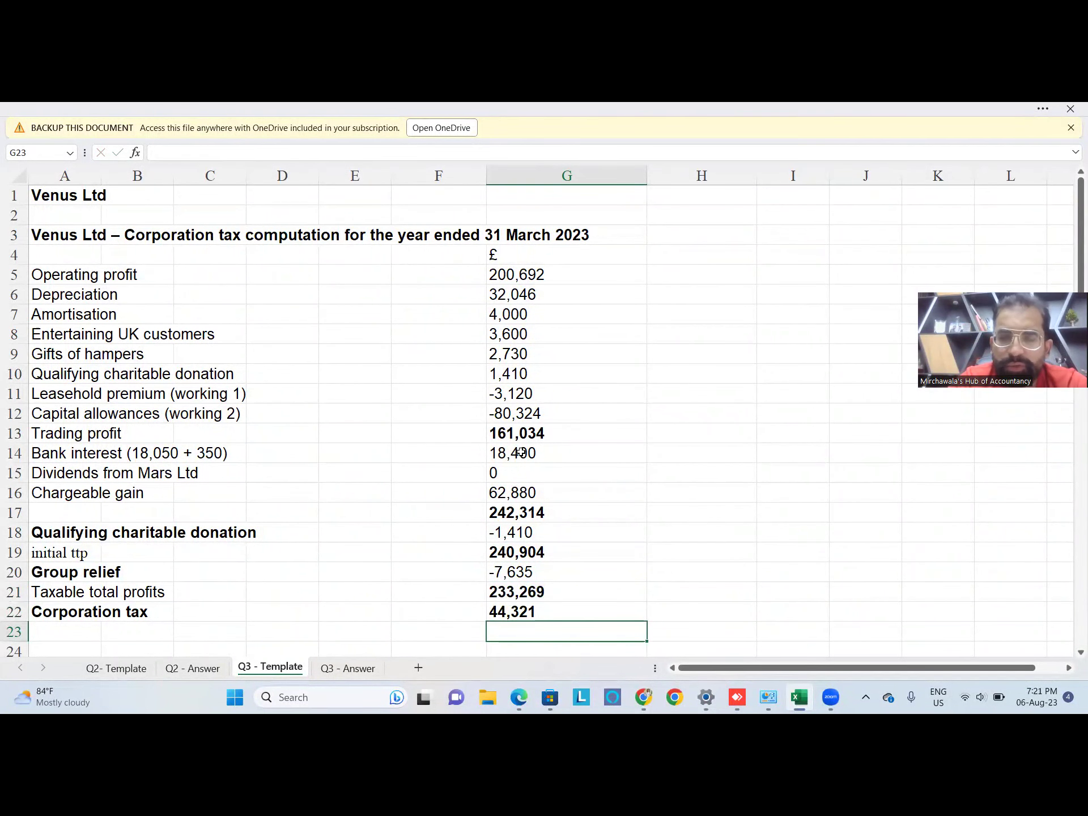